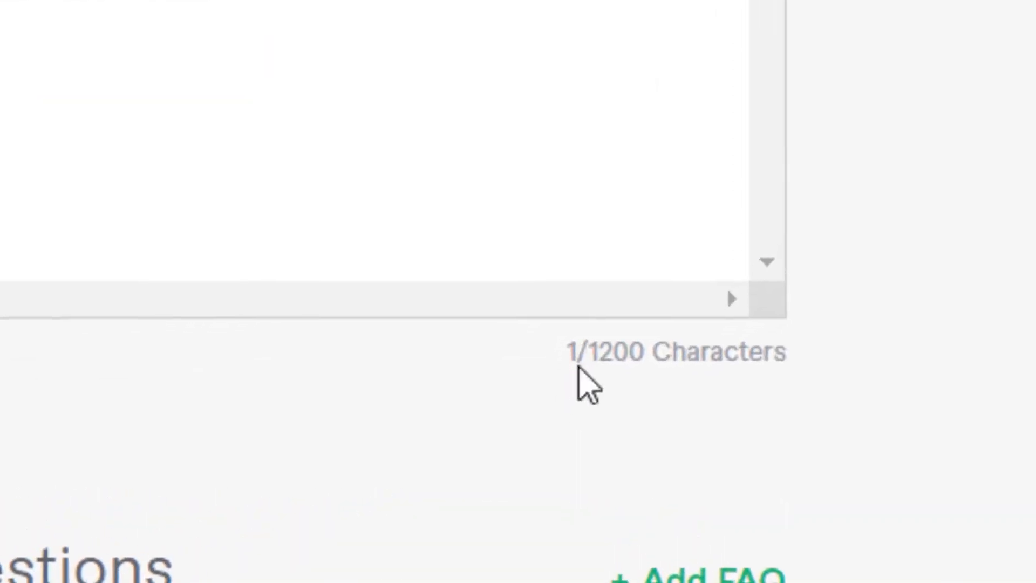
drag(591, 351, 816, 354)
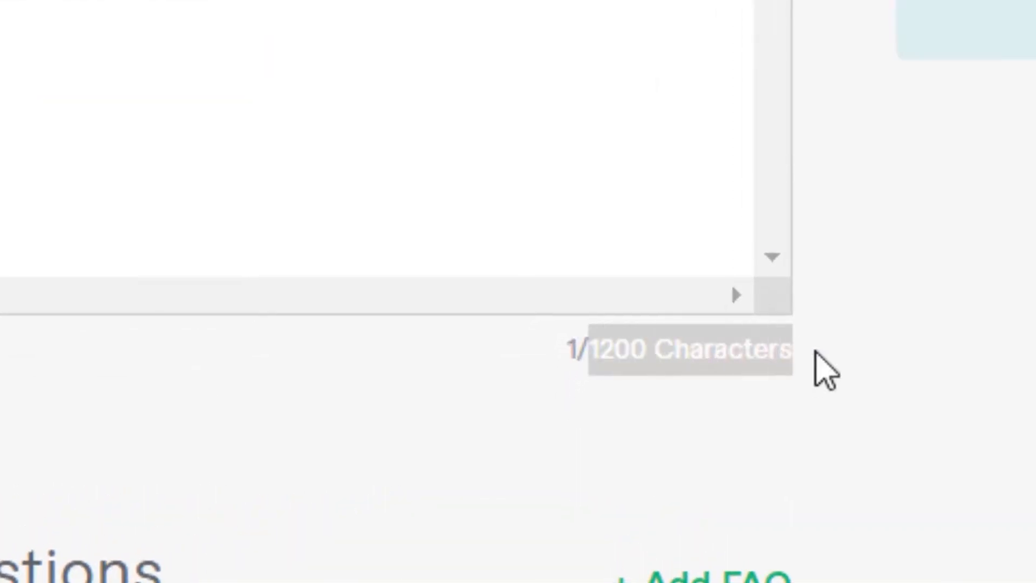
click(816, 352)
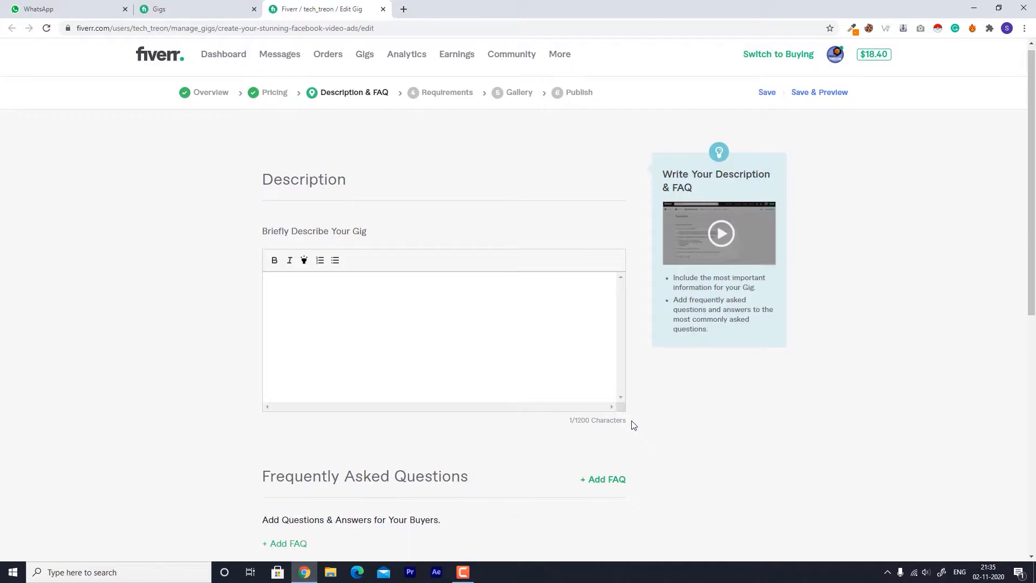
- Enter "Unique Selling Point" in the empty gig description
click(446, 318)
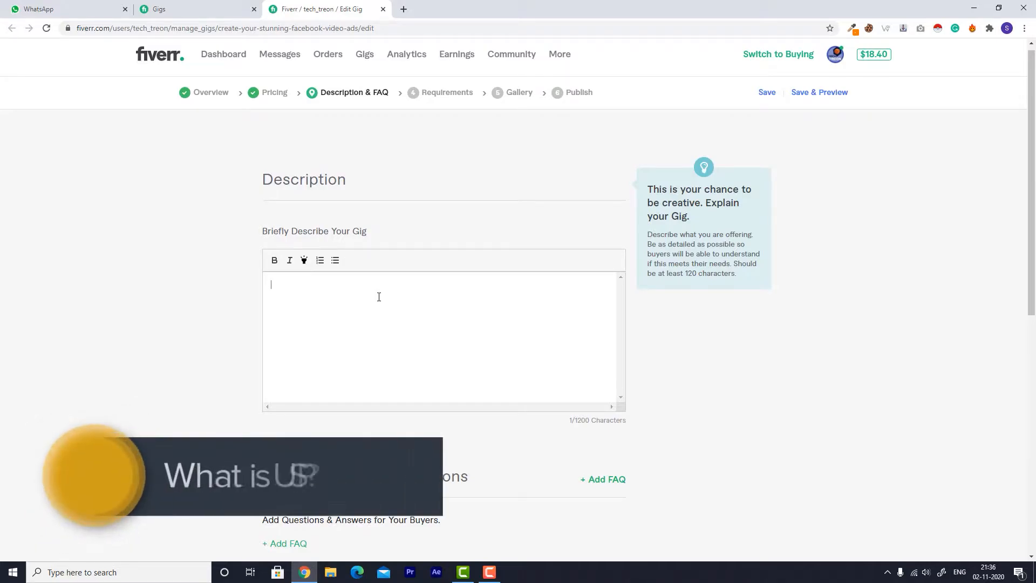
text(Uniq)
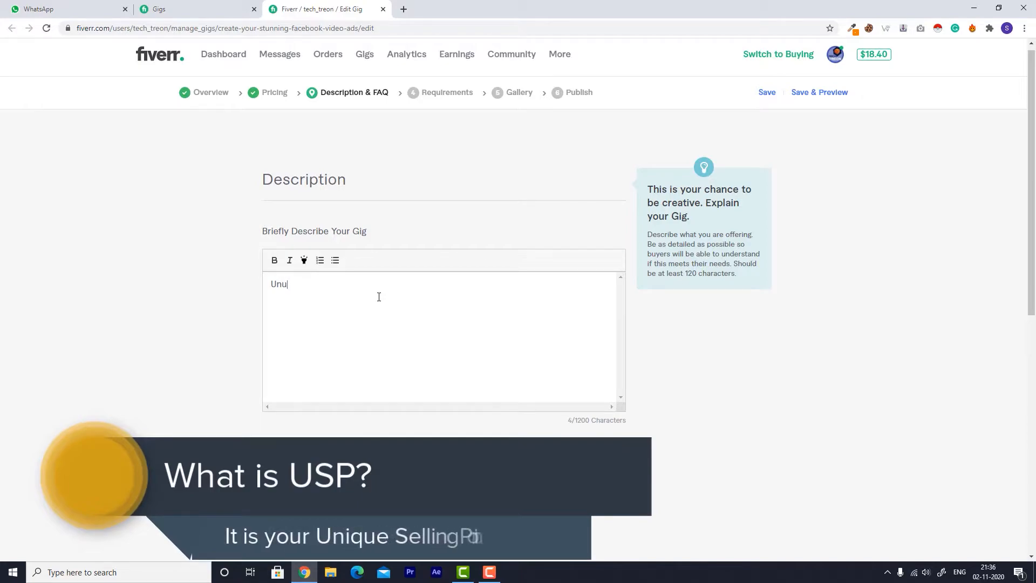
text(ue Selling P0)
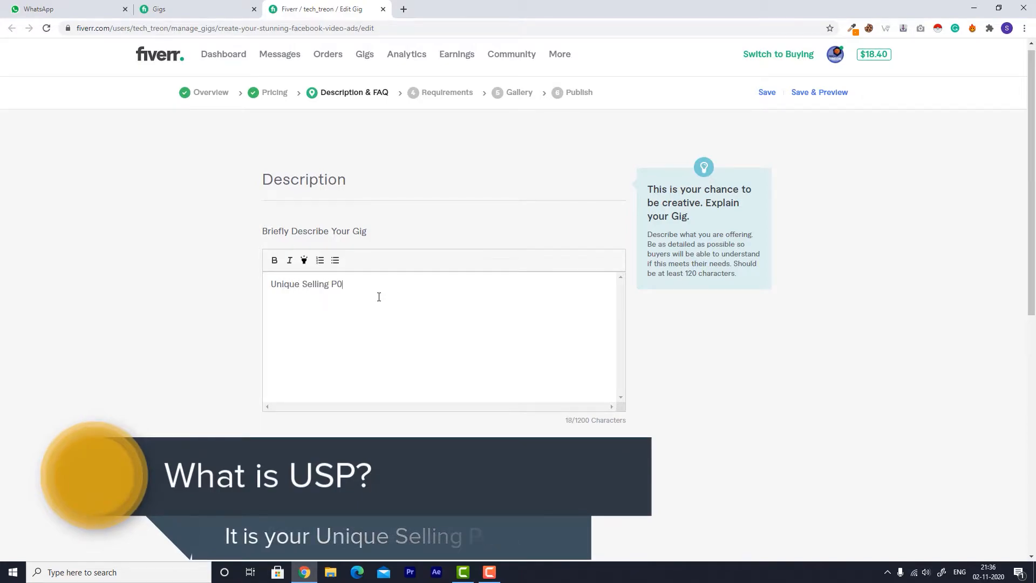
key(BackSpace)
text(o)
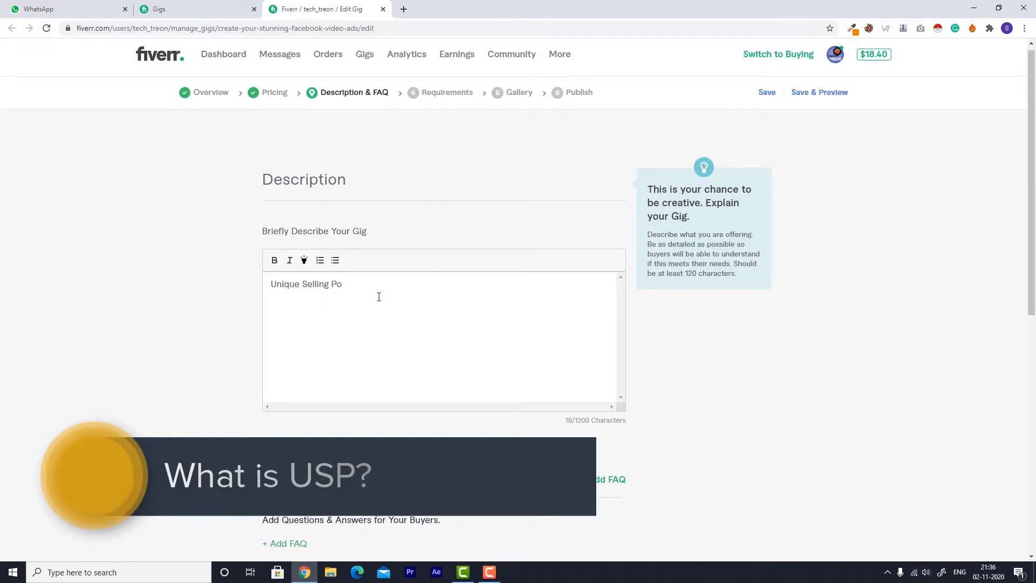
text(int)
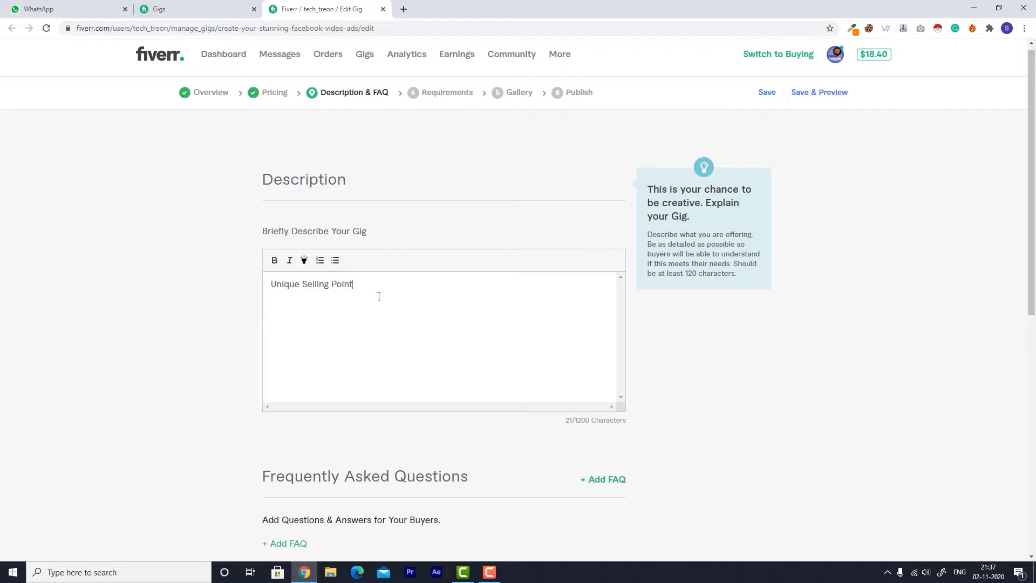
- Remove all of the "Unique Selling Point" text from the gig description
key(BackSpace)
key(BackSpace)
key(BackSpace)
key(BackSpace)
key(BackSpace)
key(BackSpace)
key(BackSpace)
key(BackSpace)
key(BackSpace)
key(BackSpace)
key(BackSpace)
key(BackSpace)
key(BackSpace)
key(BackSpace)
key(BackSpace)
key(BackSpace)
key(BackSpace)
key(BackSpace)
key(BackSpace)
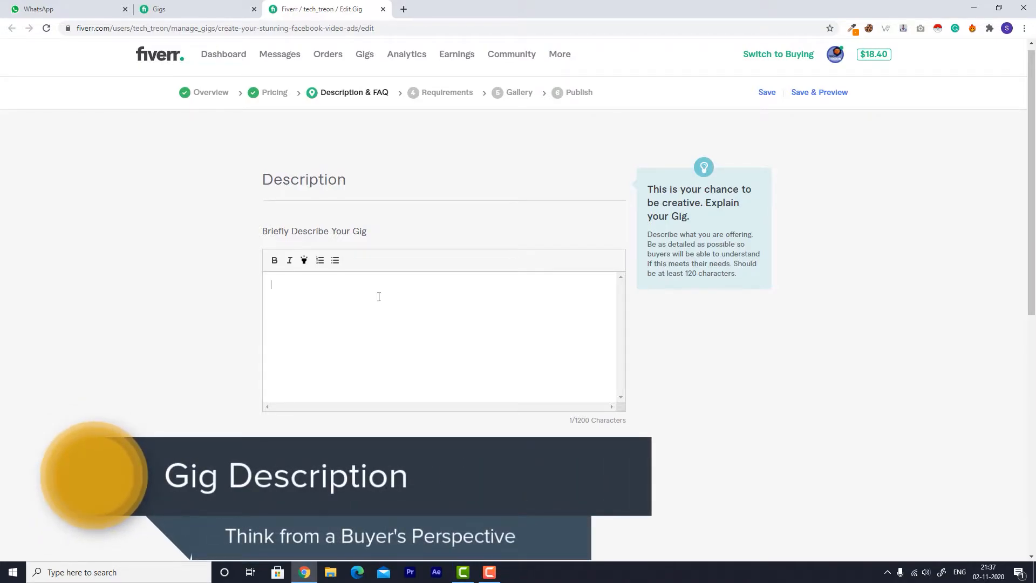
- Start the gig description with "Do you want to skyrocket your sales and profits with a facebook ad video made"
click(379, 297)
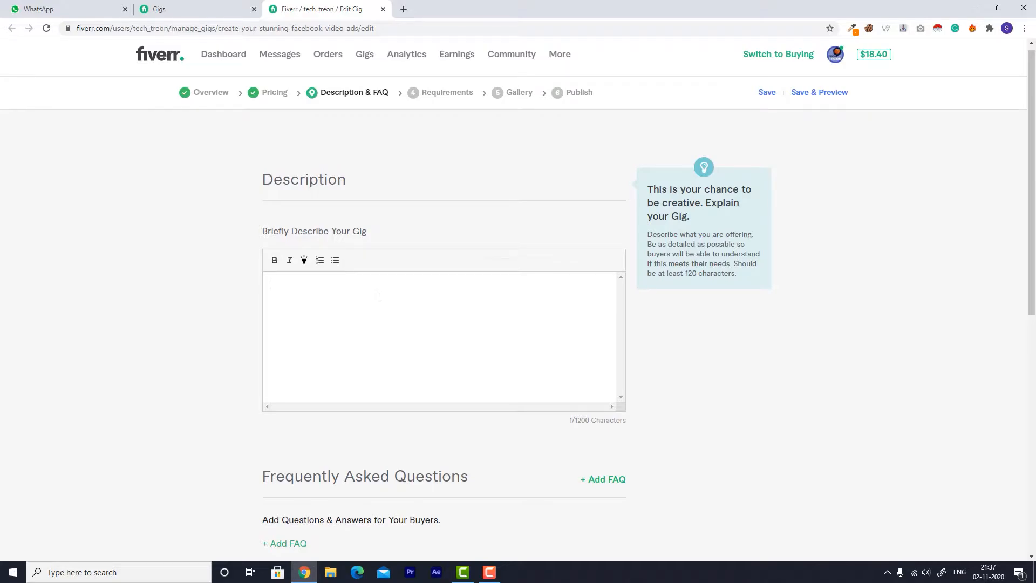
text(Do )
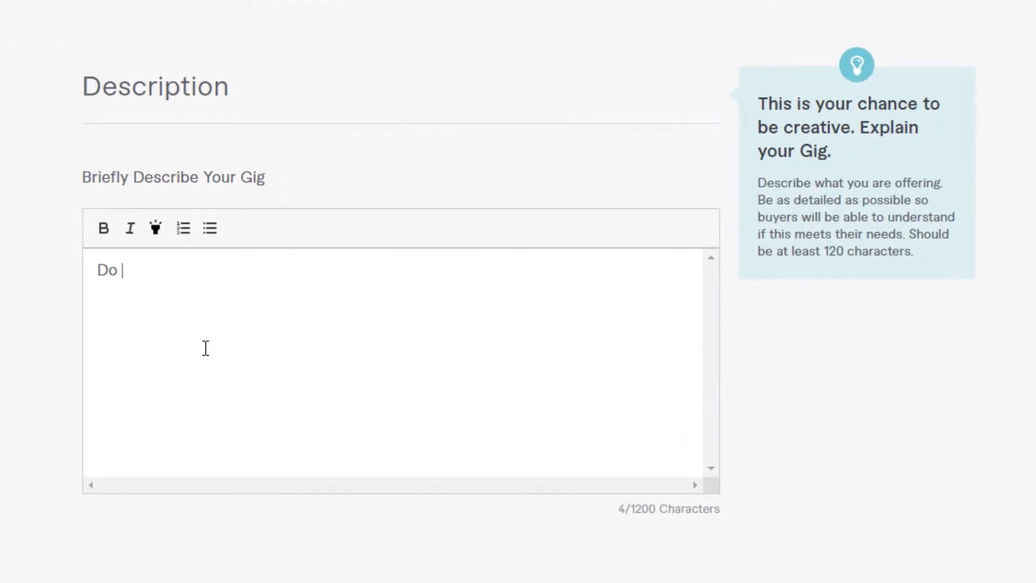
text(you want to )
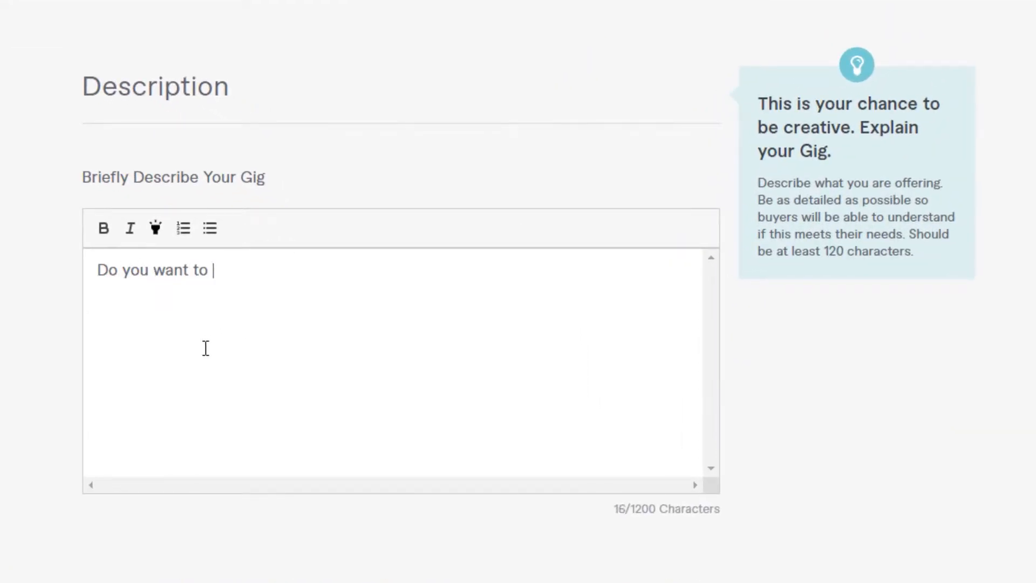
text(skyrocket)
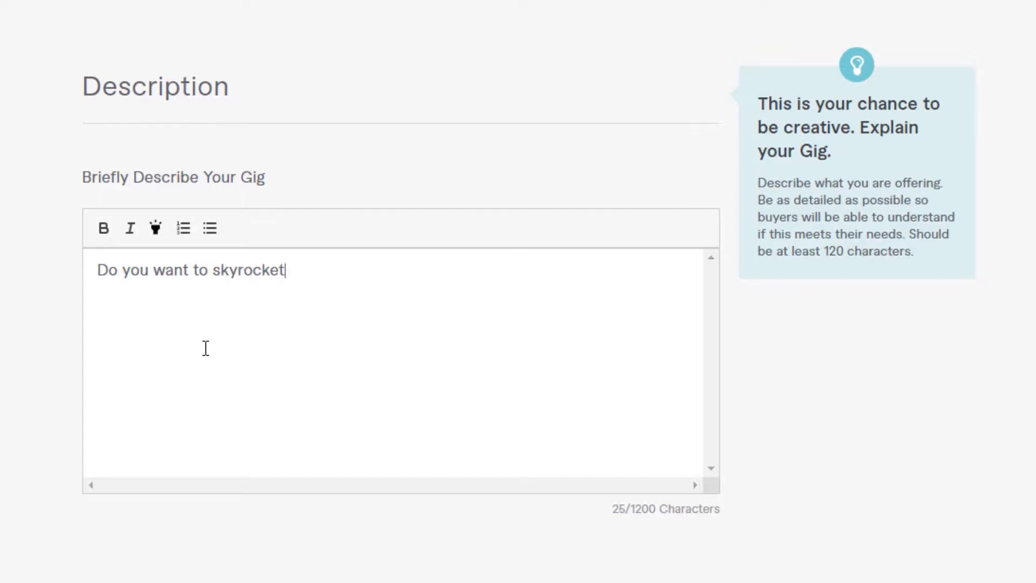
text( your sales )
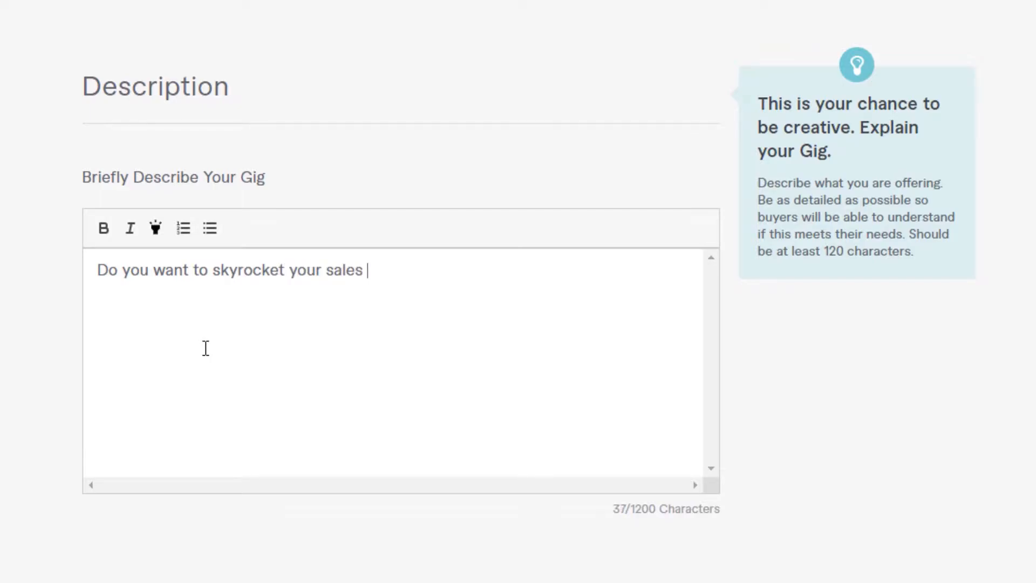
text(and profits w)
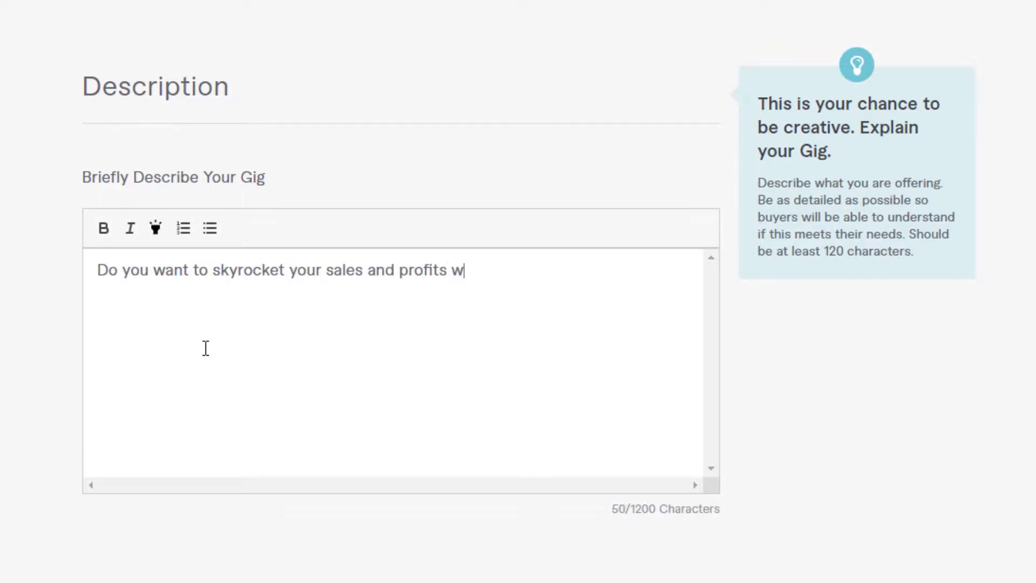
text(ith a facebook a)
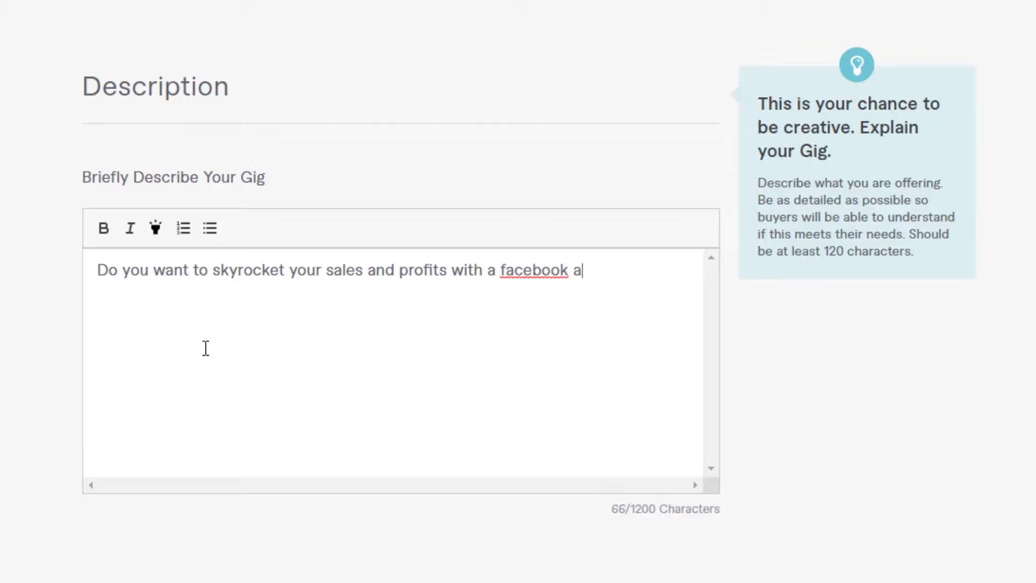
text(d video made )
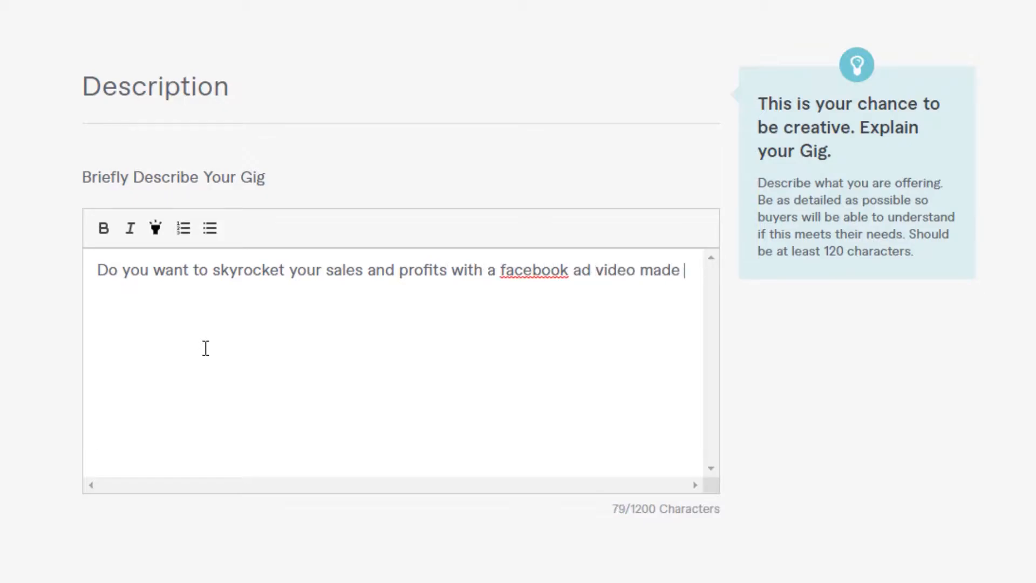
- Complete the description's opening question with "by a professional video editor and digital marketer?"
text(by a )
text(prfoe)
key(BackSpace)
key(BackSpace)
key(BackSpace)
text(o)
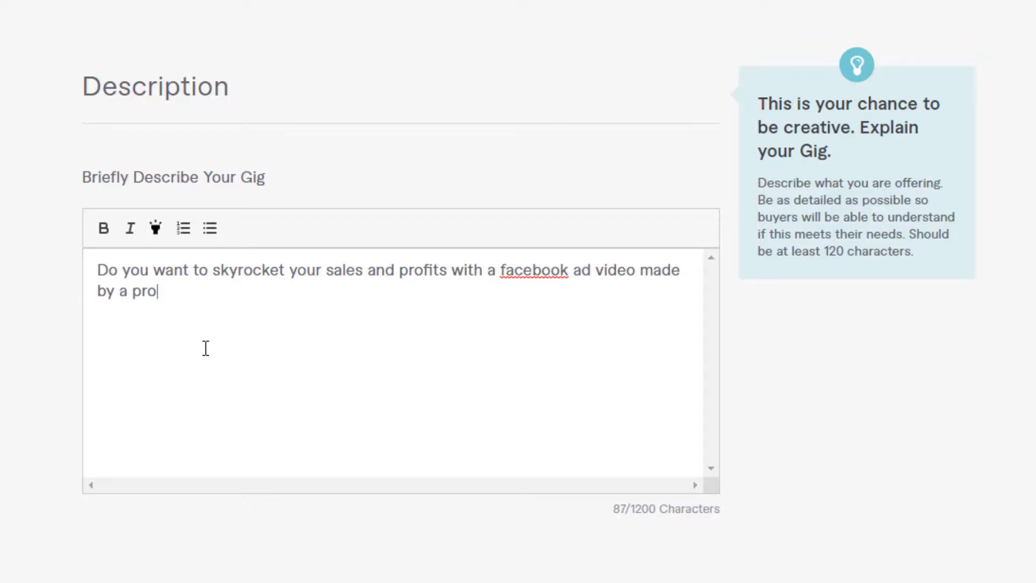
text(fessional vid)
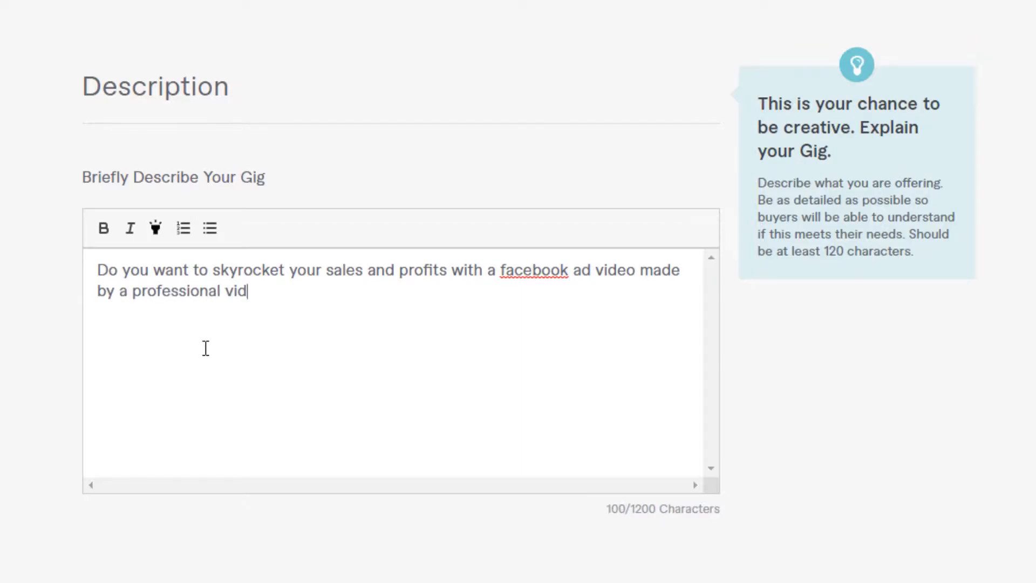
text(eo editor and dig)
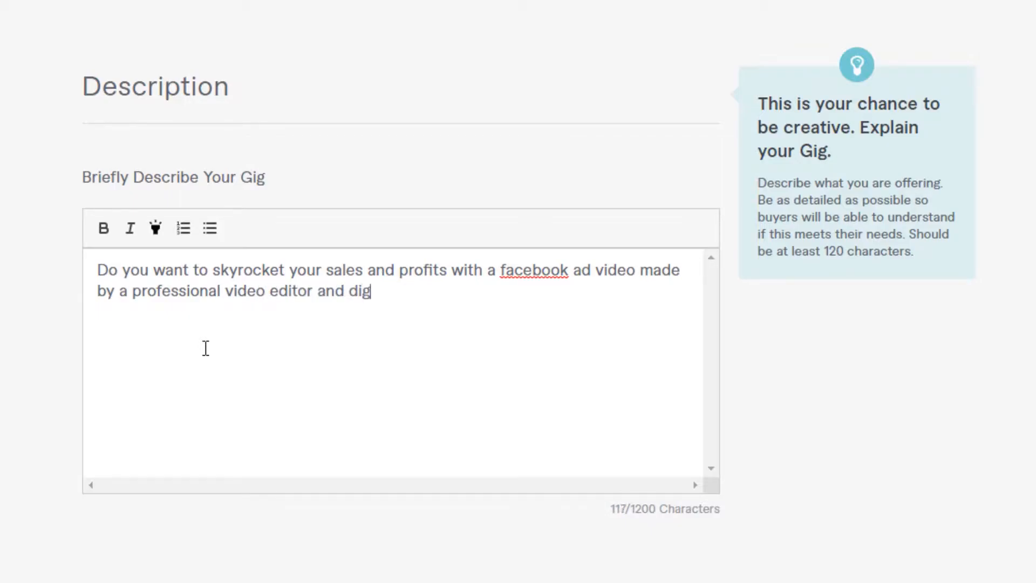
text(ital mar)
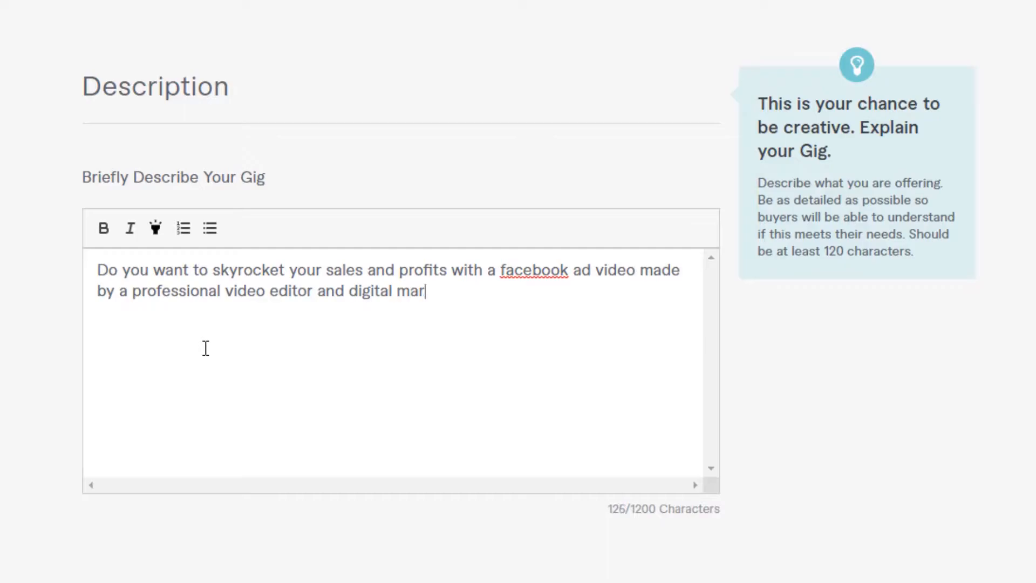
text(keter)
text(?)
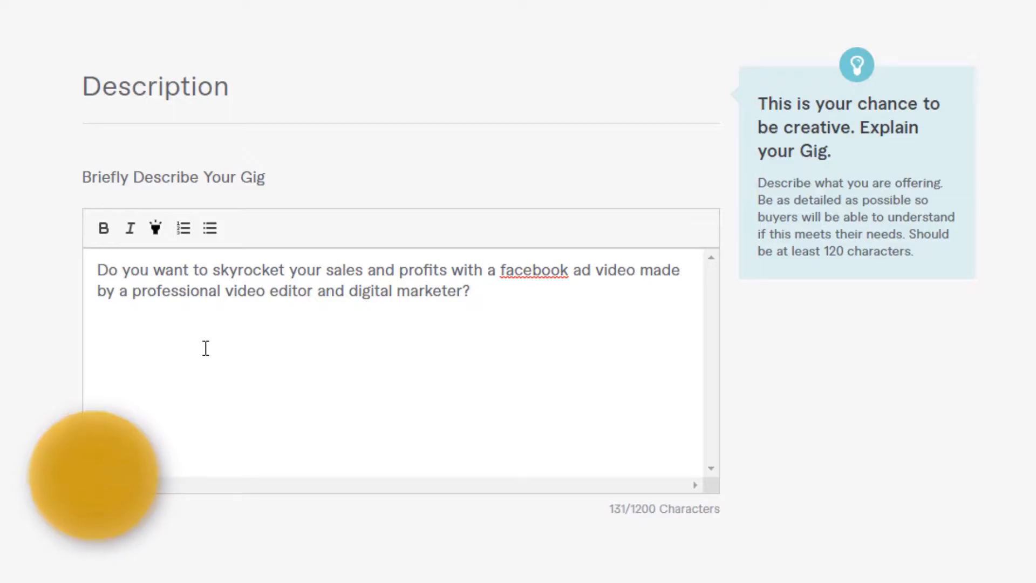
- Correct "facebook" to the suggested spelling "Facebook" and add the line "Wait, no more" below the opening question
right_click(526, 273)
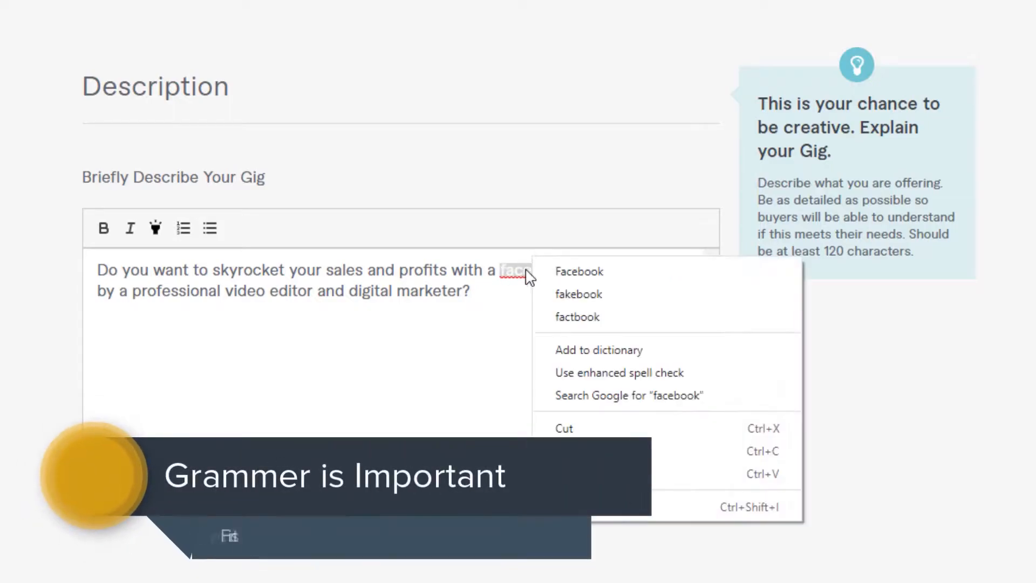
click(565, 270)
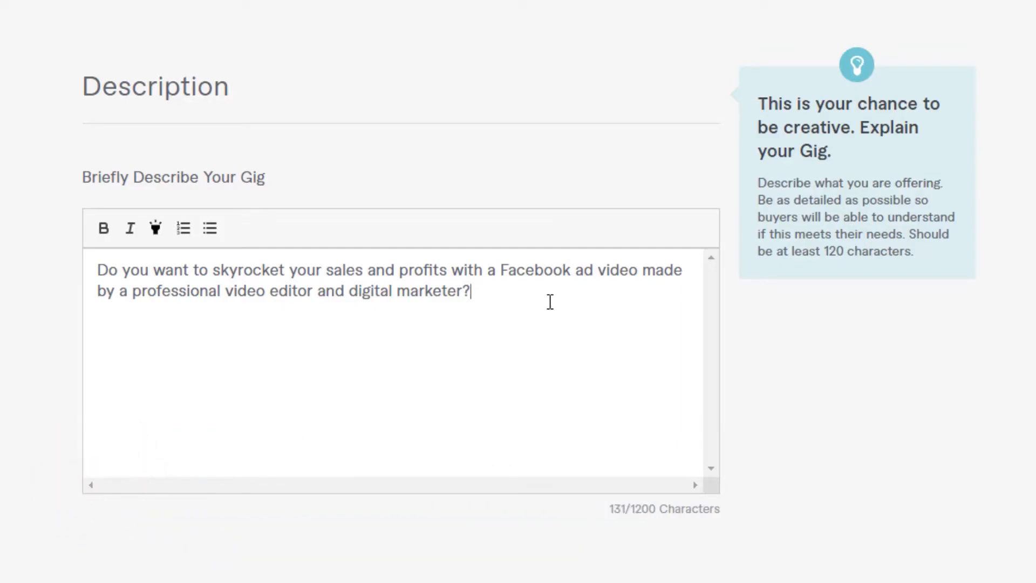
key(Return)
text(Wait, no)
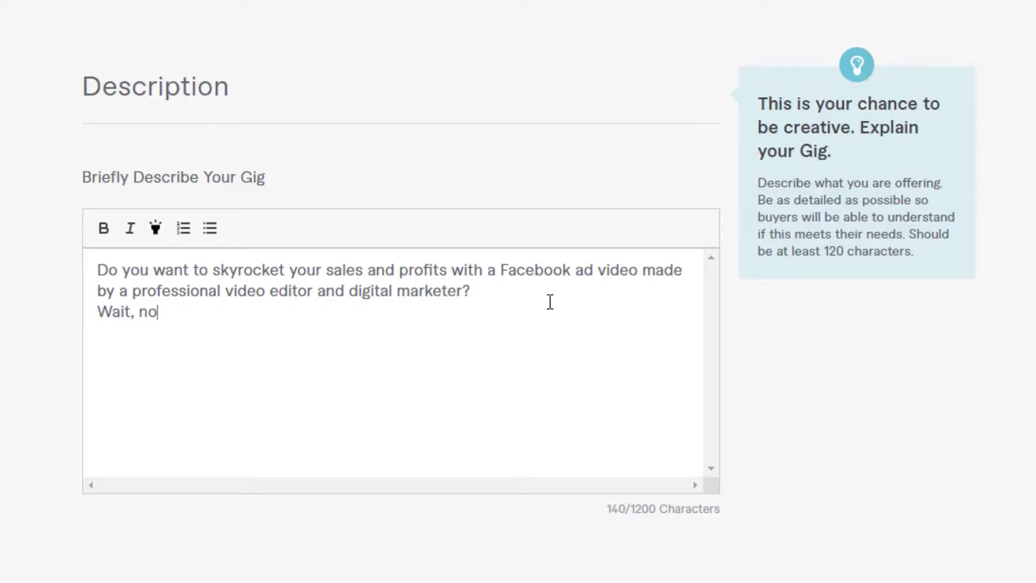
text( more,)
key(BackSpace)
key(BackSpace)
- Start a new line in the description with "Here, I am, a professional video editor cum digital marketer who"
key(Return)
text(Here,)
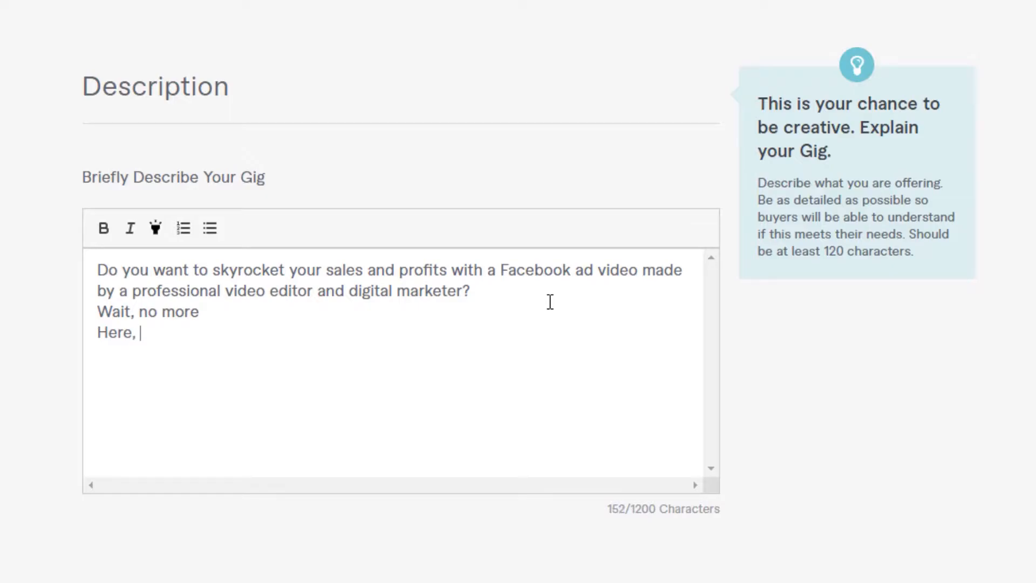
key(BackSpace)
key(BackSpace)
text(, I am, a professional video edit)
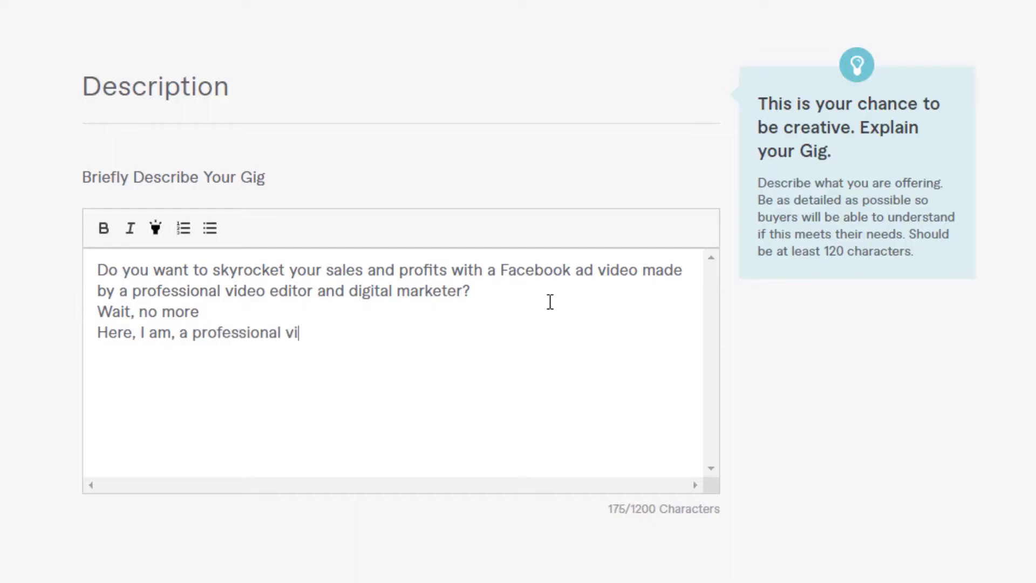
text(or )
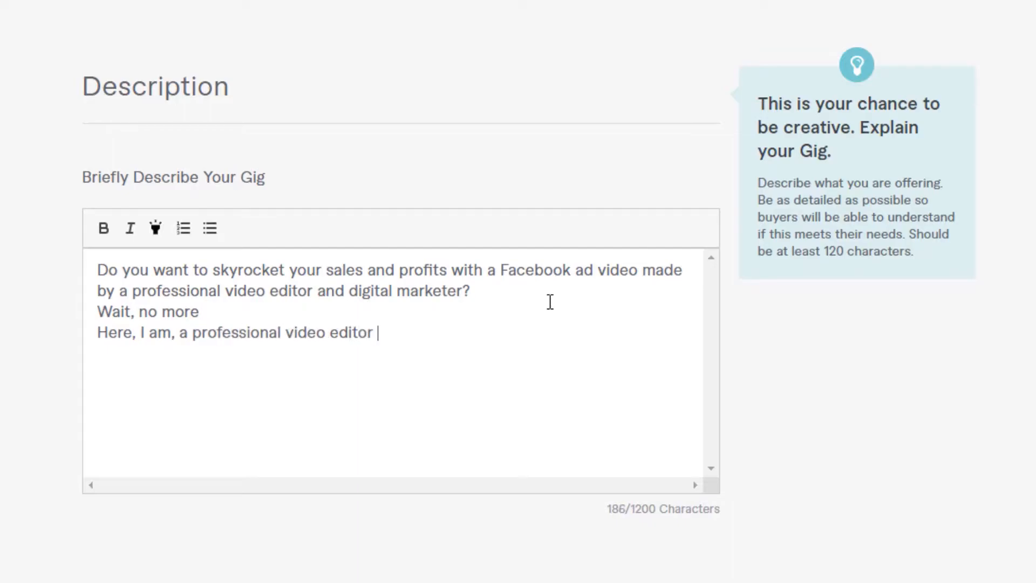
text(cum digit)
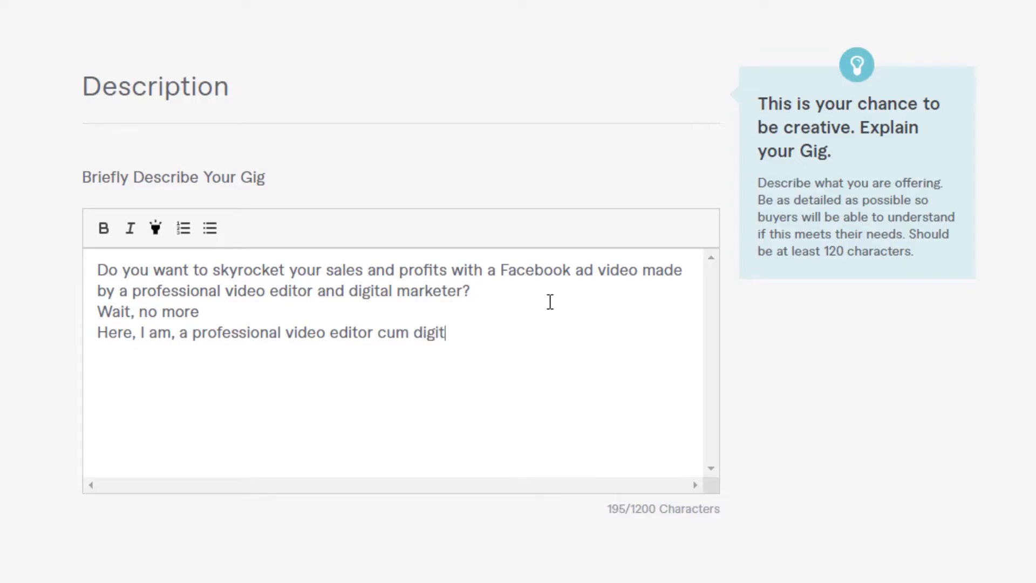
text(al marke)
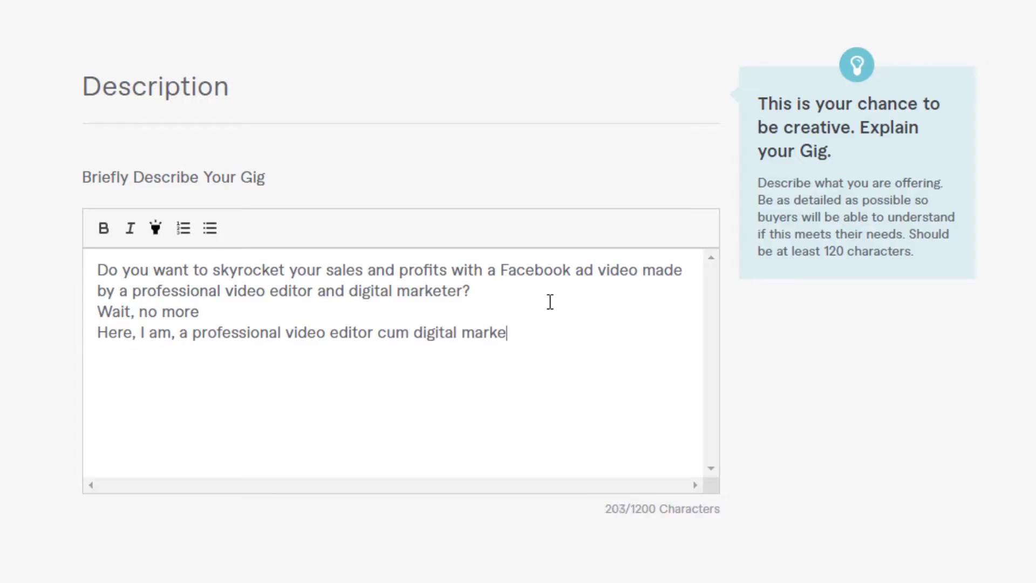
text(ter whoi)
key(BackSpace)
key(BackSpace)
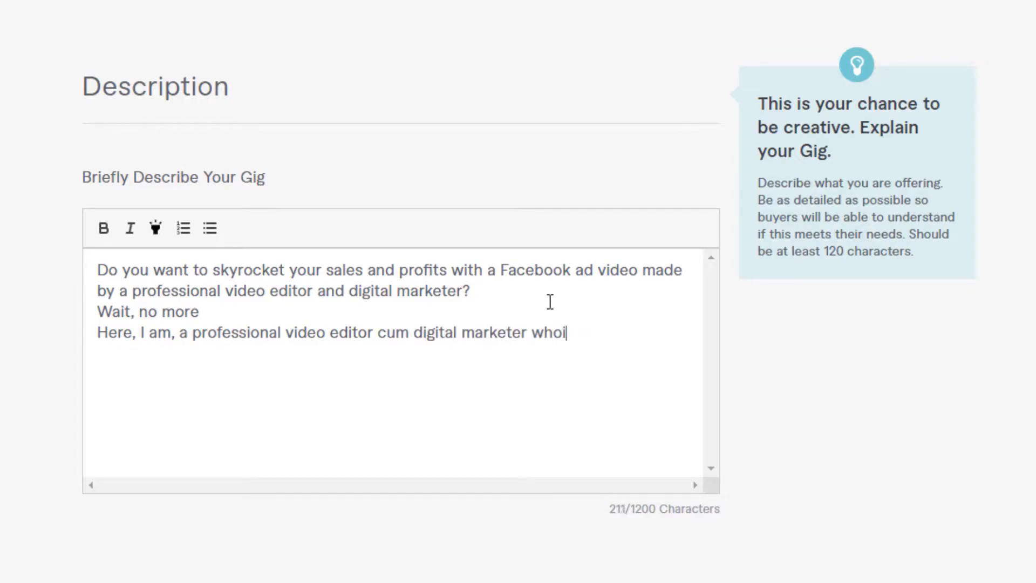
- Continue the introduction line with "has created ad videos for over 20+ brands and has"
text(has created)
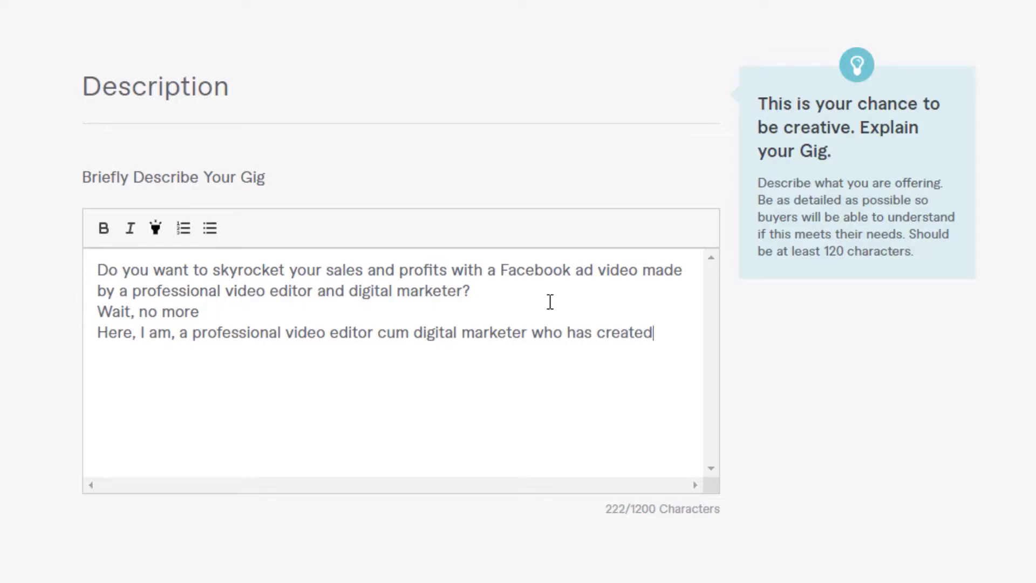
text( ad void)
key(BackSpace)
key(BackSpace)
key(BackSpace)
text(ideos for over )
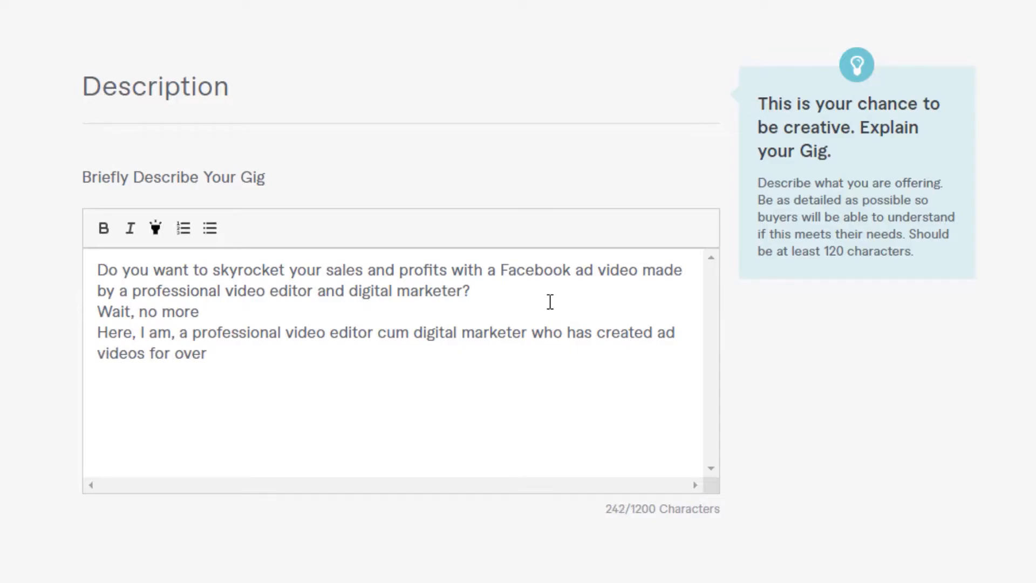
text(20+ bran)
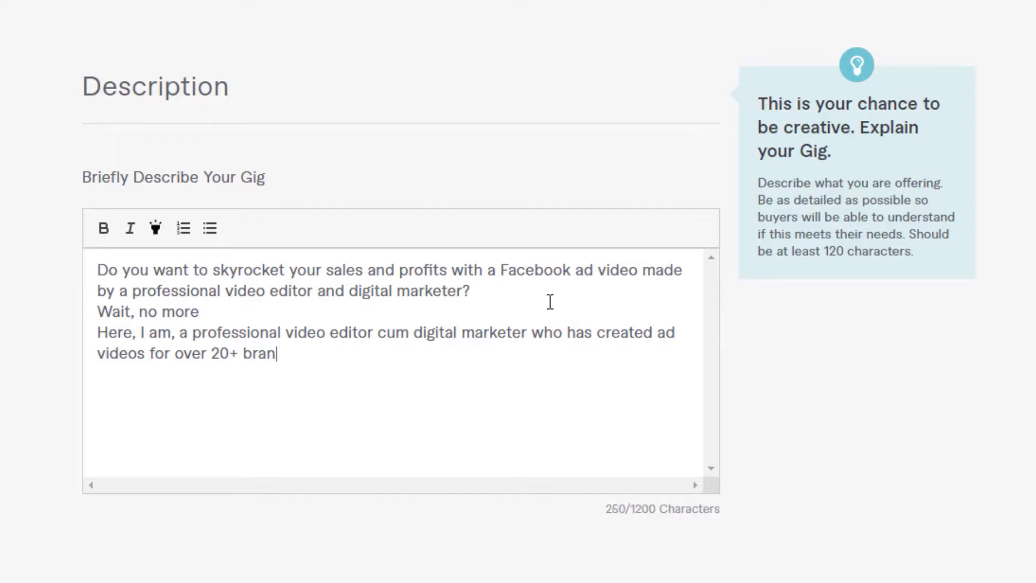
text(ds and has )
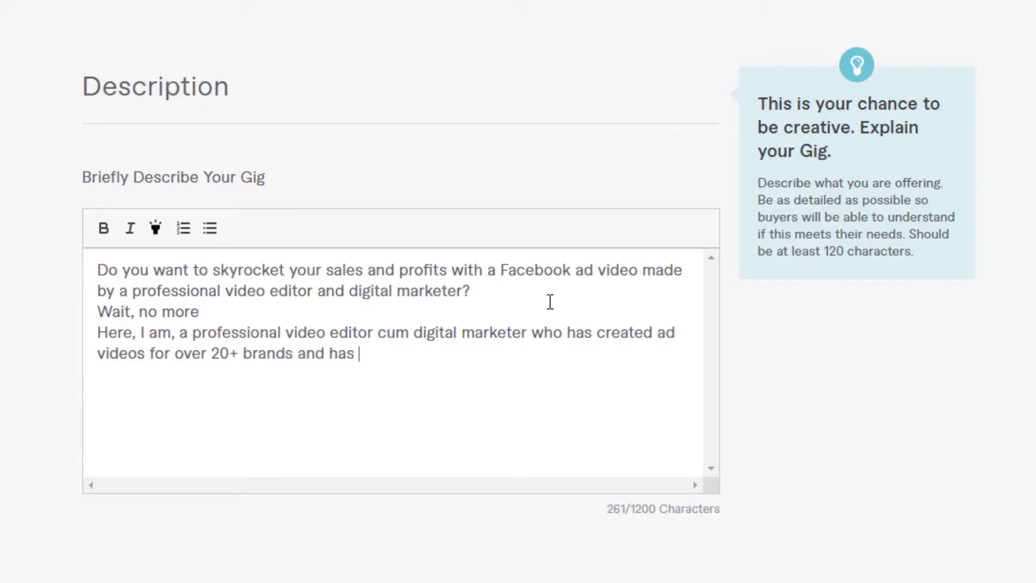
- Replace the trailing "and has" in the introduction sentence with "which have been performing really well."
text(gene)
key(BackSpace)
key(BackSpace)
key(BackSpace)
key(BackSpace)
key(BackSpace)
key(BackSpace)
key(BackSpace)
key(BackSpace)
key(BackSpace)
key(BackSpace)
key(BackSpace)
key(BackSpace)
text(wh)
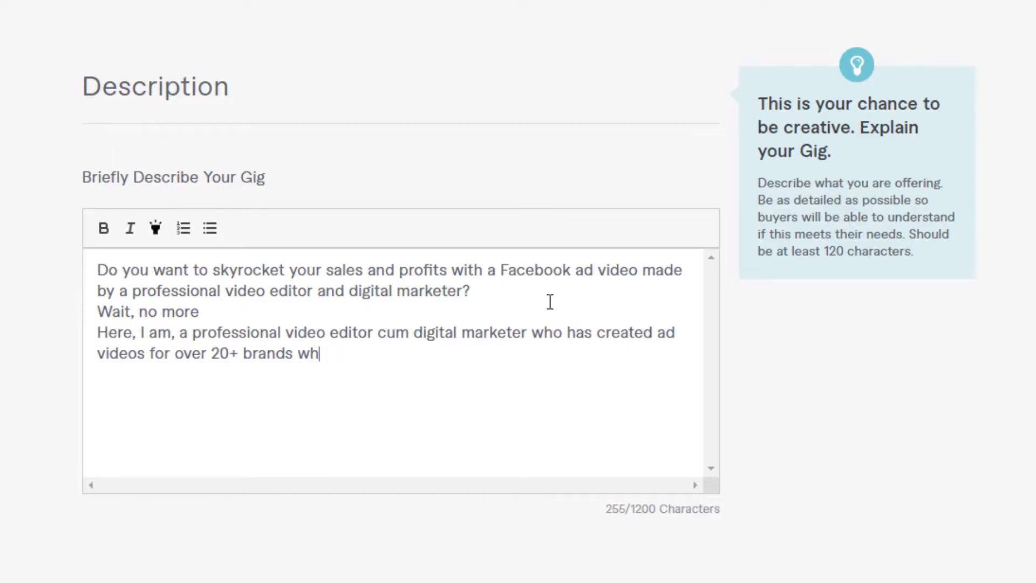
text(ich have )
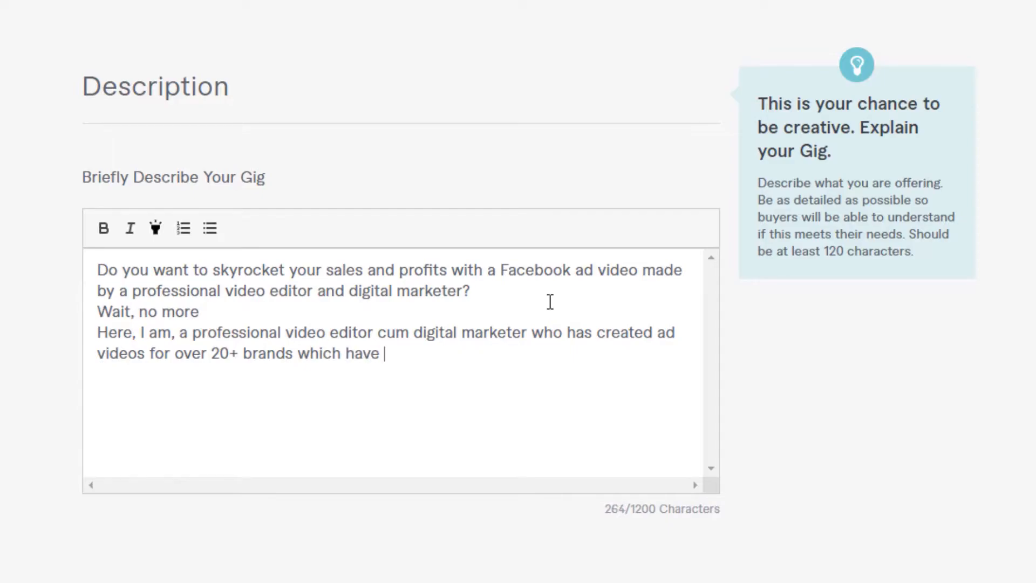
text(been perfor)
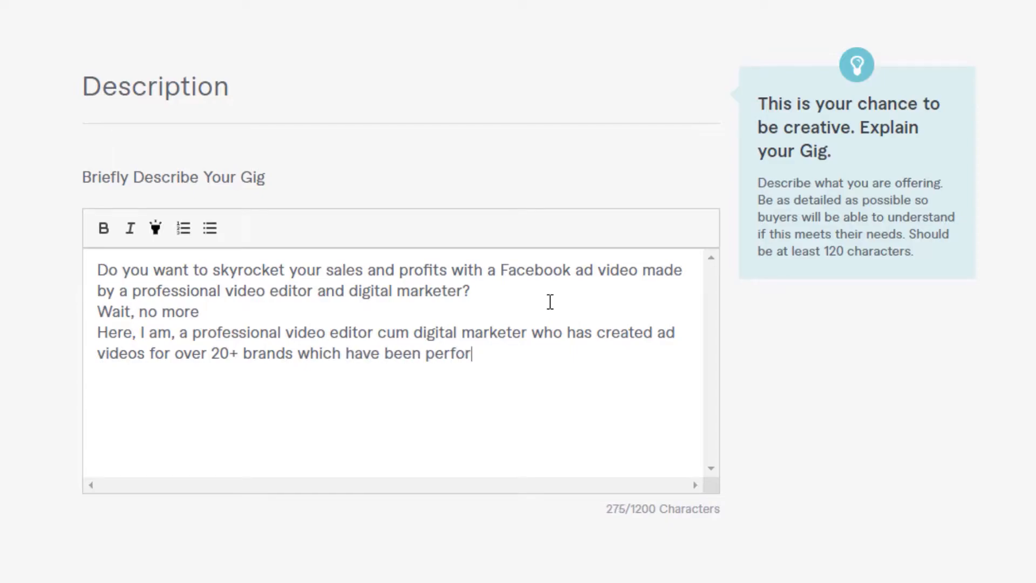
text(ming really )
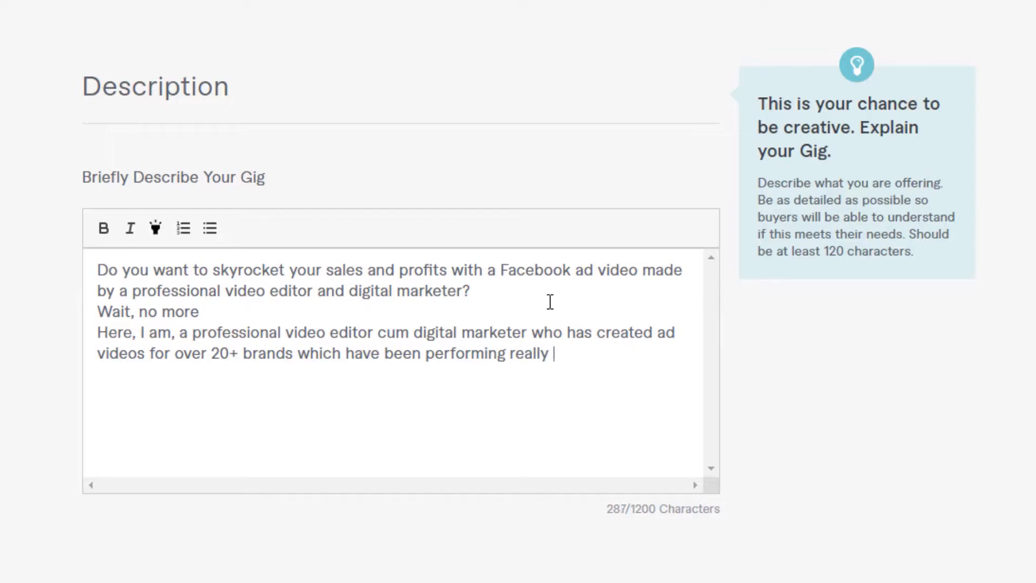
text(well.)
- Continue the same paragraph with "I have over 2 years experience in video editing and animation"
key(Return)
text(I have)
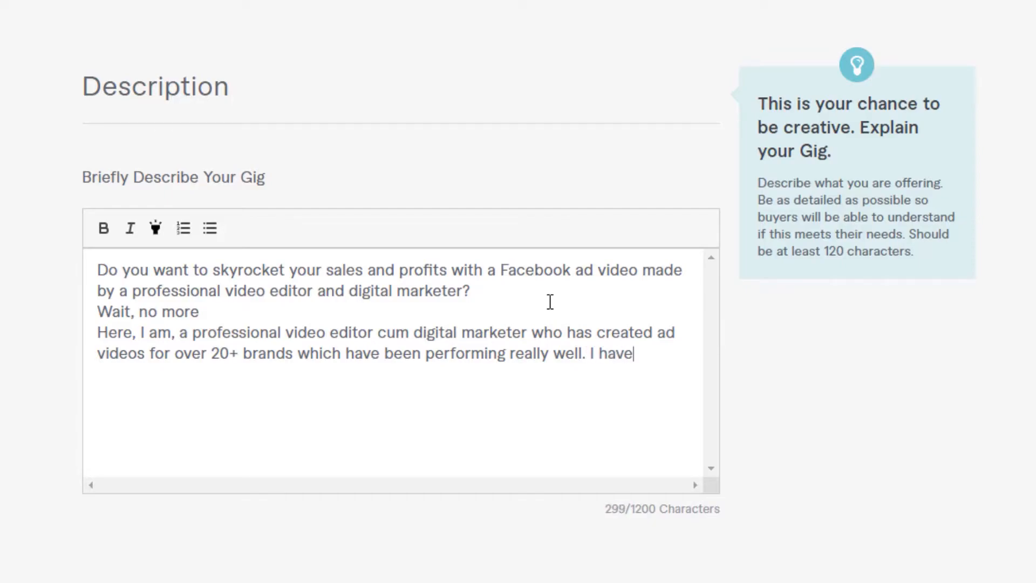
text( over 2 yte)
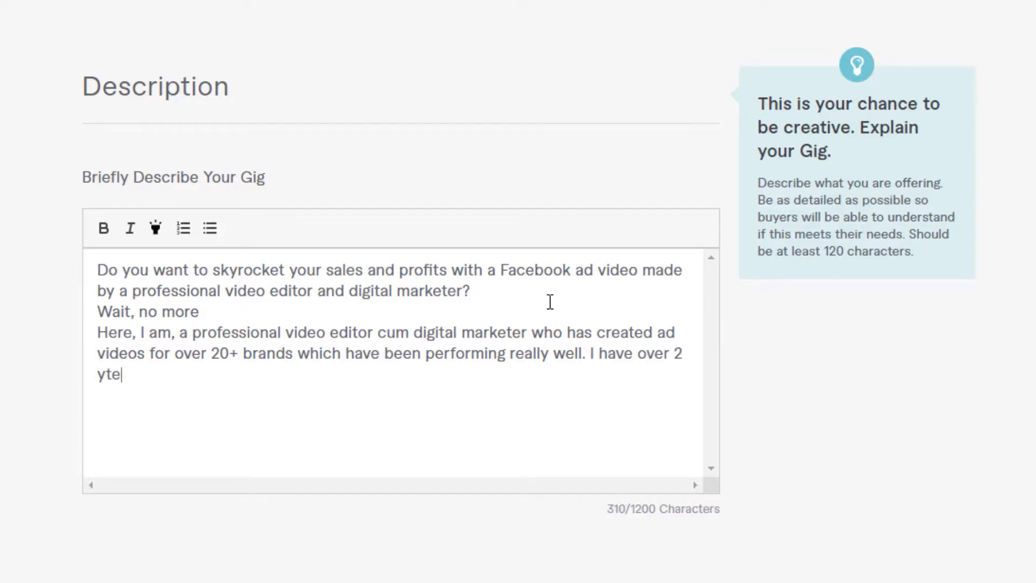
key(BackSpace)
key(BackSpace)
text(ears ecp)
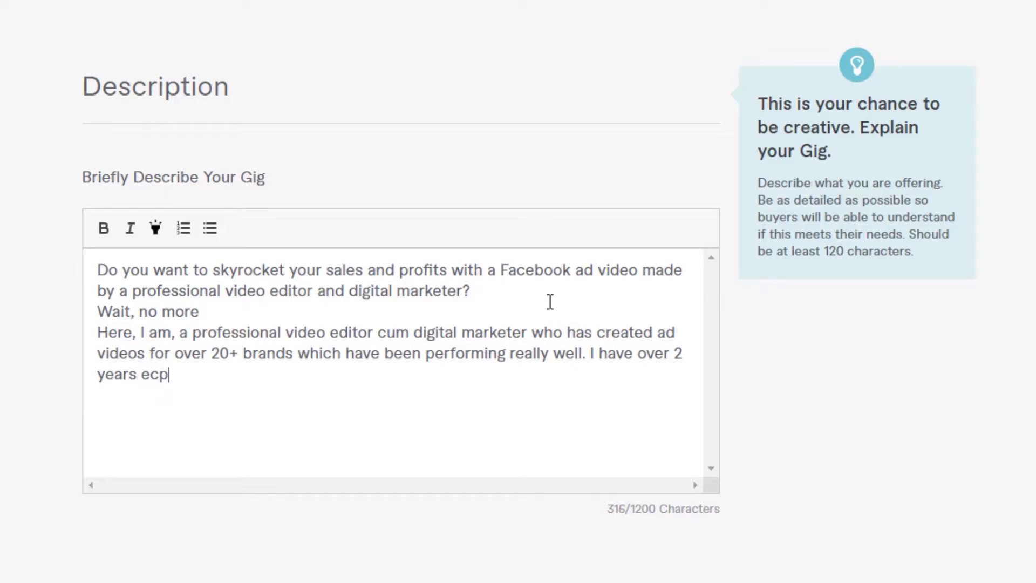
key(BackSpace)
key(BackSpace)
text(xperience )
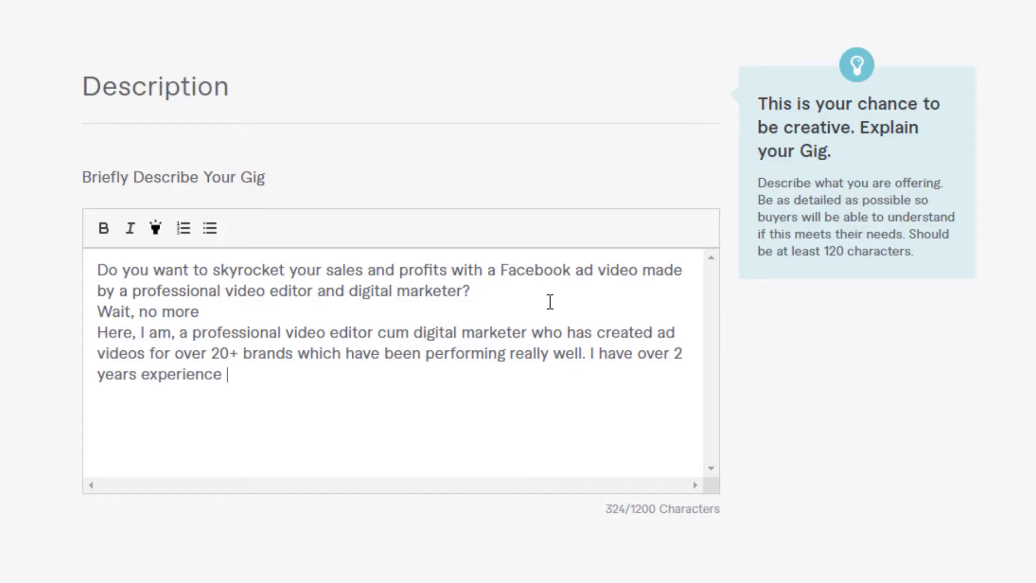
text(in video ed)
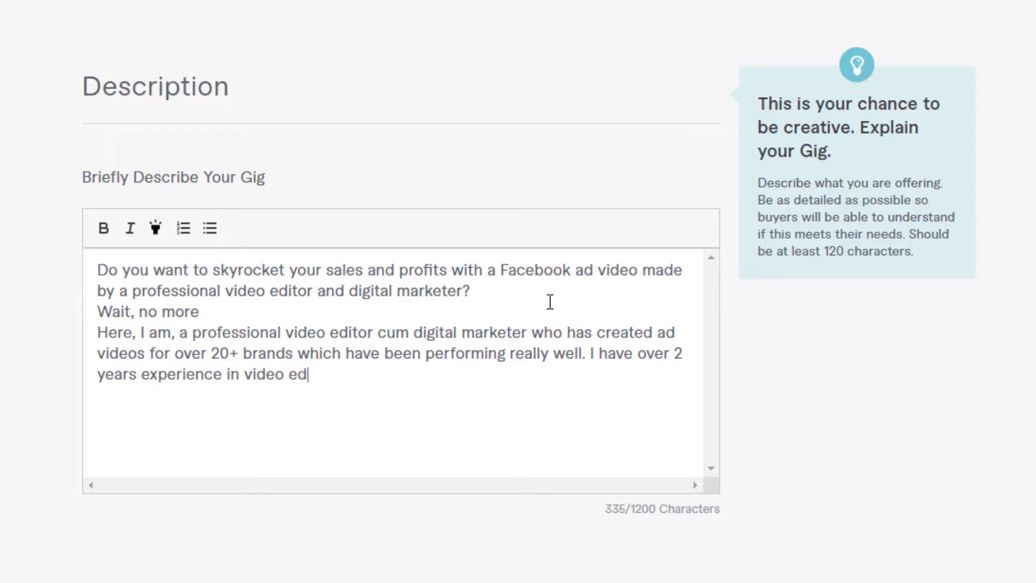
text(iting an)
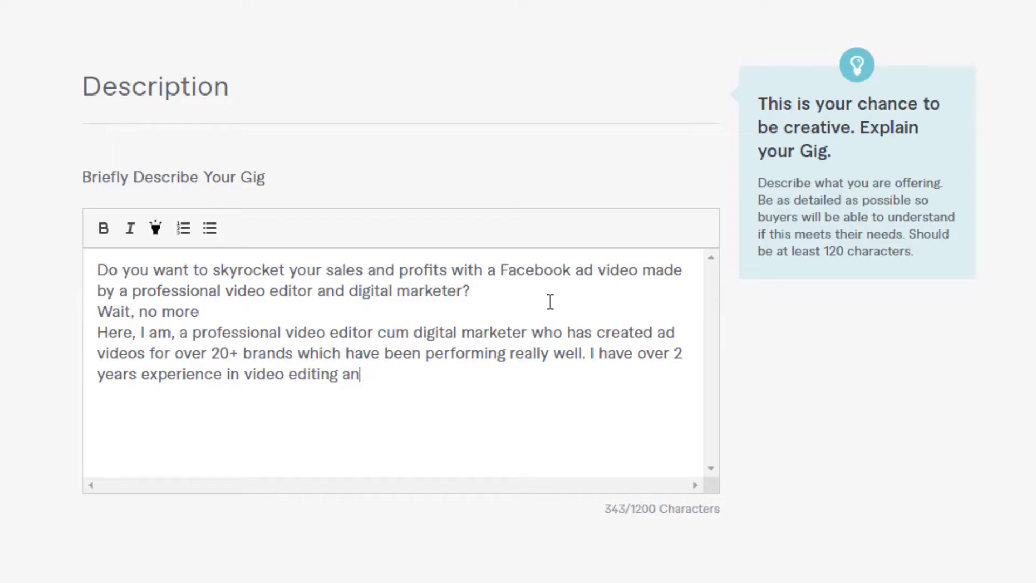
text(d animation)
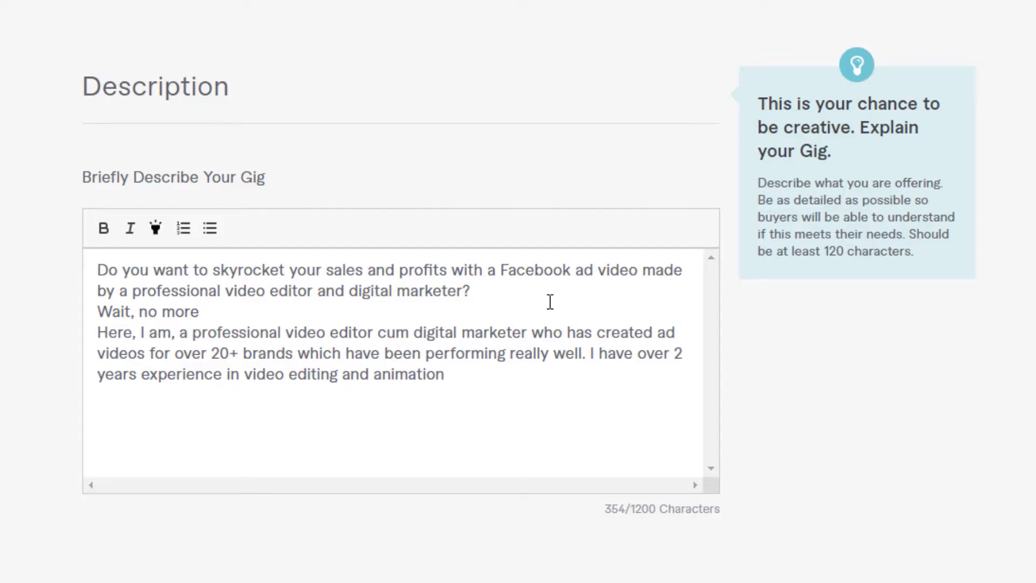
- Extend the experience sentence with "and I can create high converting facebook and instagram ad videos at an"
text( and I can create hi)
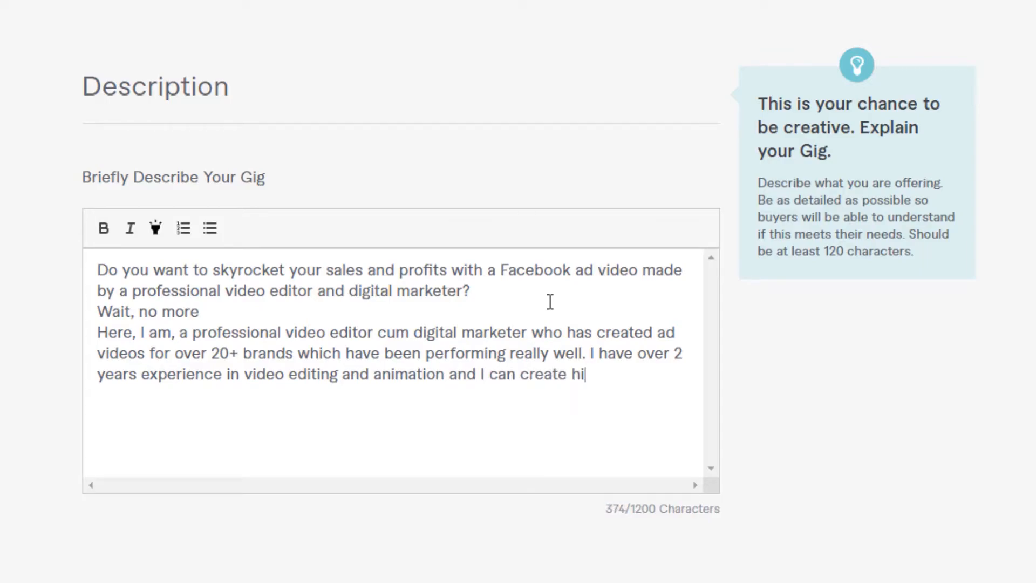
text(gh convertin)
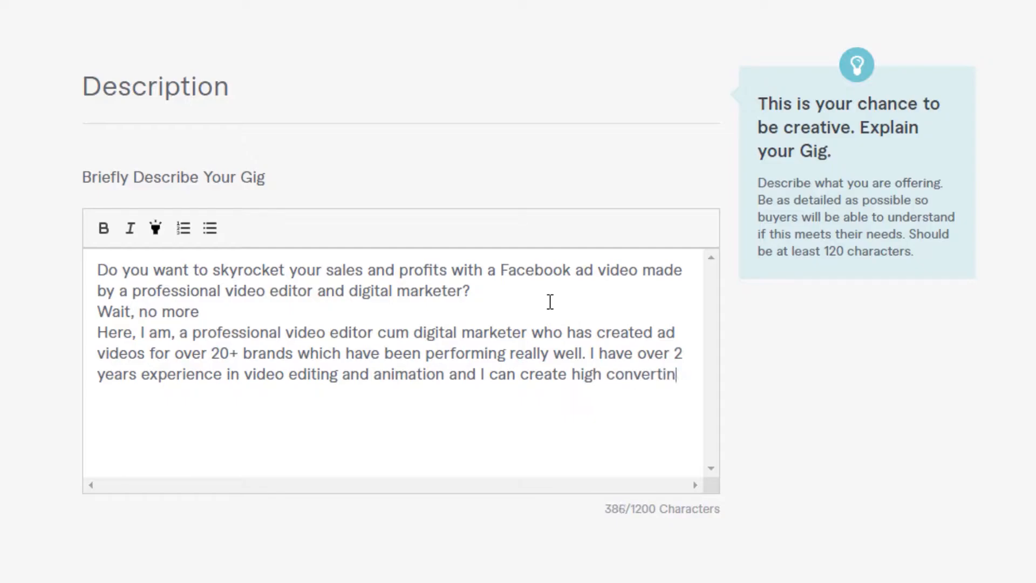
text(g facenb)
key(BackSpace)
key(BackSpace)
text(book ao)
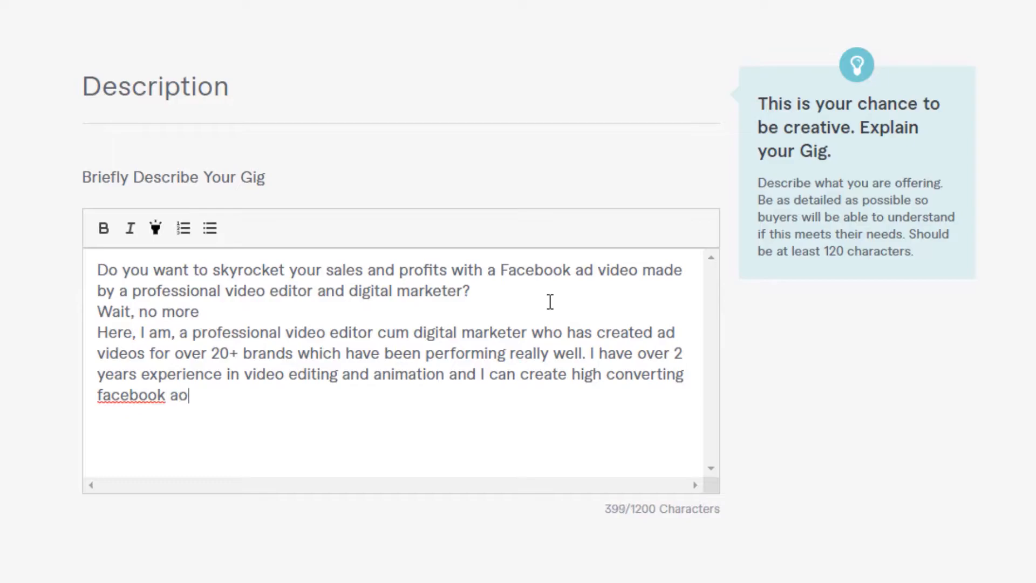
key(BackSpace)
key(BackSpace)
text(ao)
key(BackSpace)
text(nd instagram ad vid)
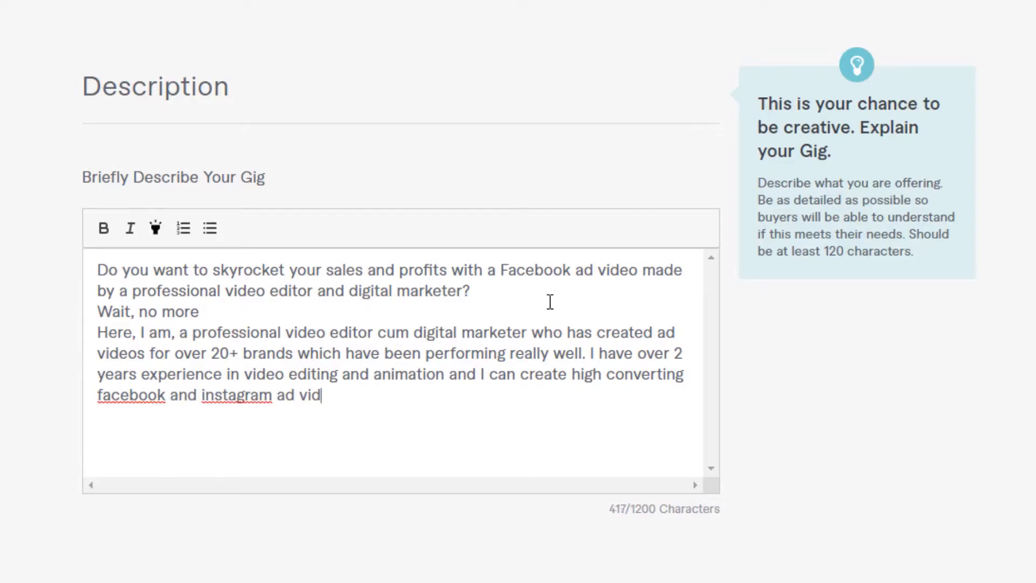
text(eos at an)
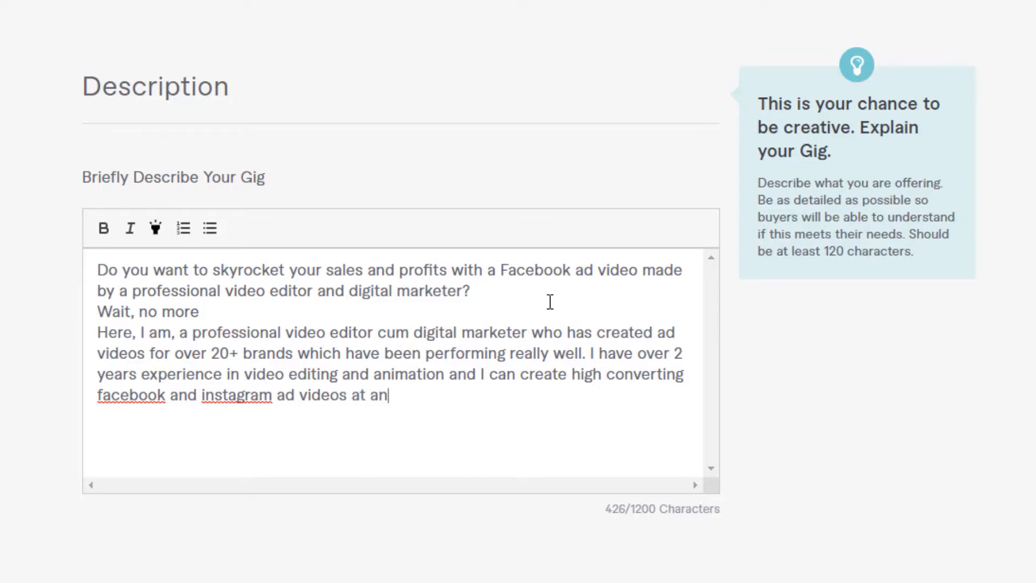
- Finish the experience sentence with "affordable price."
text( affordab)
key(BackSpace)
text(abv)
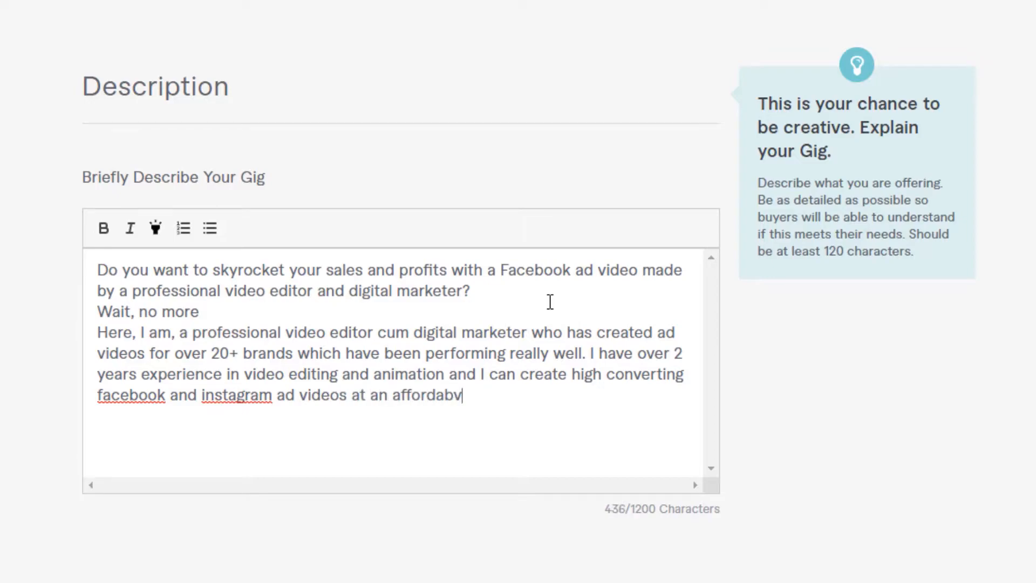
key(BackSpace)
text(le price)
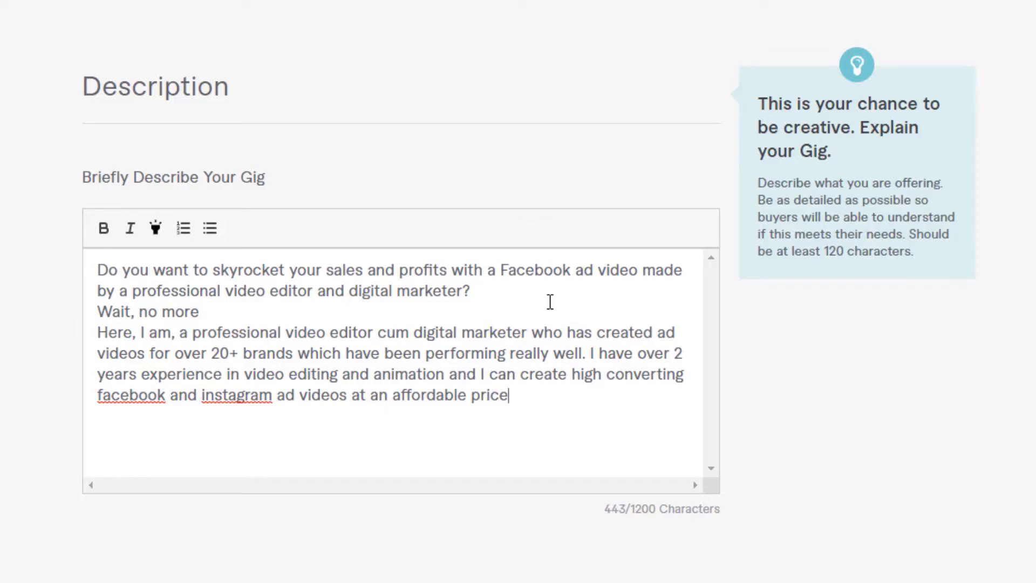
text(.)
- Correct "facebook" and "instagram" in the last sentence to the suggested spellings "Facebook" and "Instagram"
right_click(128, 402)
click(161, 422)
right_click(216, 404)
click(279, 414)
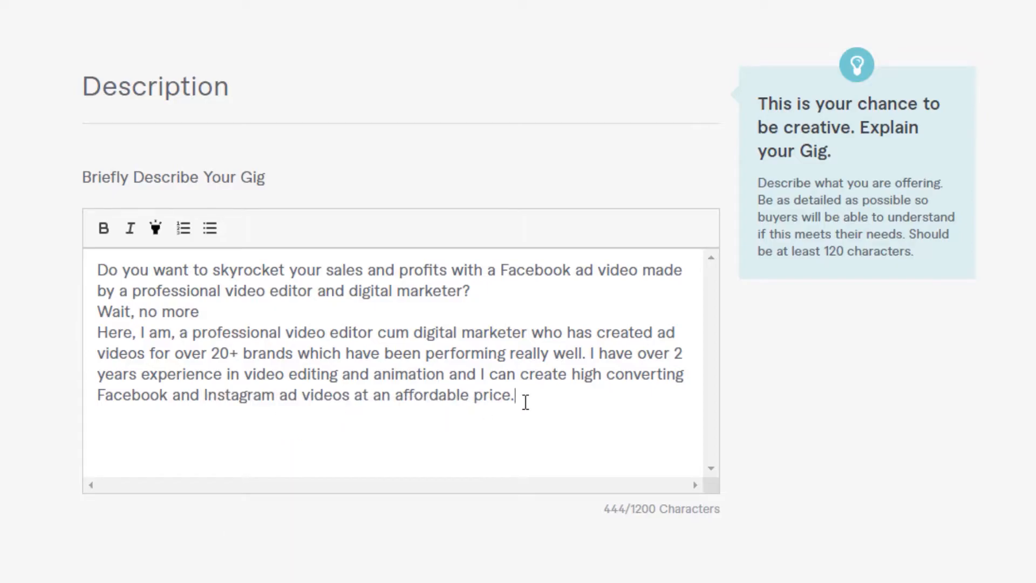
- Add blank lines below the introduction paragraph and place the cursor on the last one
key(Return)
key(Return)
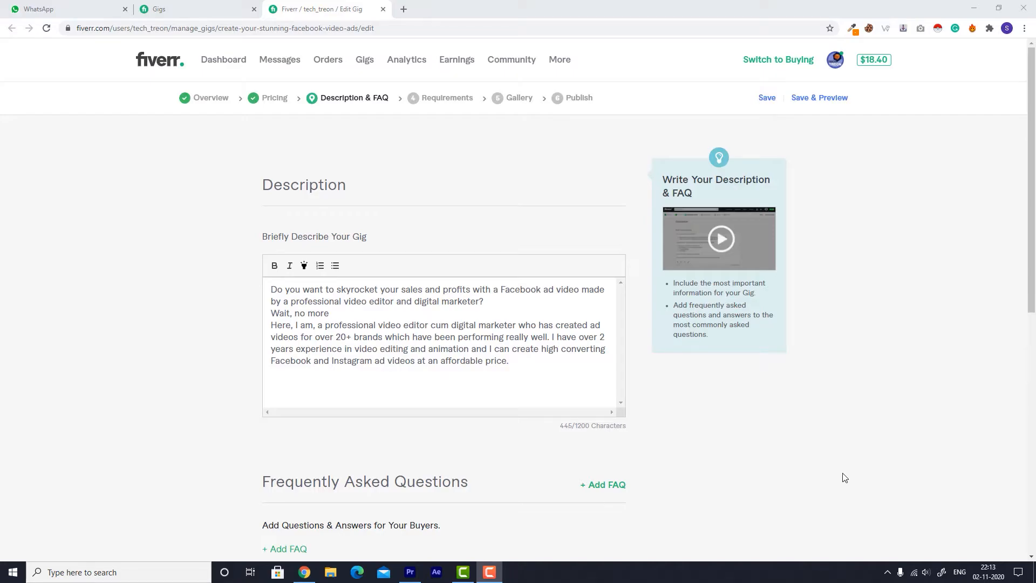
click(512, 359)
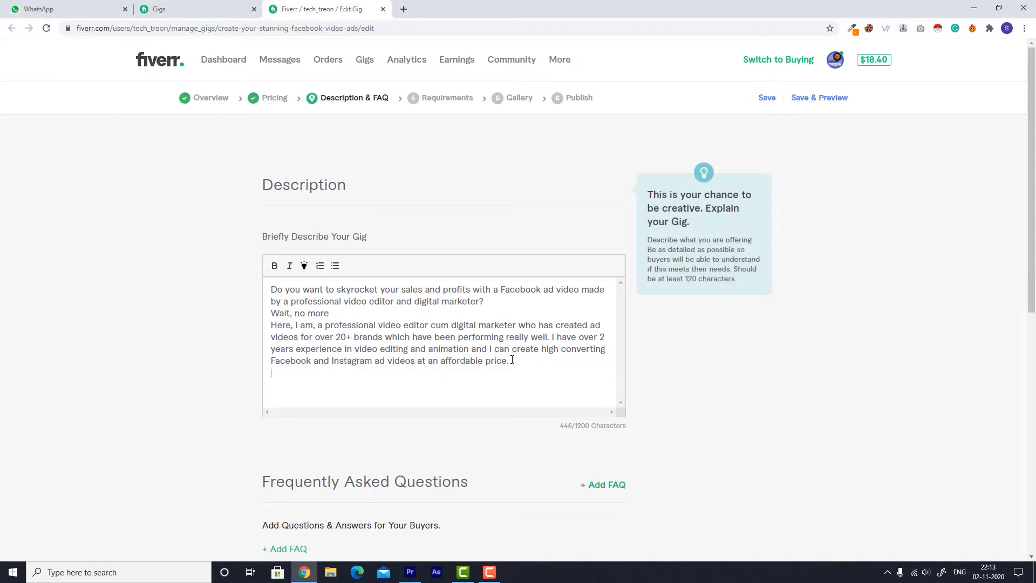
key(Return)
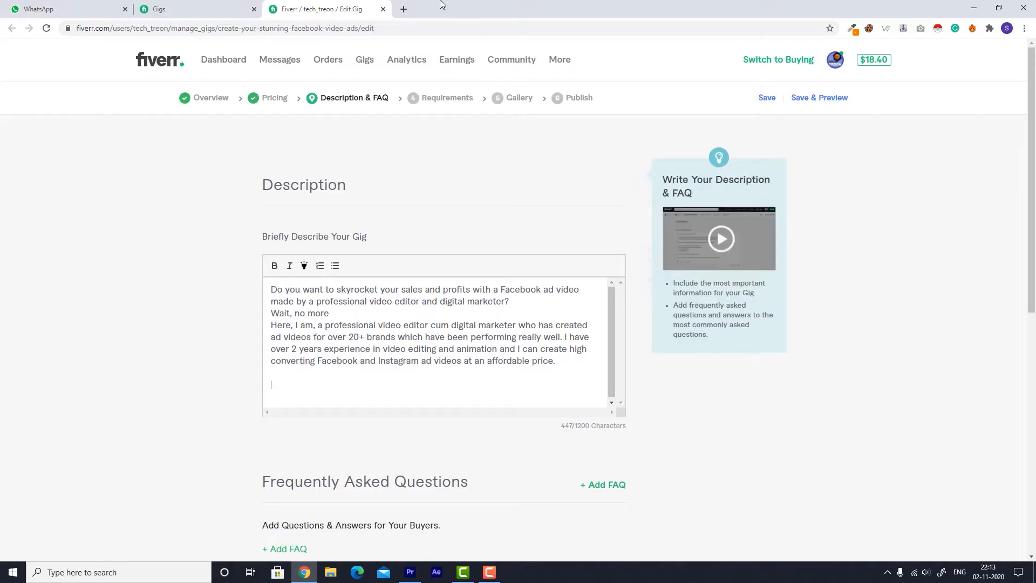
scroll(257, 337, down, 1)
scroll(256, 338, down, 1)
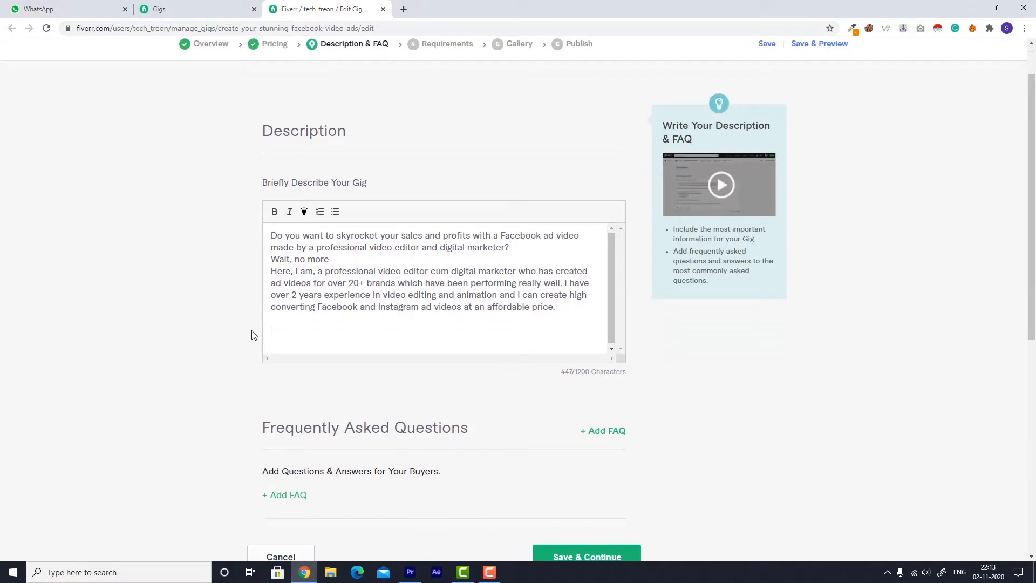
click(288, 328)
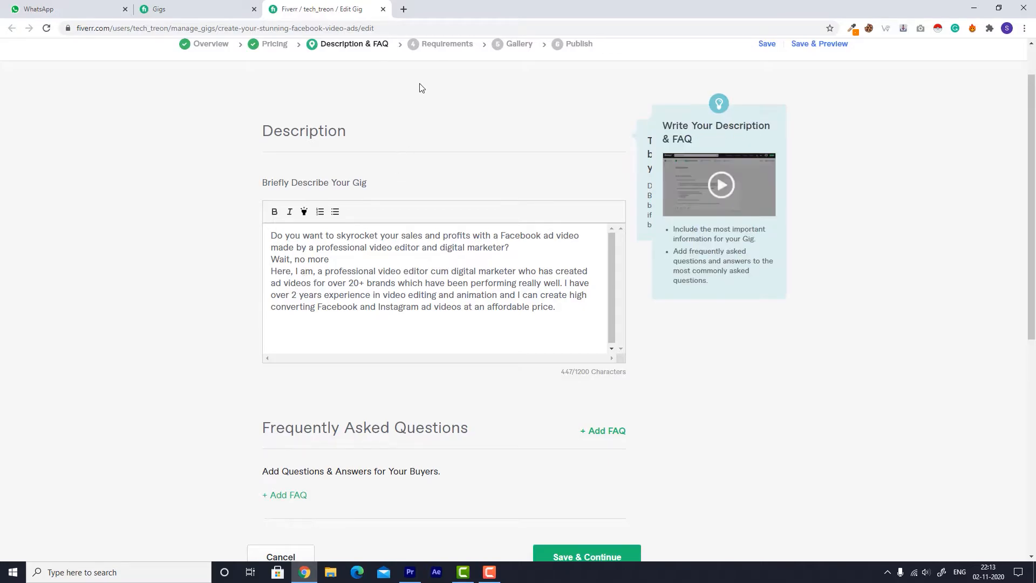
- Enter "tick" as a web search in a new browser tab
click(404, 9)
text(tick)
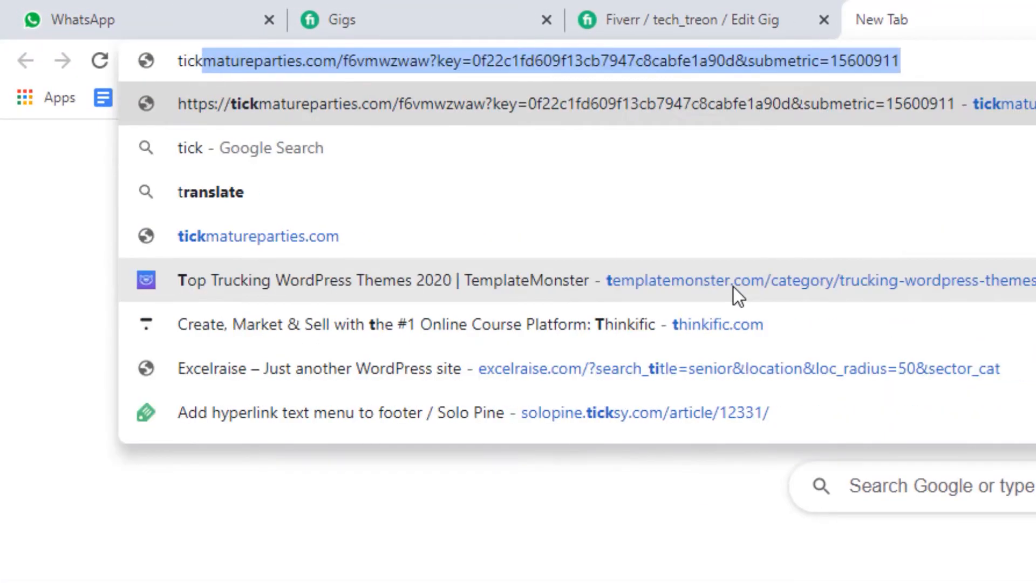
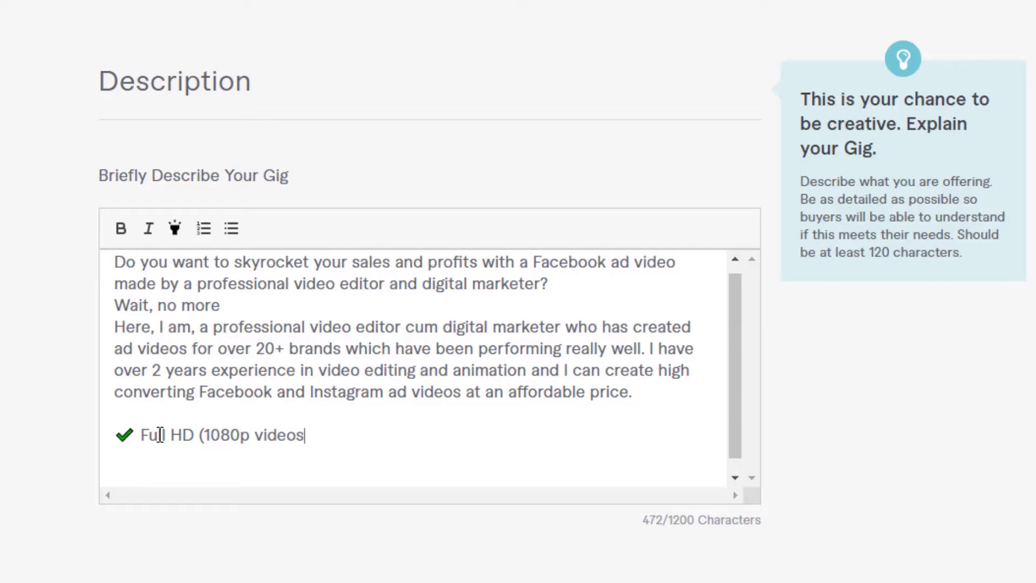
- Complete the first bullet as "Full HD (1080p videos)" and start a second line with a green check mark
text())
click(131, 429)
click(357, 436)
key(Return)
text(✔️)
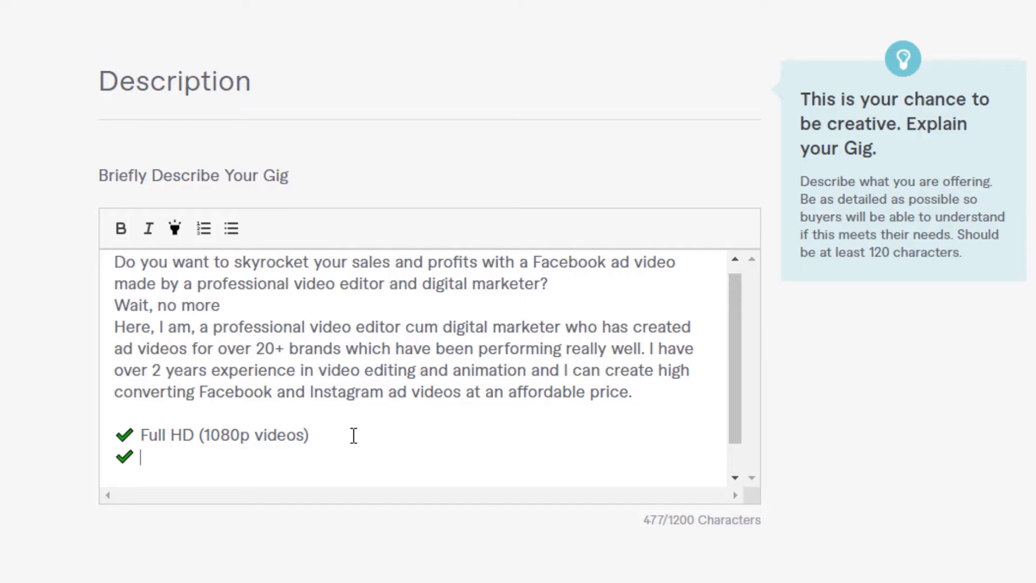
- Write "Royalty free Music" after the second check mark
text(Royalti)
key(BackSpace)
text(y )
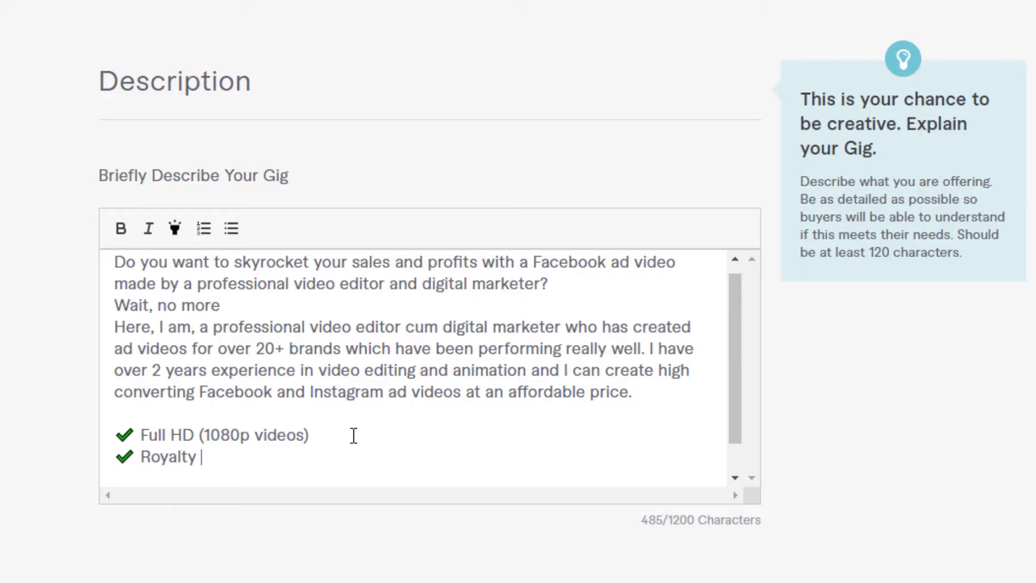
text(free Music)
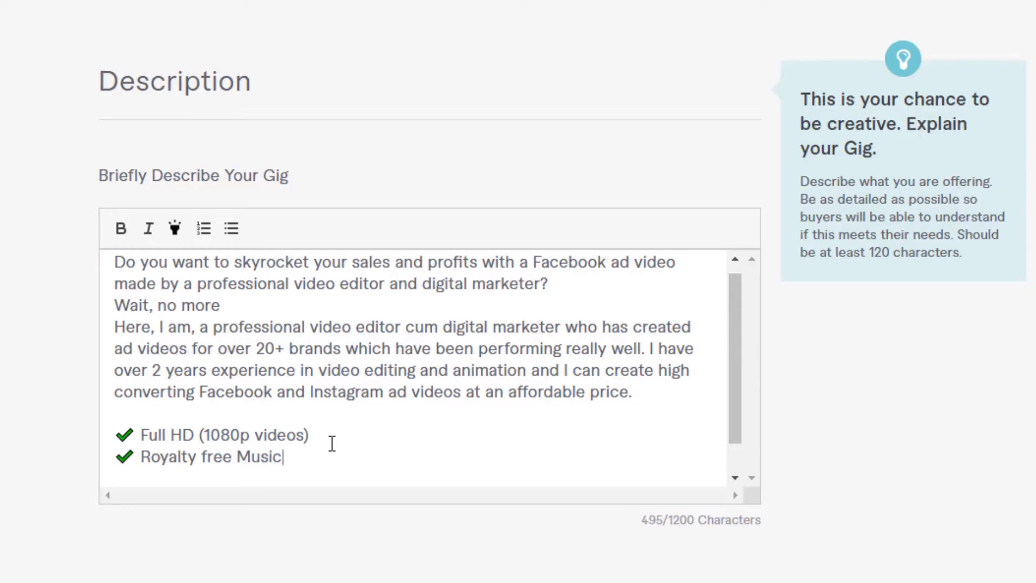
- Duplicate the "Royalty free Music" line with its check mark onto a new line below
drag(281, 456, 114, 460)
key(ctrl+c)
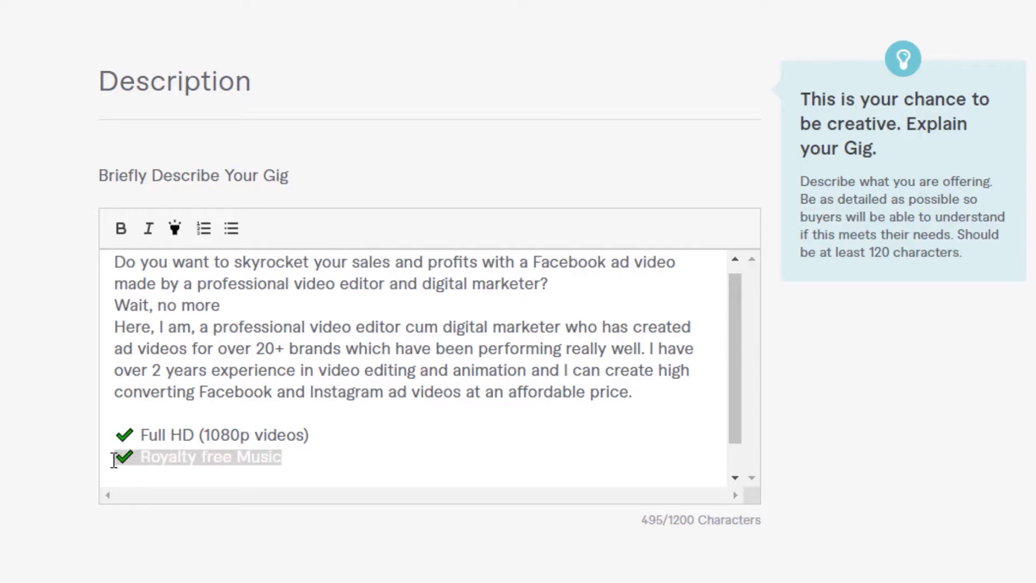
click(288, 454)
key(Return)
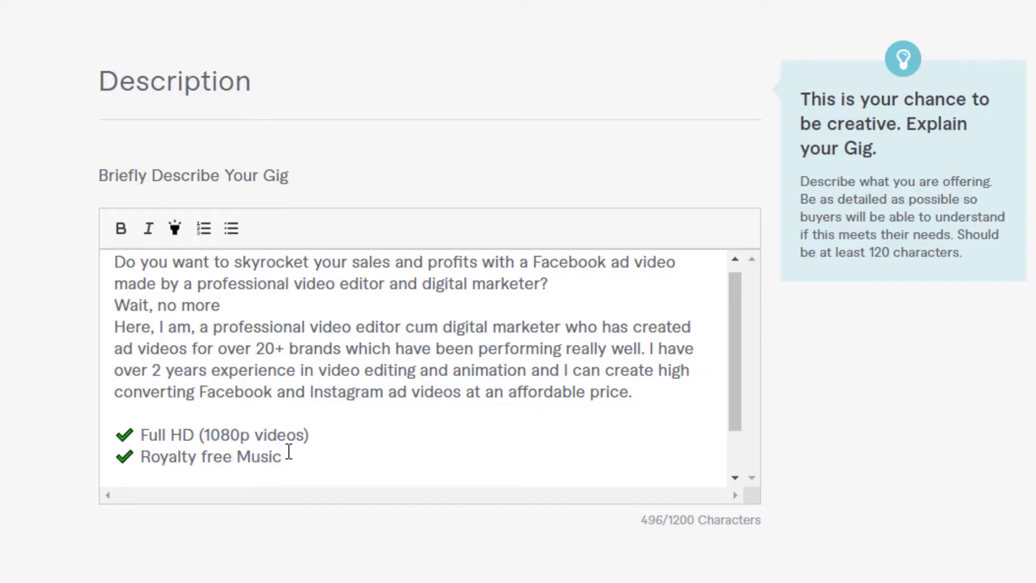
key(ctrl+v)
scroll(290, 446, down, 1)
- Replace "Music" in the duplicated third line with "Stock Footage"
drag(282, 420, 239, 416)
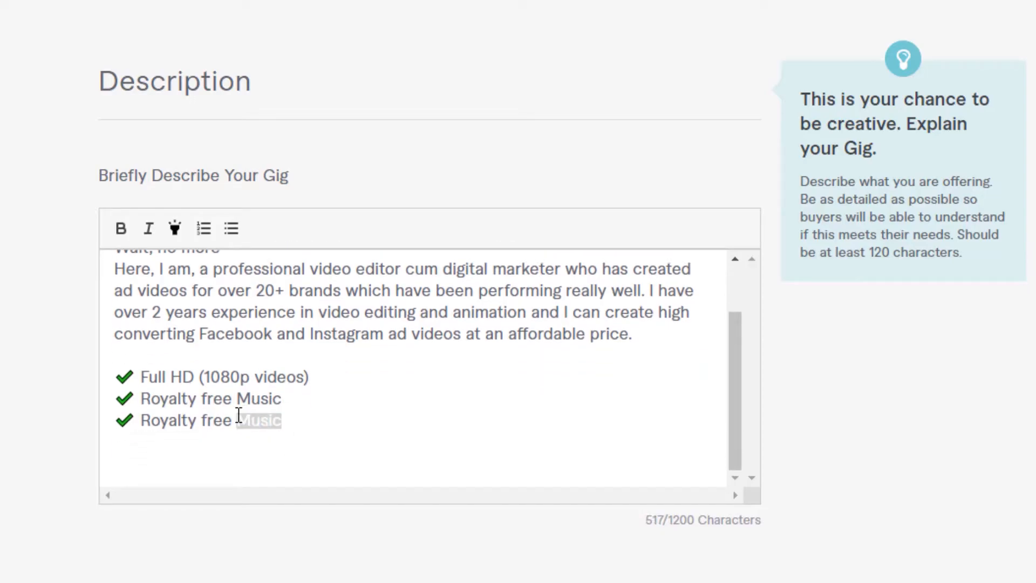
text(Stco k)
key(BackSpace)
key(BackSpace)
key(BackSpace)
key(BackSpace)
text(ock Footage)
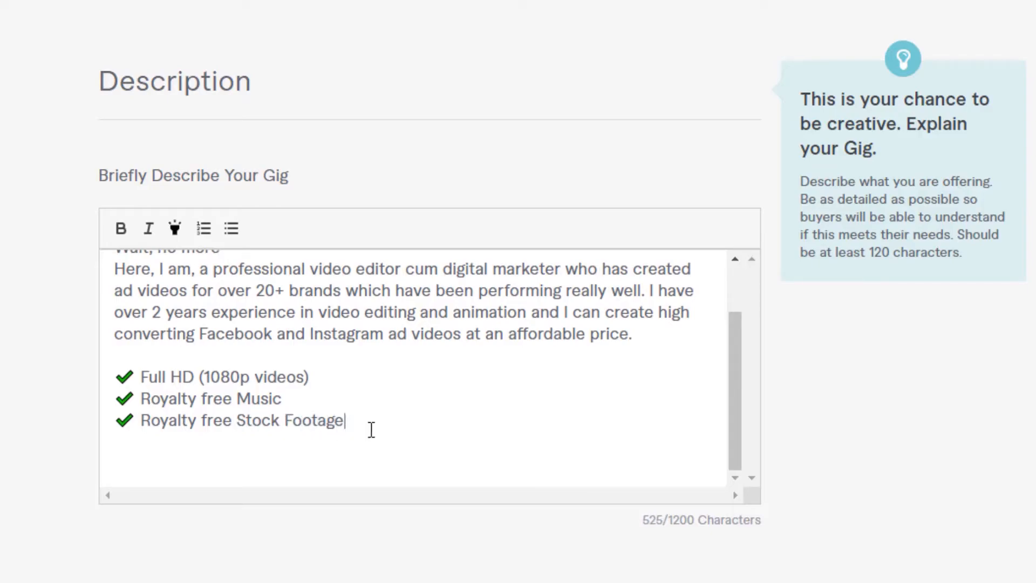
- Duplicate the "Royalty free Stock Footage" line with its check mark onto a fourth line below
drag(370, 427, 115, 426)
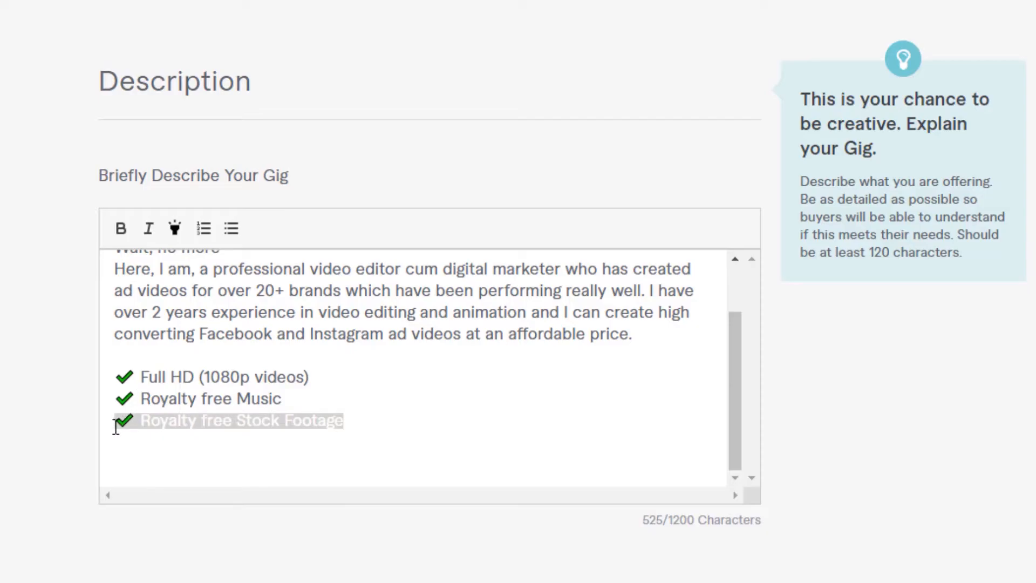
click(195, 450)
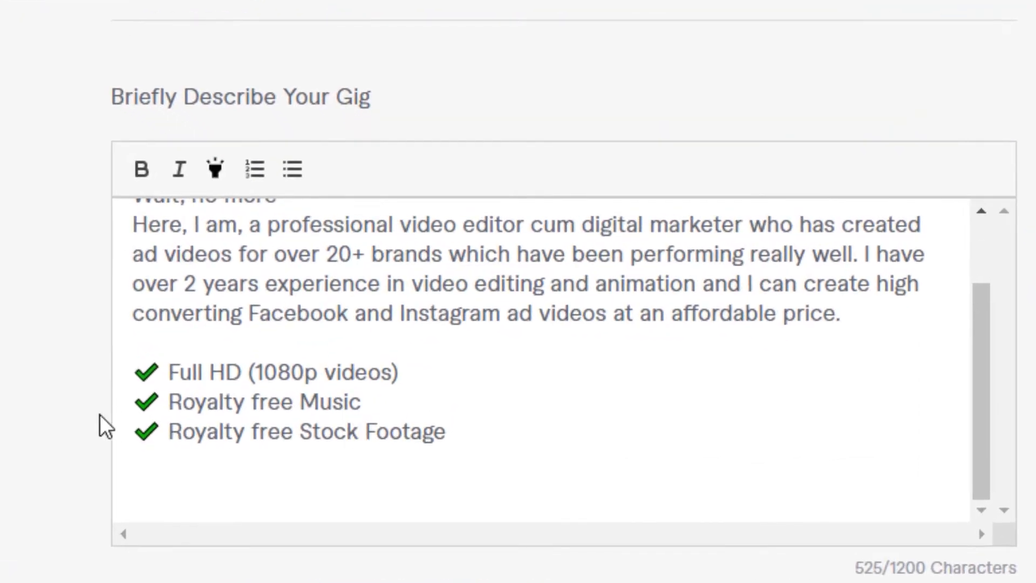
drag(135, 437, 499, 455)
key(ctrl+c)
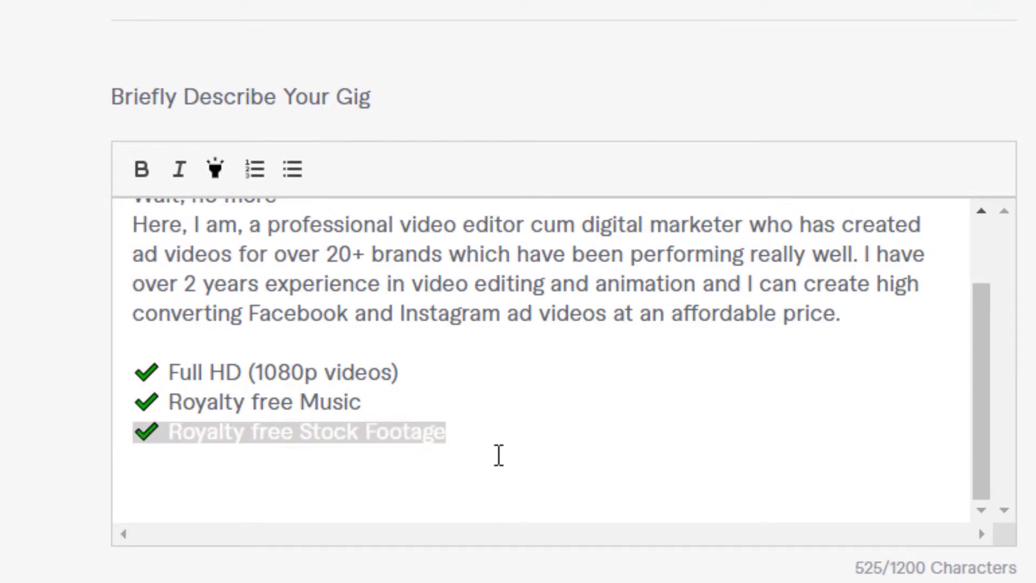
click(499, 455)
key(ctrl+v)
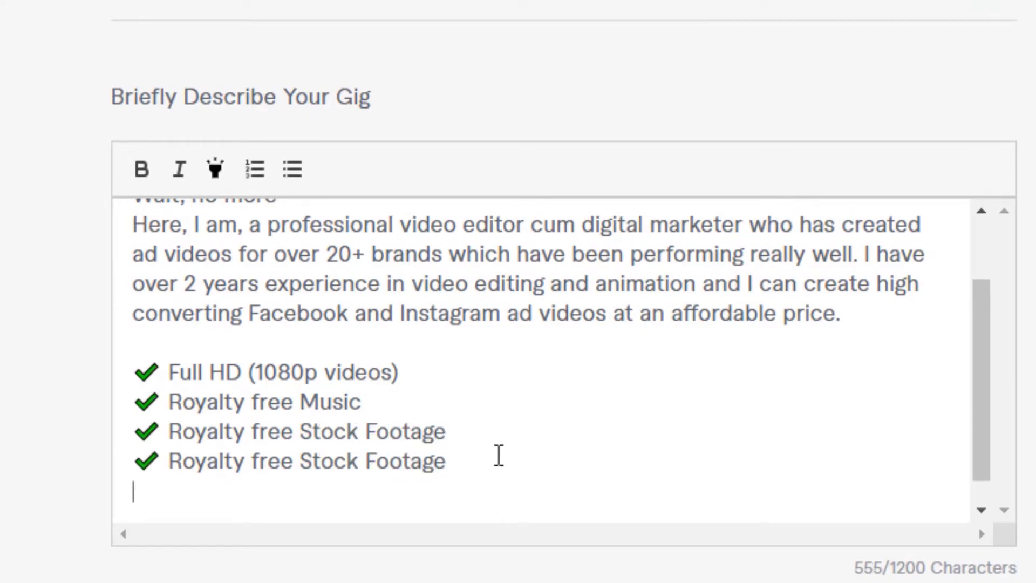
- Delete the text of the duplicated fourth line, keeping only its check mark
key(BackSpace)
key(BackSpace)
key(BackSpace)
key(BackSpace)
key(BackSpace)
key(BackSpace)
key(BackSpace)
key(BackSpace)
key(BackSpace)
key(BackSpace)
key(BackSpace)
key(BackSpace)
key(BackSpace)
key(BackSpace)
key(BackSpace)
key(BackSpace)
key(BackSpace)
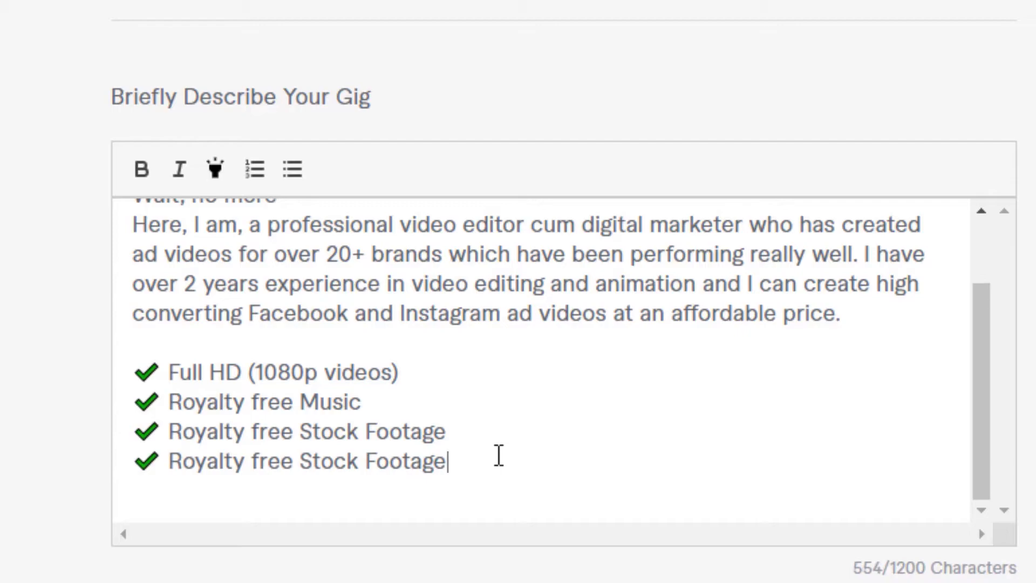
key(BackSpace)
key(BackSpace)
key(BackSpace)
key(BackSpace)
key(BackSpace)
key(BackSpace)
key(BackSpace)
key(BackSpace)
key(BackSpace)
key(BackSpace)
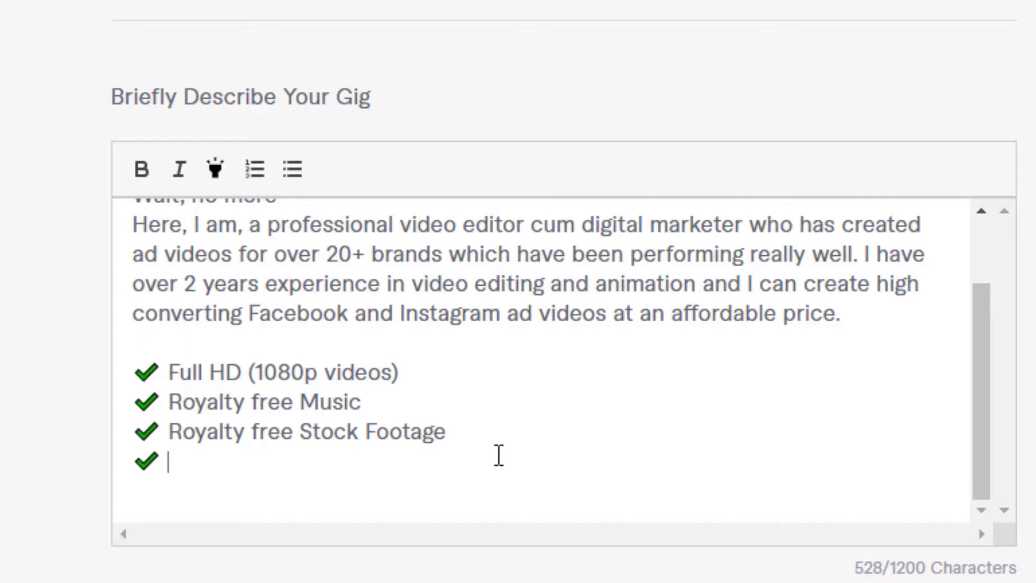
- Write "Male/Female Voiceover" after the fourth check mark
text(Male)
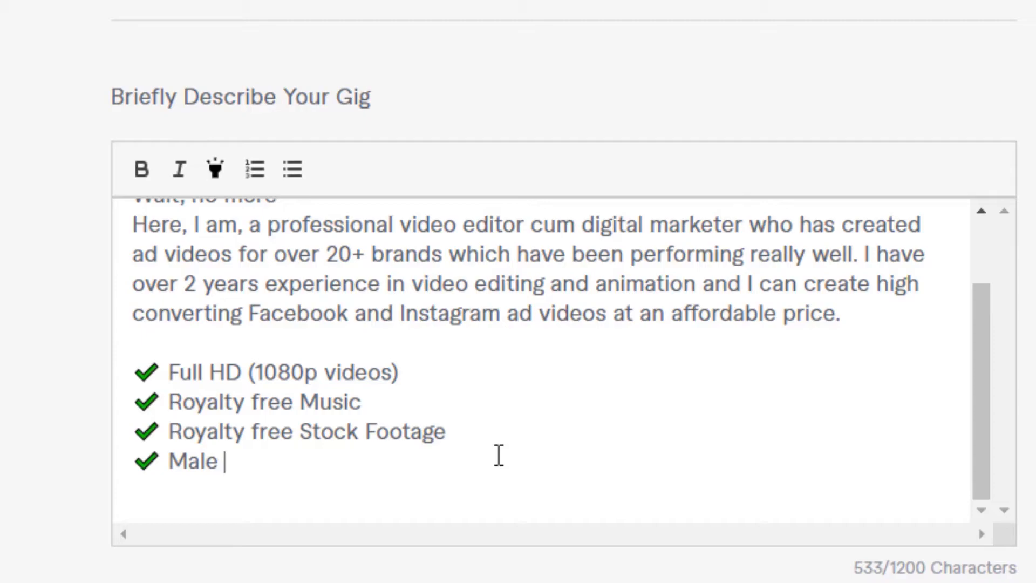
key(BackSpace)
text(/Fr)
key(BackSpace)
text(emale Vo)
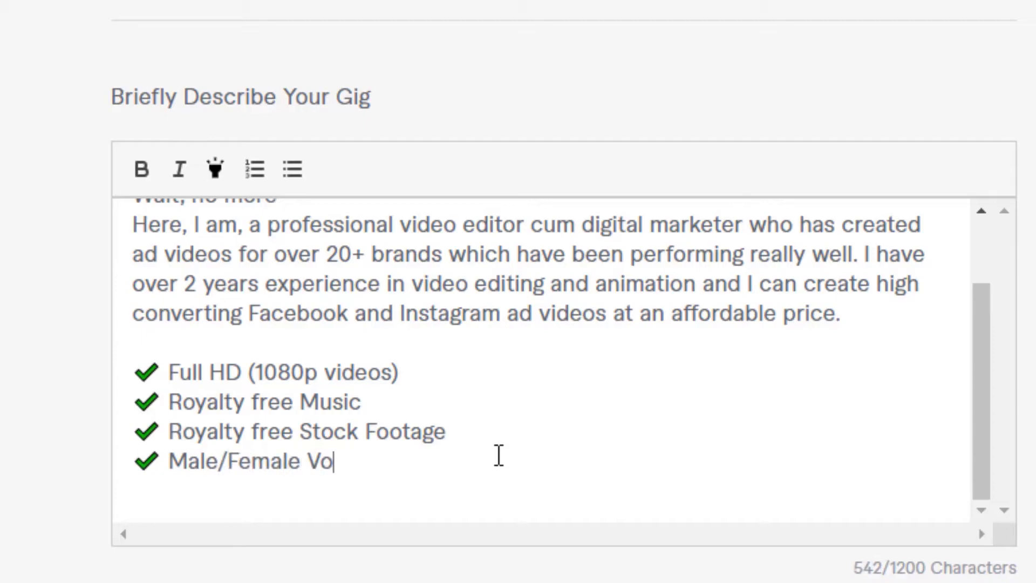
text(iceover )
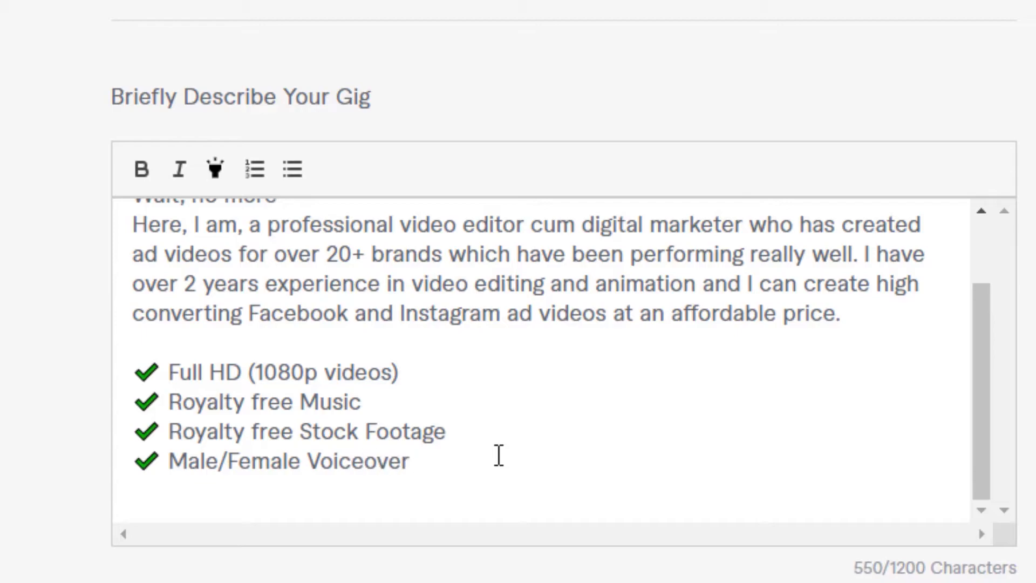
- Append "(only in Standard and Premium Package)" to the voiceover line
text((onm)
key(BackSpace)
text(ly )
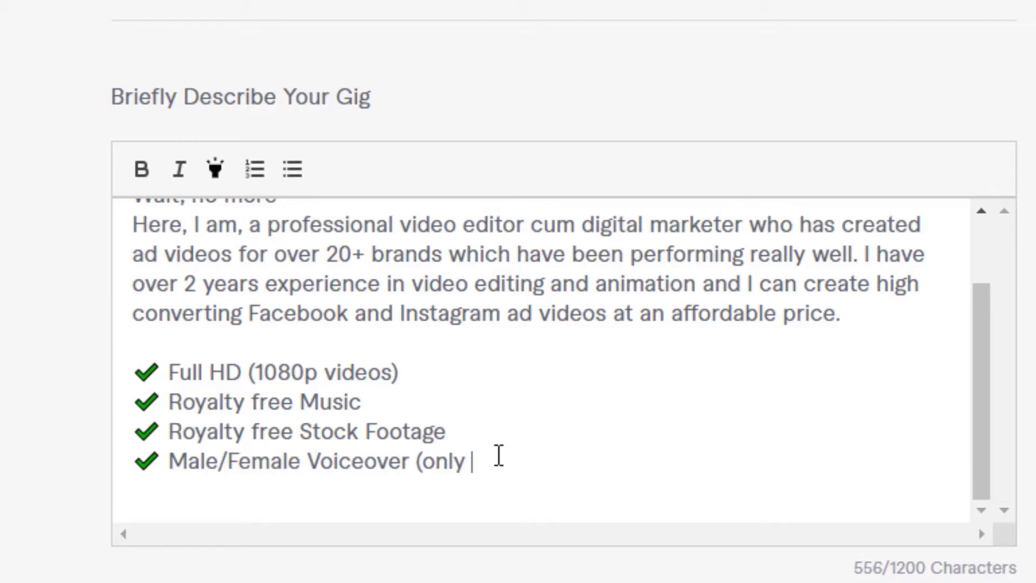
text(in Stan)
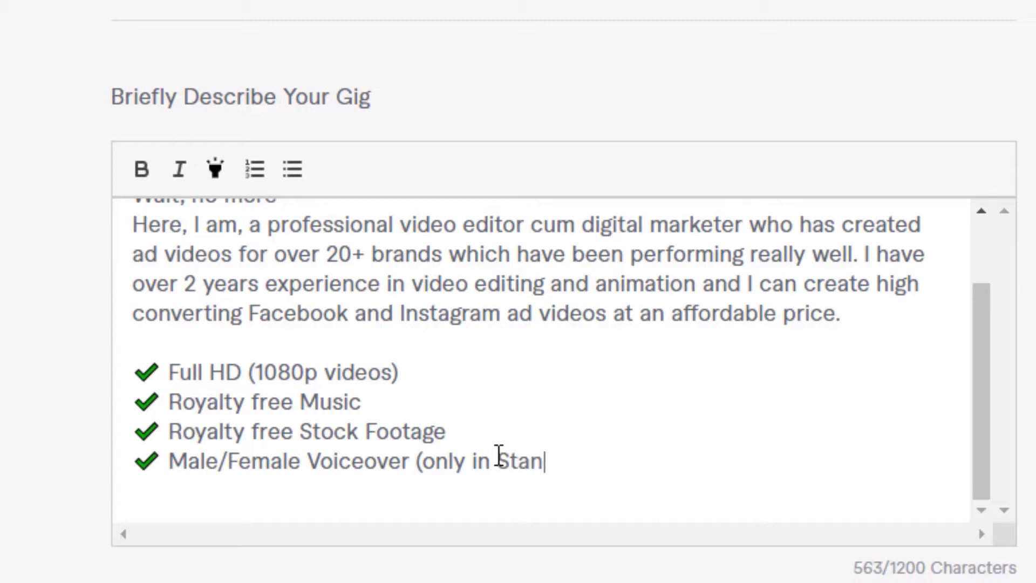
text(dard and Prem)
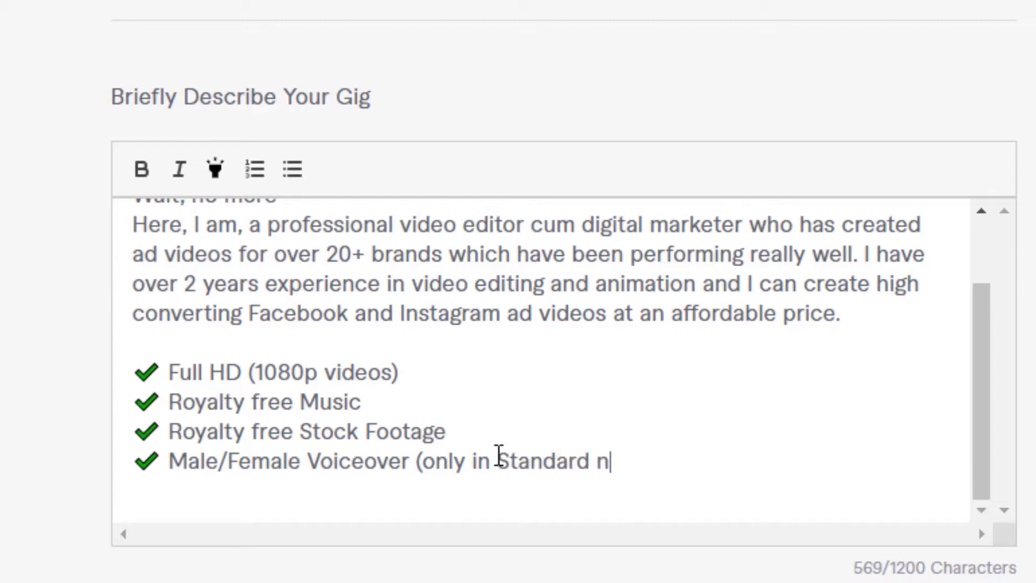
text(iu)
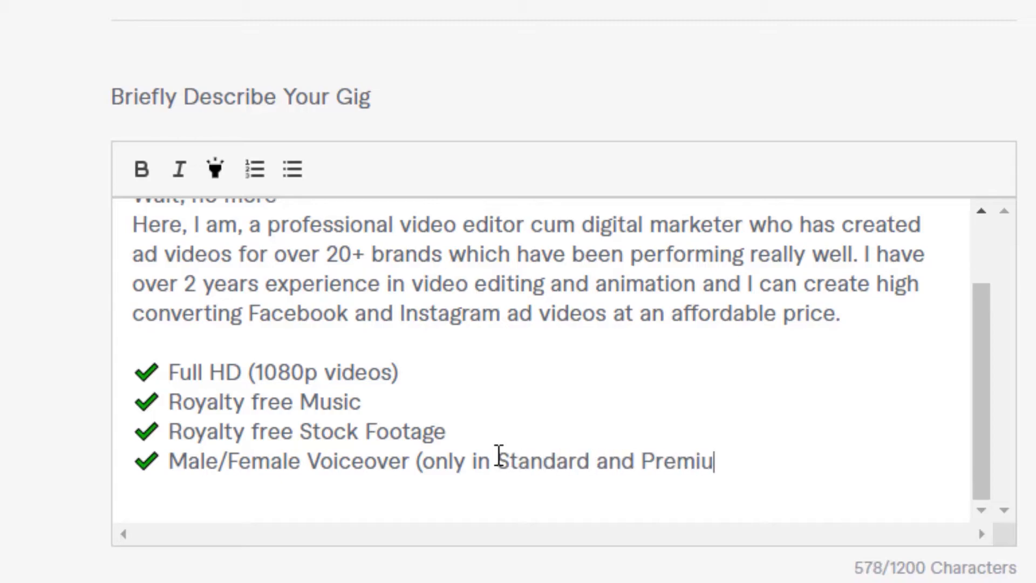
text(m Package)
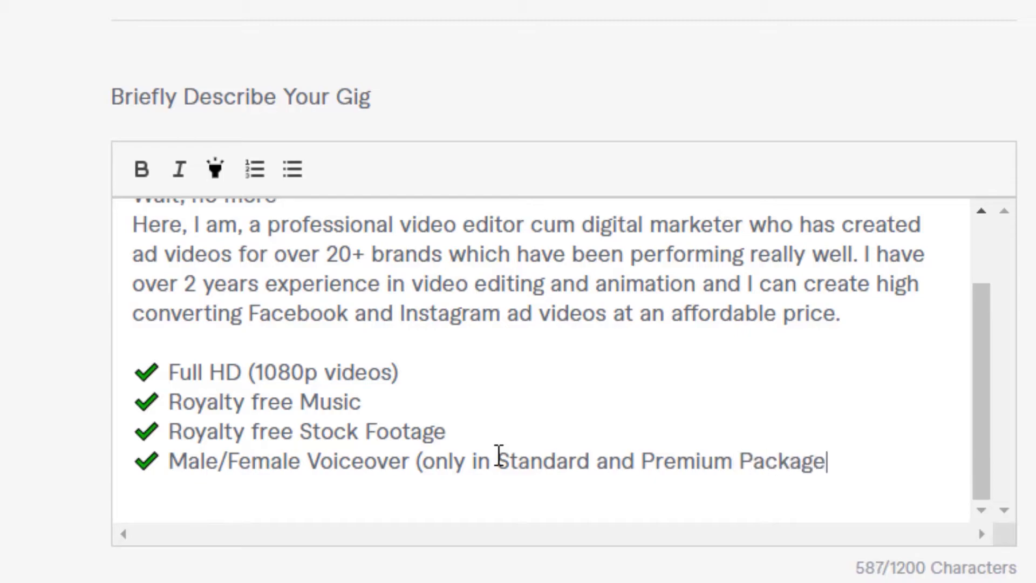
text())
- Add a fifth line with a copied green check mark reading "Free Commercial License"
key(Return)
click(139, 464)
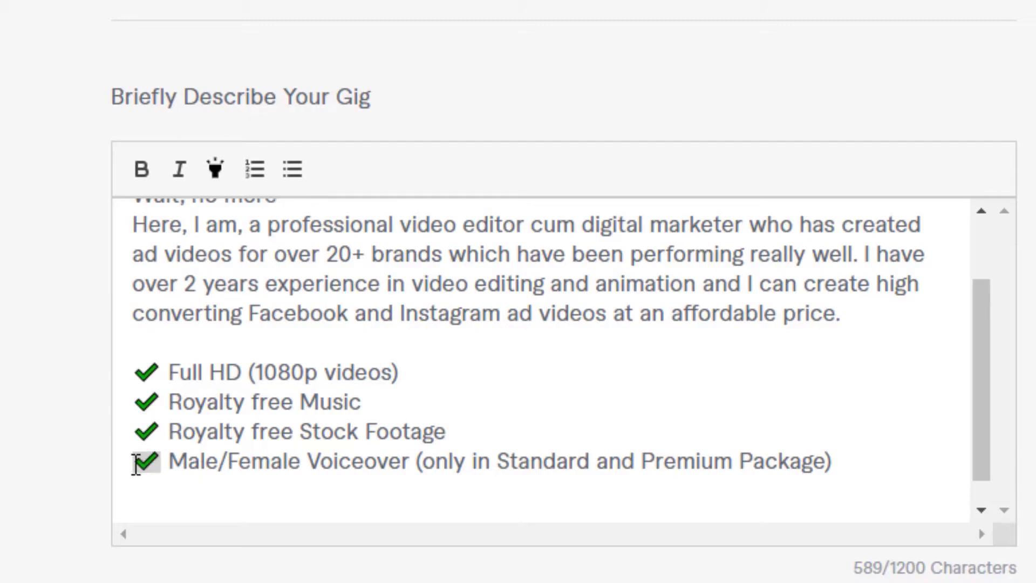
key(ctrl+c)
click(146, 499)
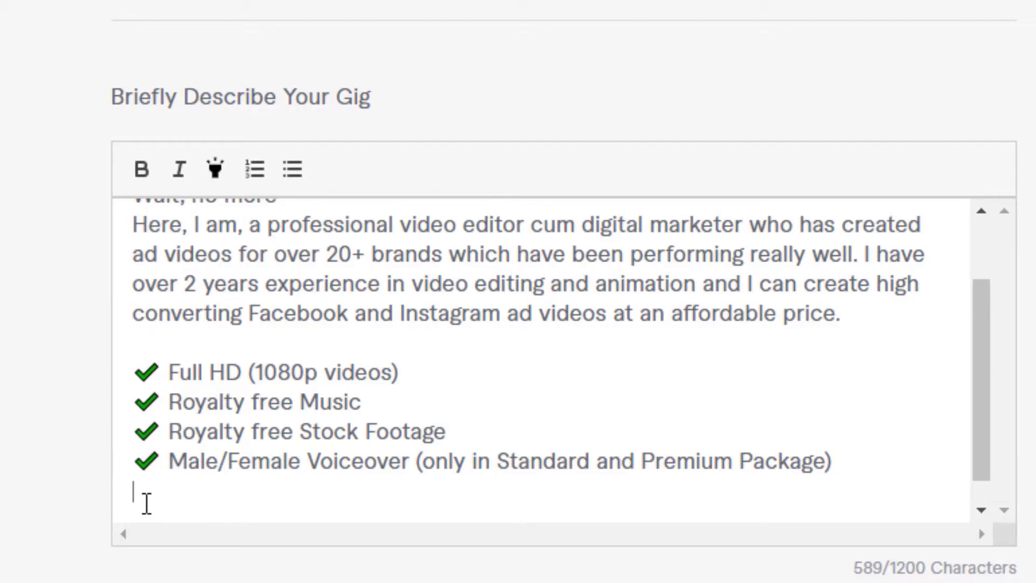
key(ctrl+v)
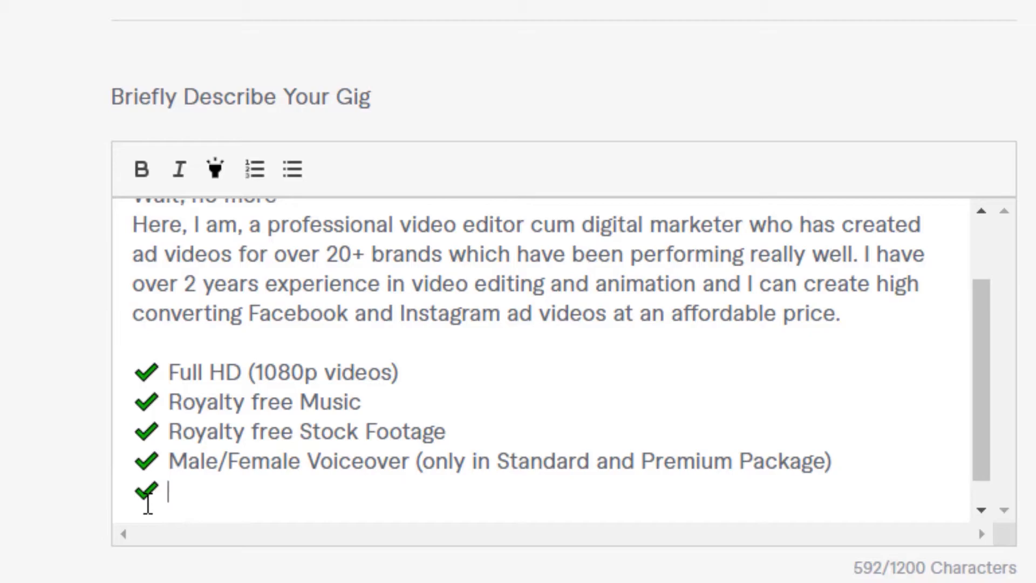
text(Free C)
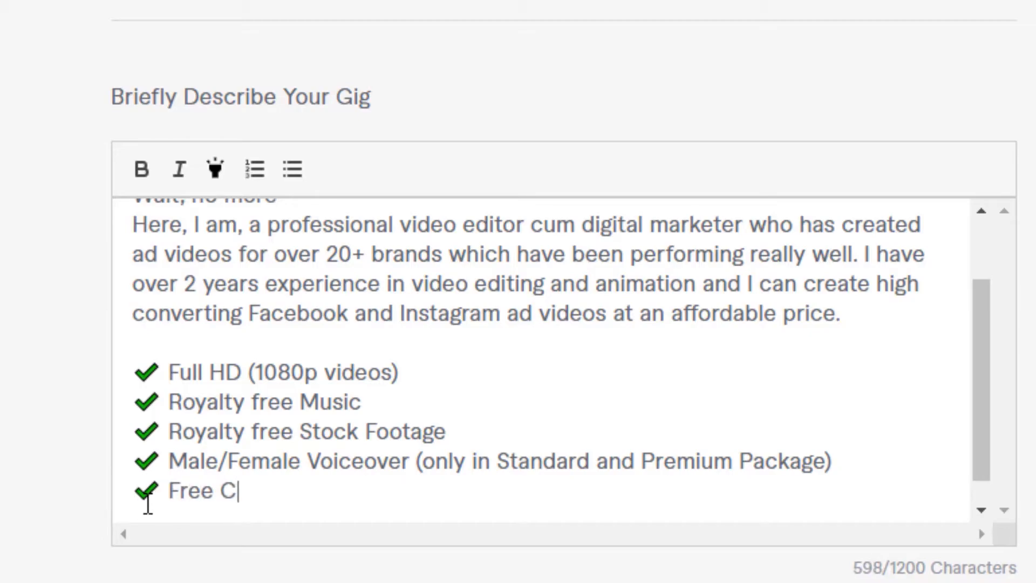
text(ommercial License)
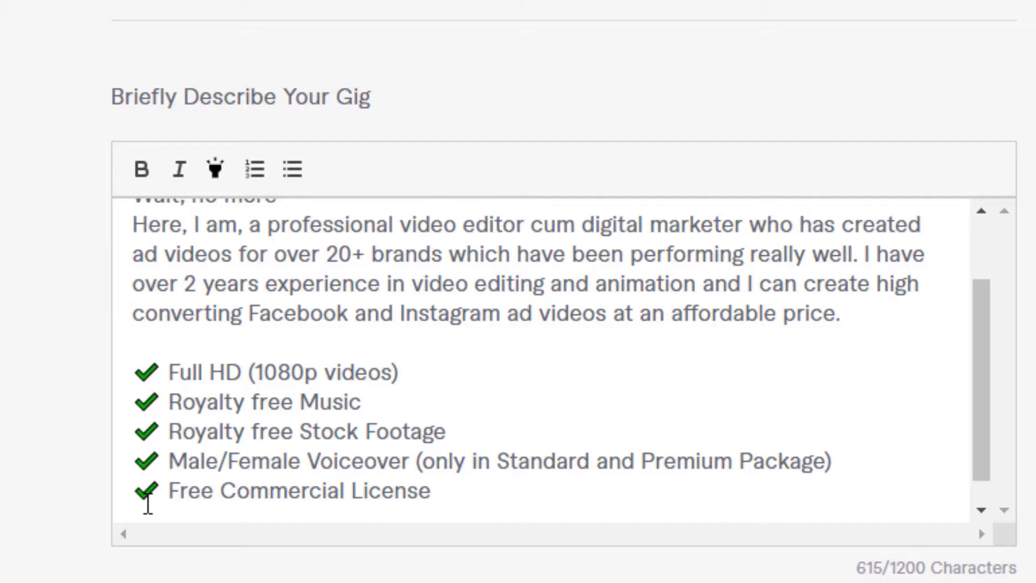
- Add a sixth line with a copied green check mark reading "Cool Transitions and Effects"
key(Return)
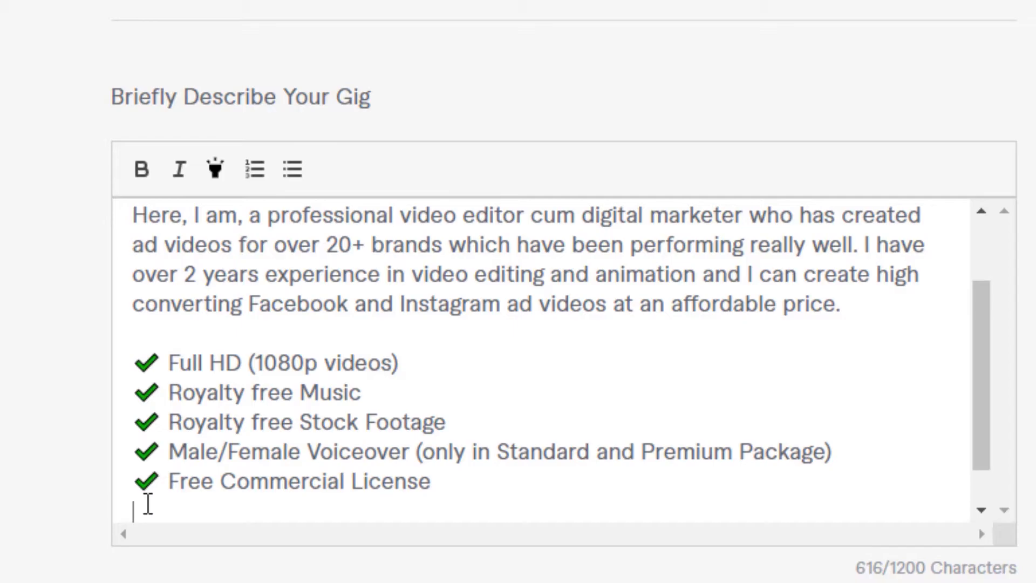
drag(156, 481, 134, 482)
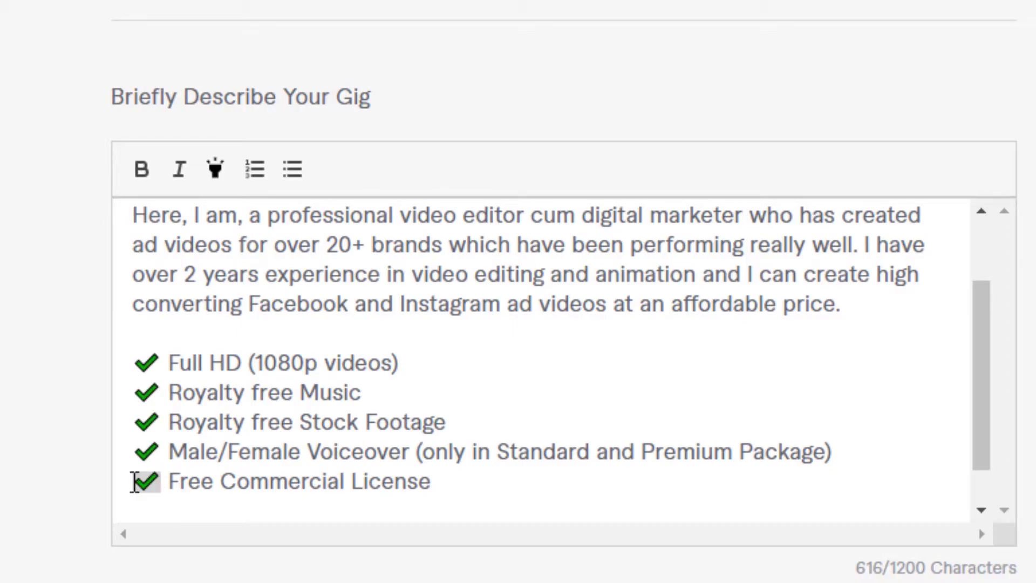
key(ctrl+c)
click(146, 506)
key(ctrl+v)
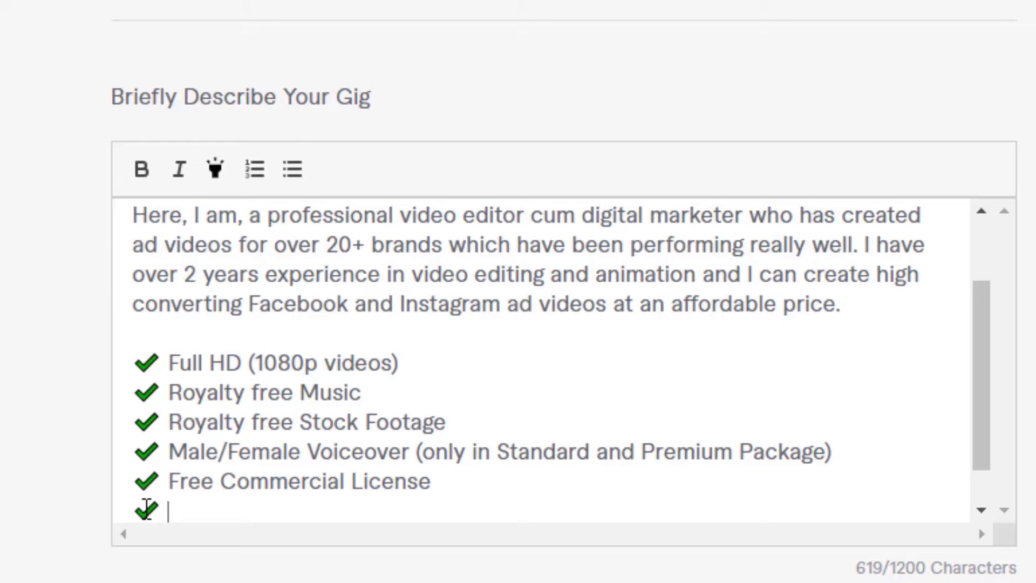
text(Cool )
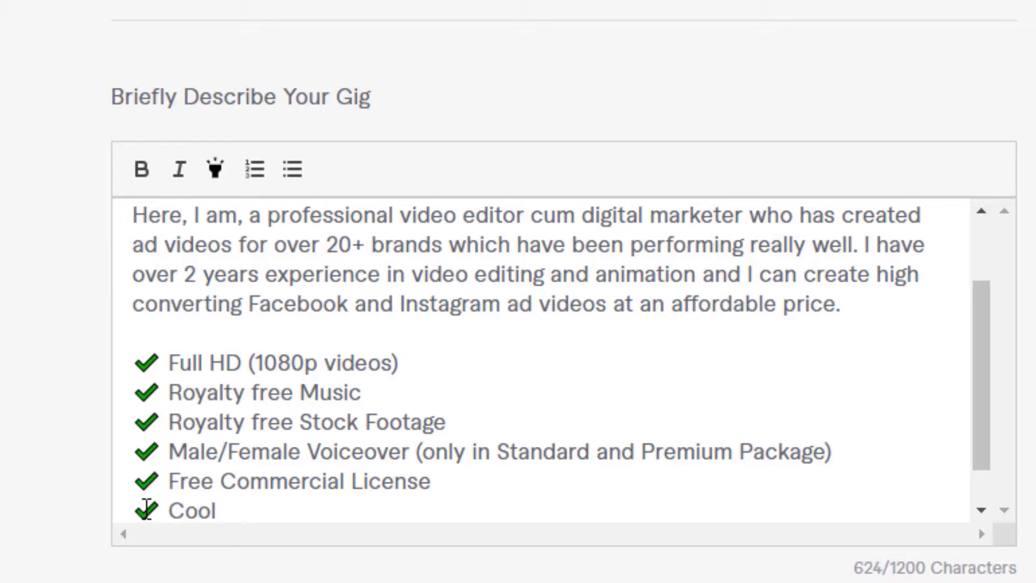
text(Transitions)
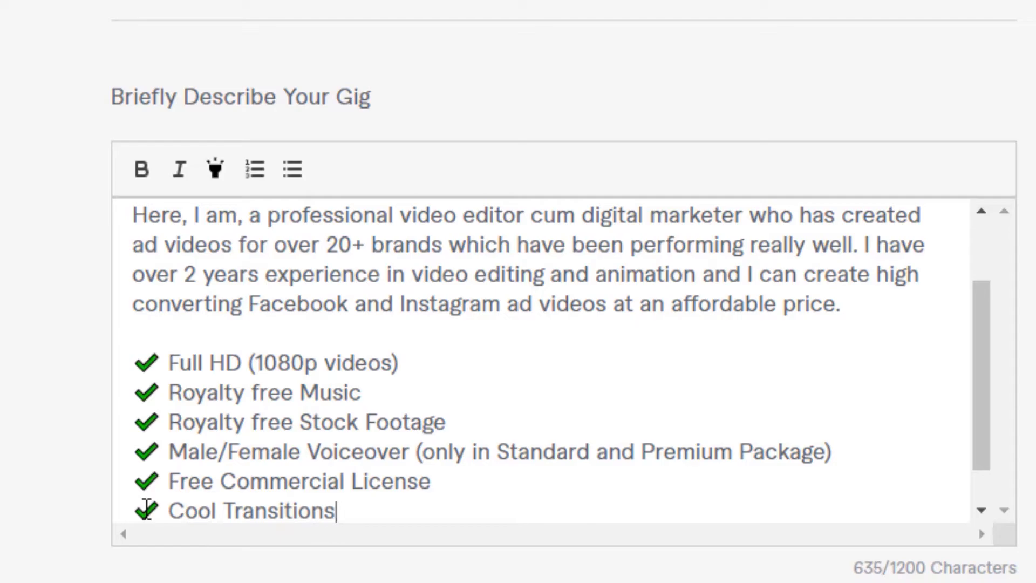
text( and Effect)
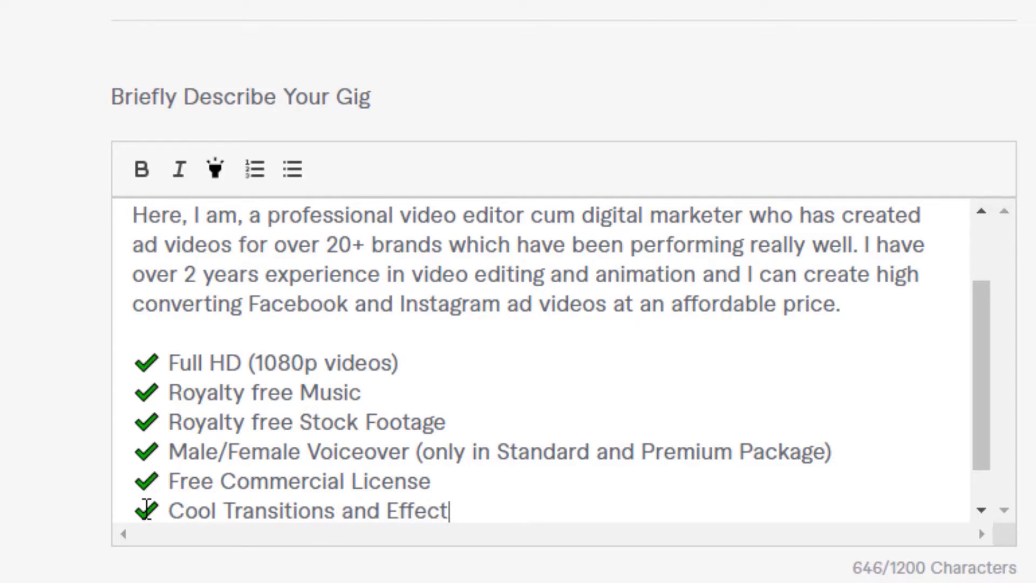
text(s)
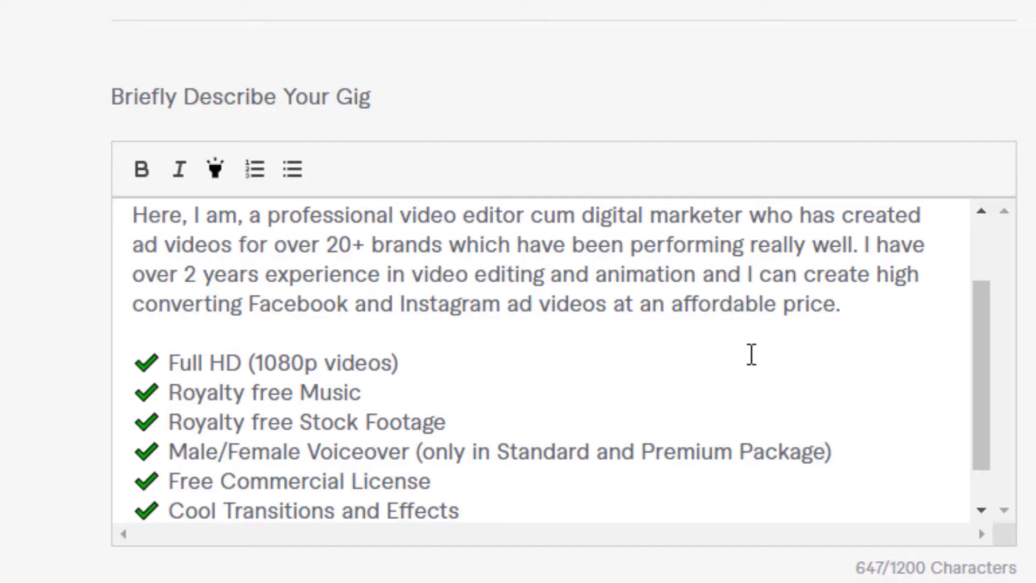
- Insert the heading "What we Offer -:" directly above the check-marked list, keeping a blank line after the introduction
click(882, 304)
key(Return)
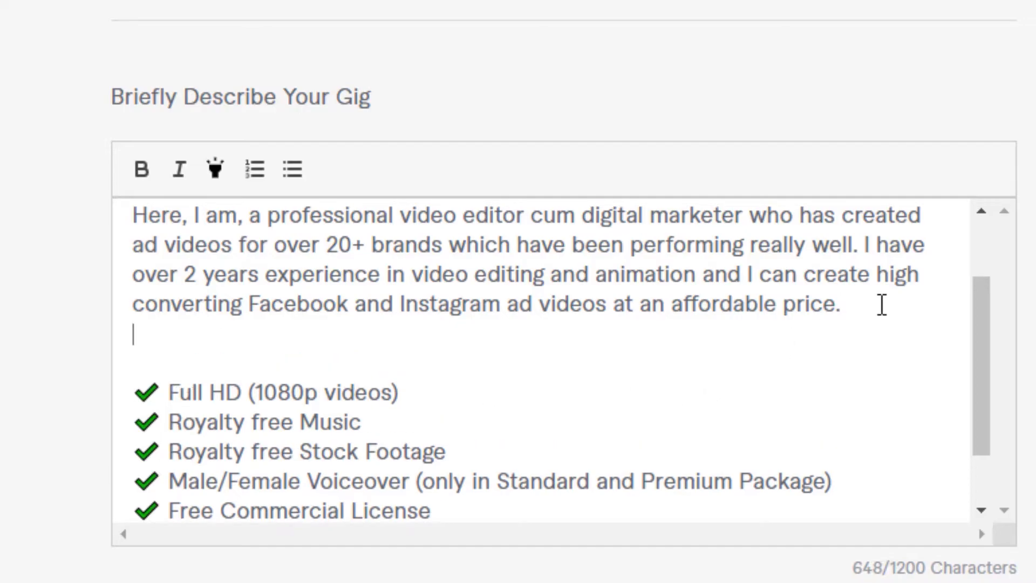
text(Wha)
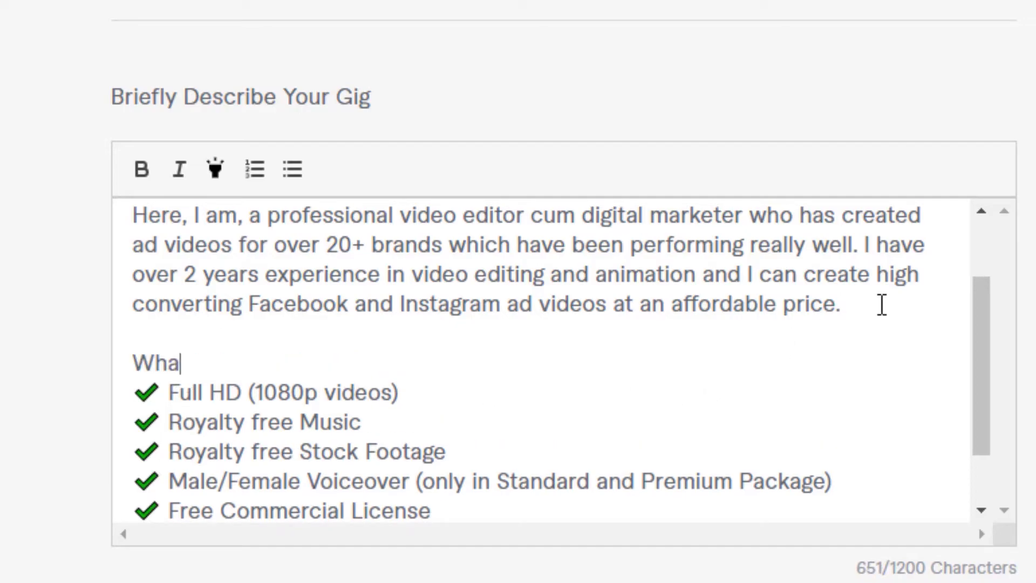
text(t we Of)
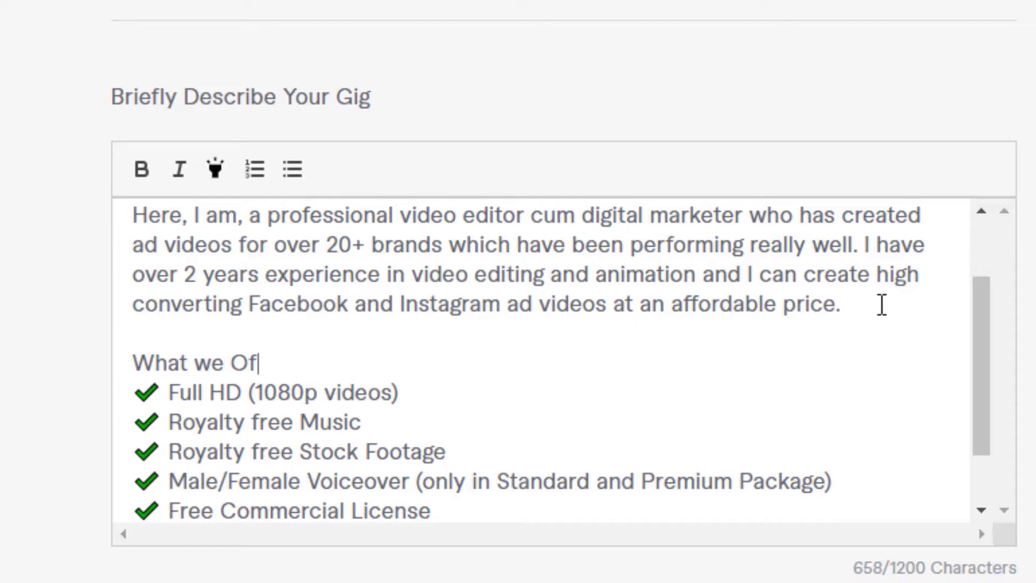
text(fer -:)
- Paste the check-marked list of product images or footage, texts overlay, and logo and website Url below the feature list
scroll(882, 303, up, 3)
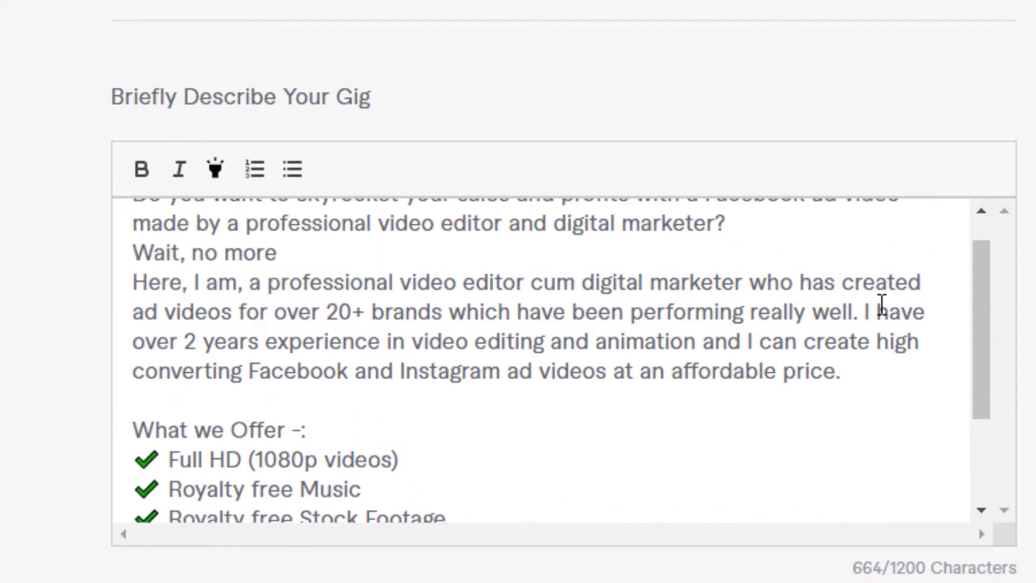
scroll(881, 304, down, 5)
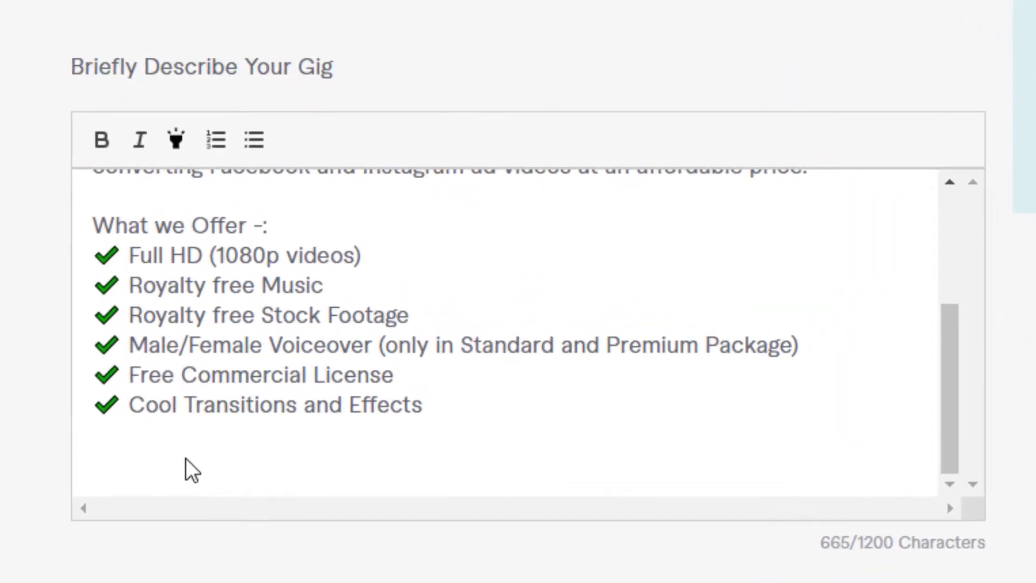
click(309, 338)
key(ctrl+v)
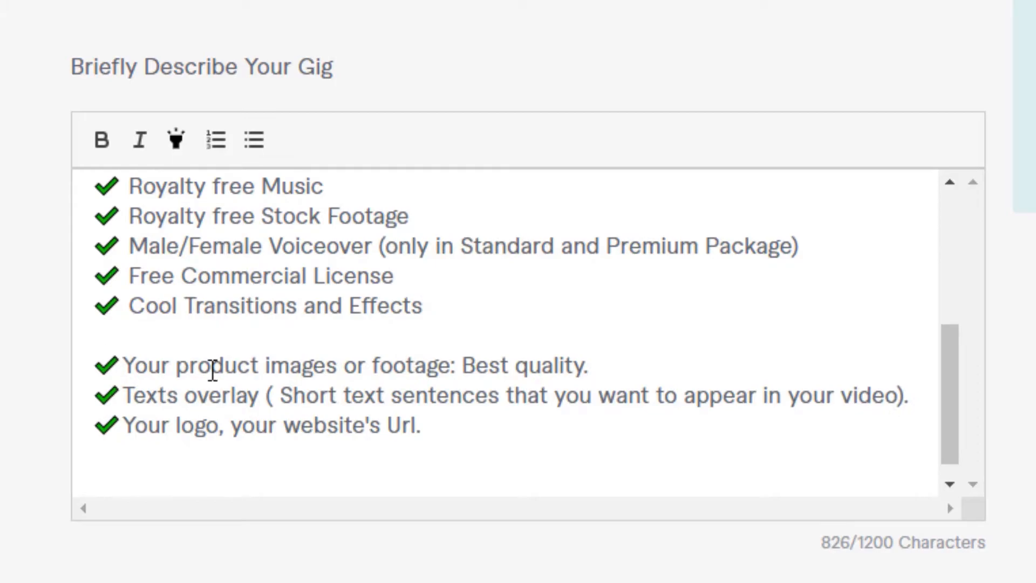
- Add the heading "What we need from you" above the pasted requirements list, separated from the features by a blank line
click(116, 340)
key(Return)
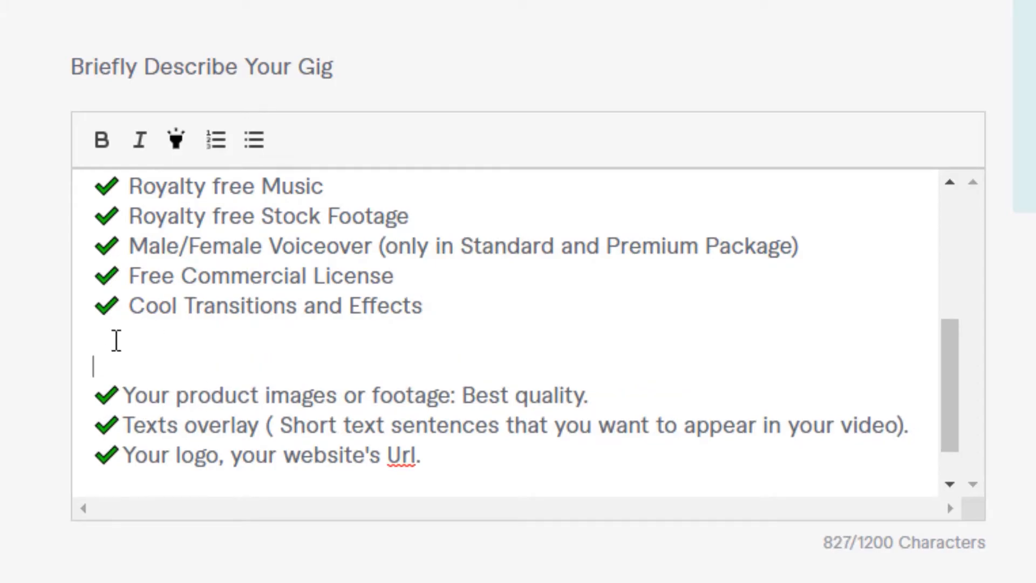
text(What we n)
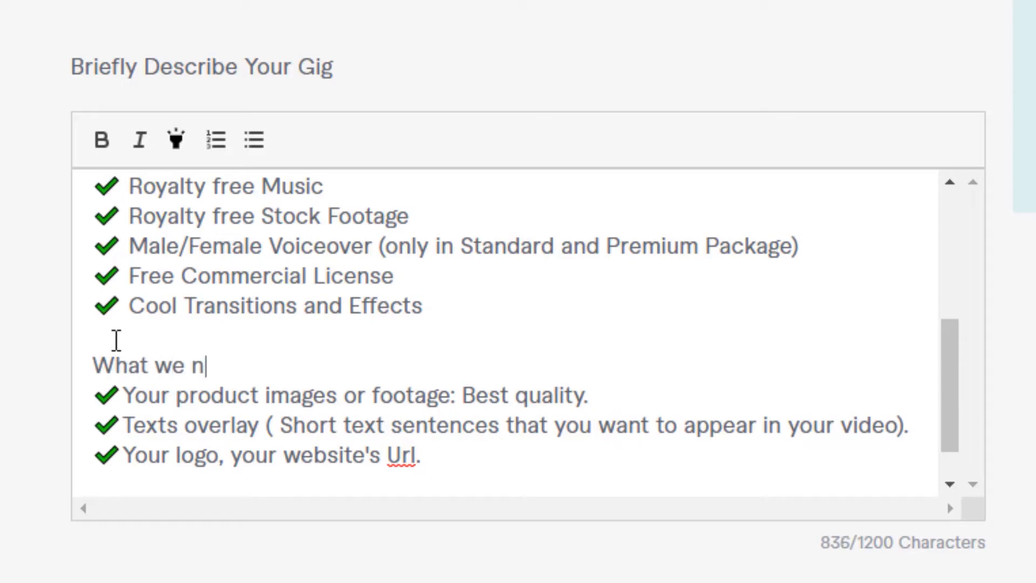
text(eed from you)
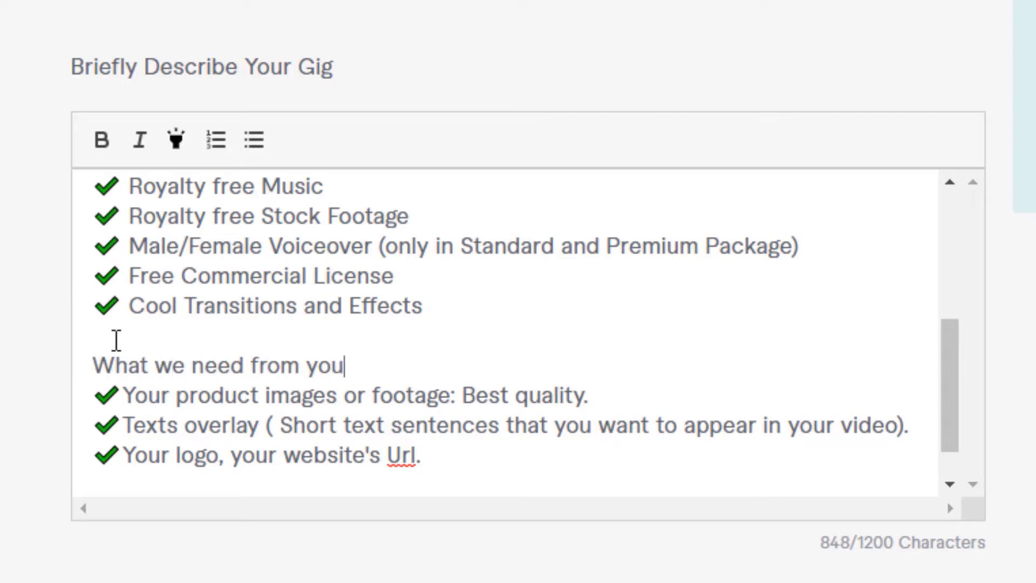
- End the "What we need from you" heading with a question mark and add two line breaks after the requirements list
text(?)
scroll(386, 438, down, 2)
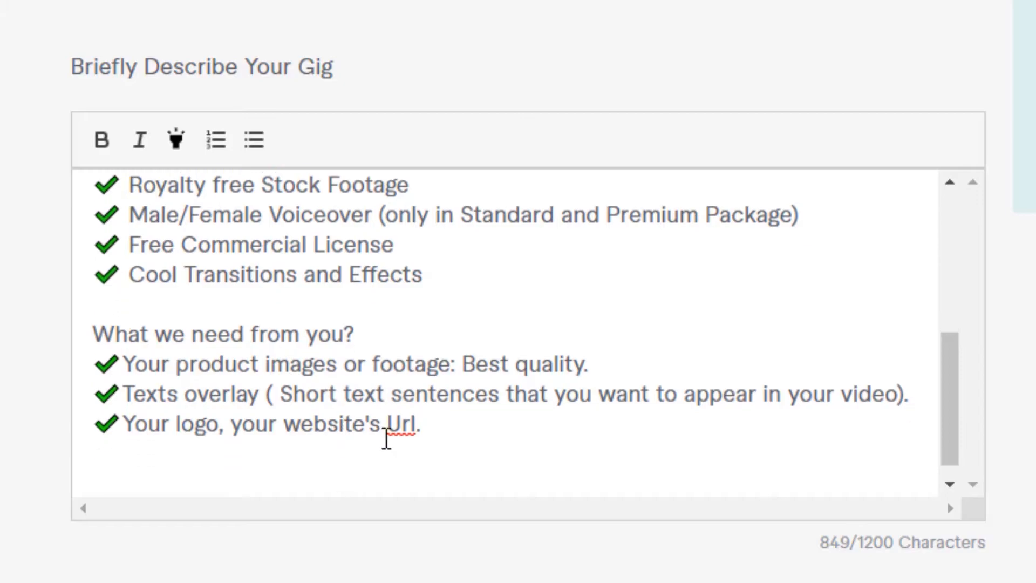
click(458, 410)
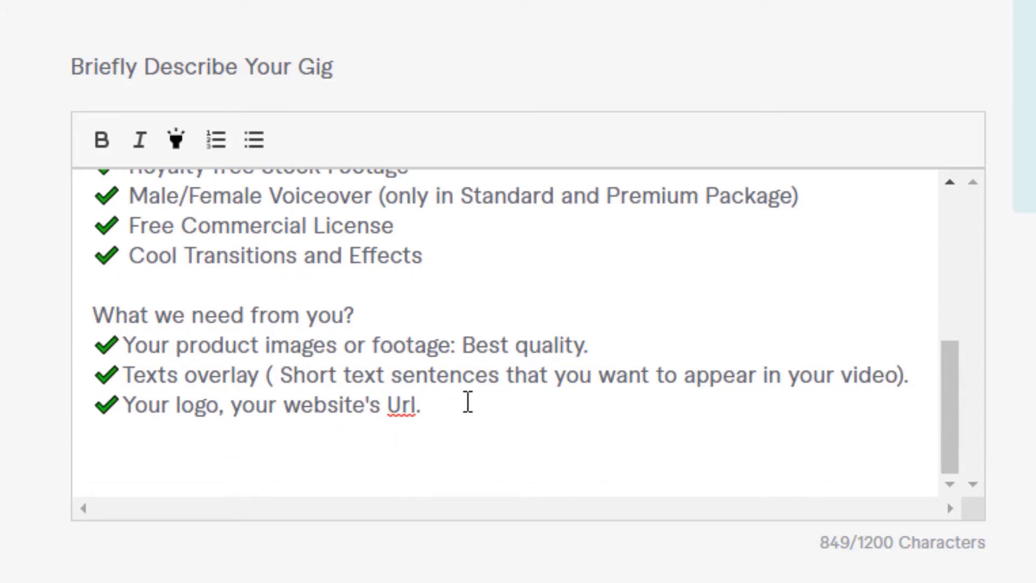
key(Return)
key(Return)
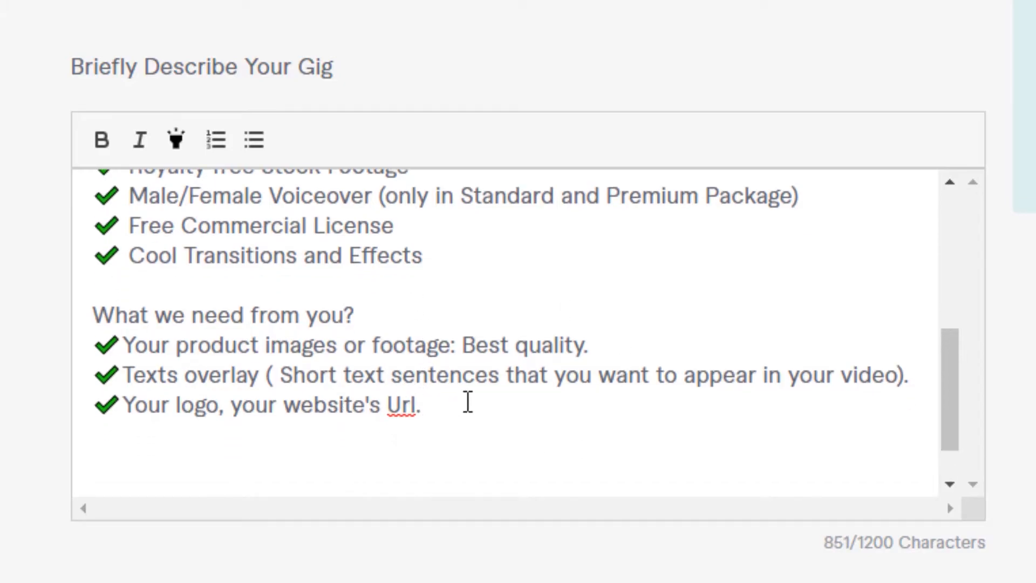
- Correct "Url" to "URL" in the logo and website line of the requirements list
scroll(468, 402, down, 2)
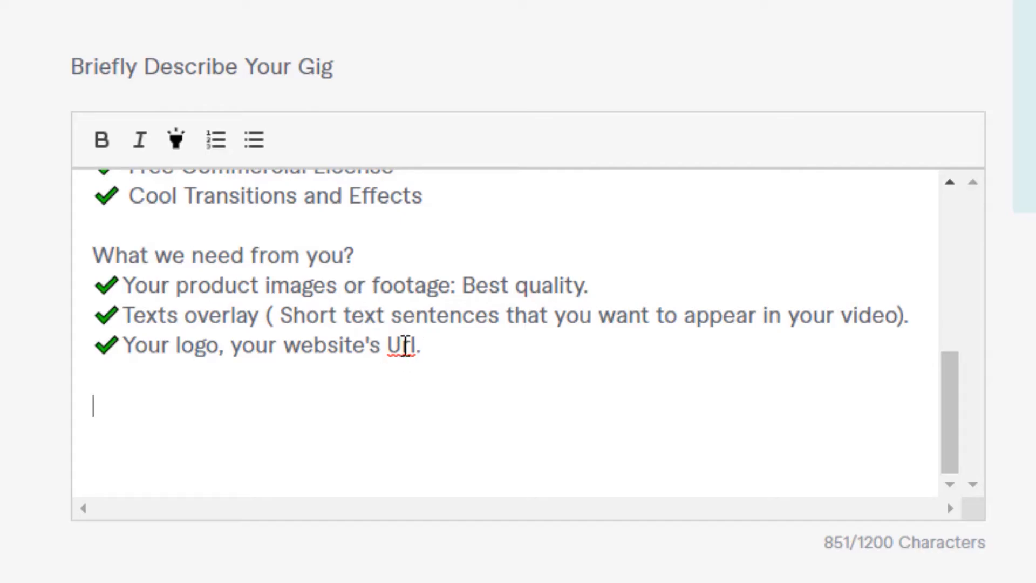
drag(405, 344, 420, 343)
text(RL.)
- Begin a closing paragraph below the requirements list with "Maximise your profits with a High-Converting facebook or instagram ad video"
click(245, 432)
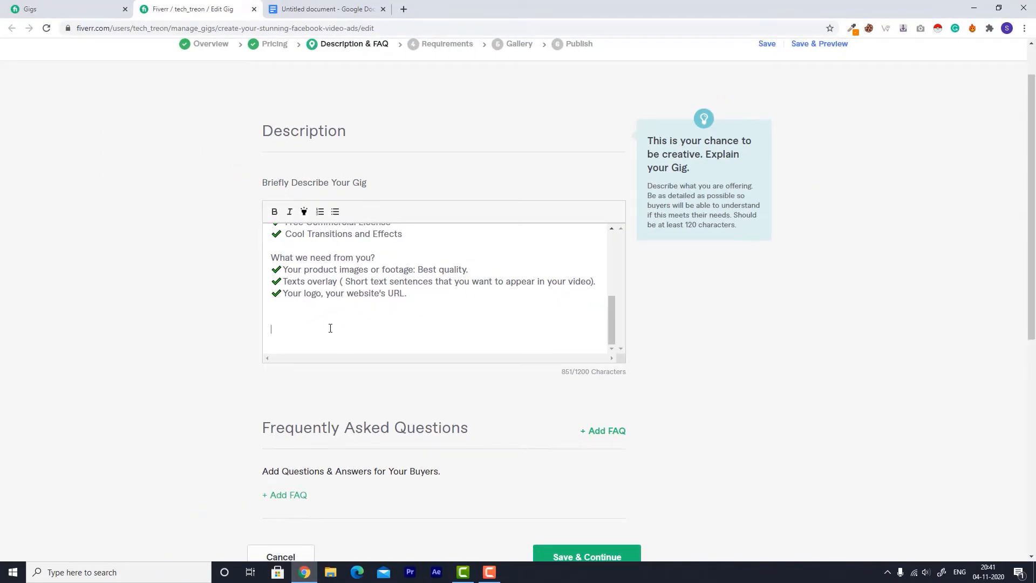
text(Ma)
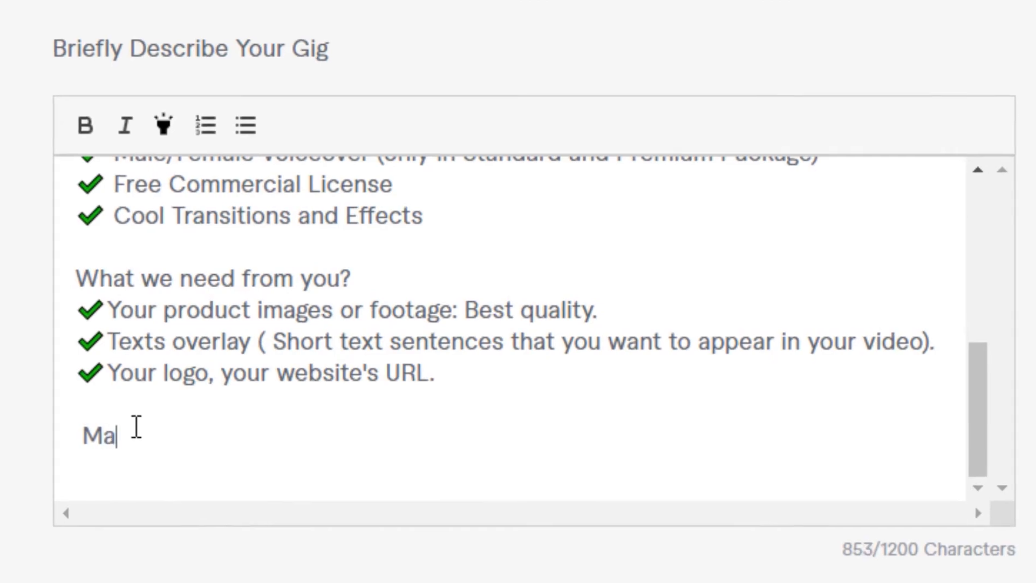
text(xi)
key(BackSpace)
text(imise your )
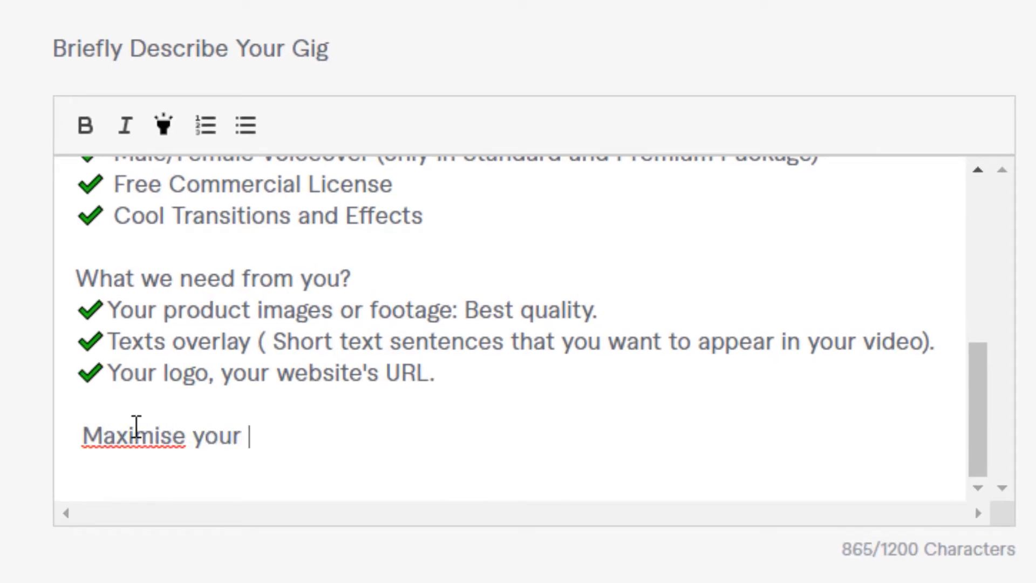
text(profit)
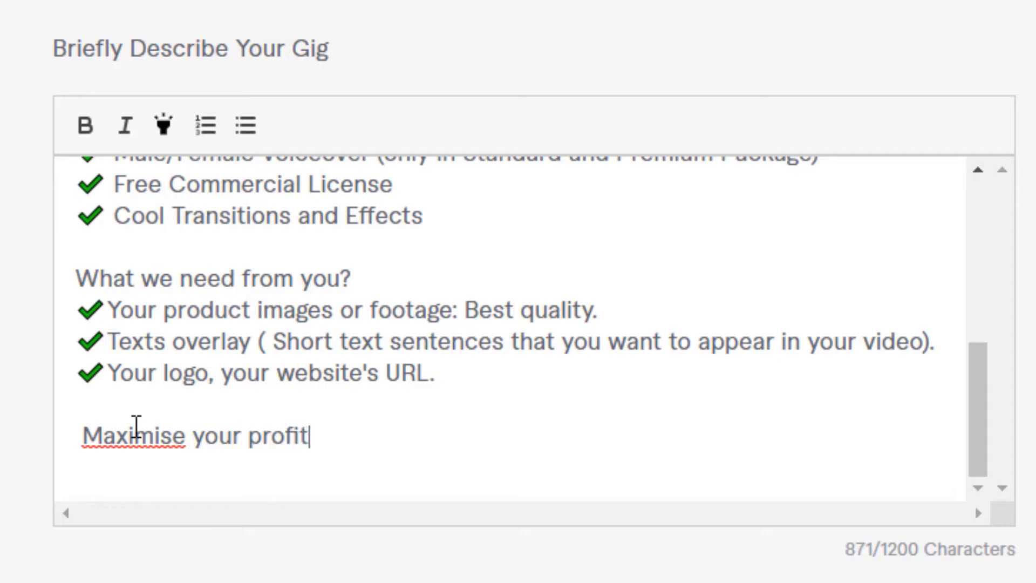
text(s with a )
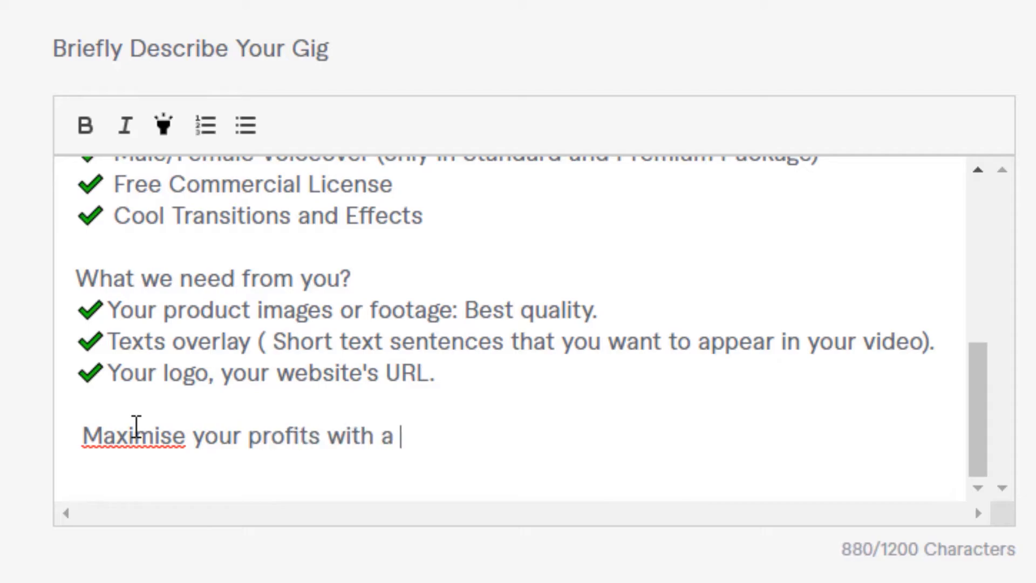
text(High)
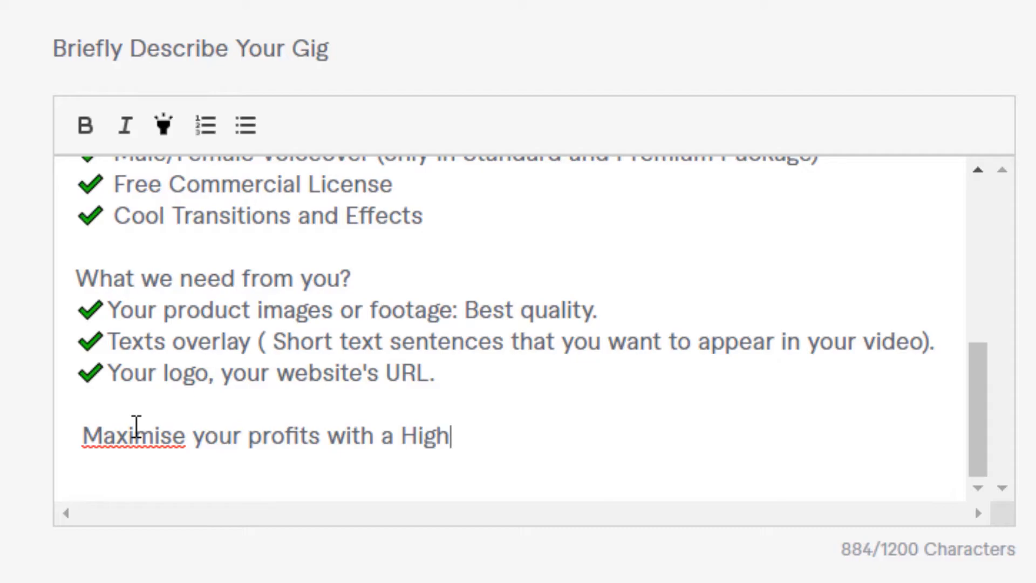
text(-Convet)
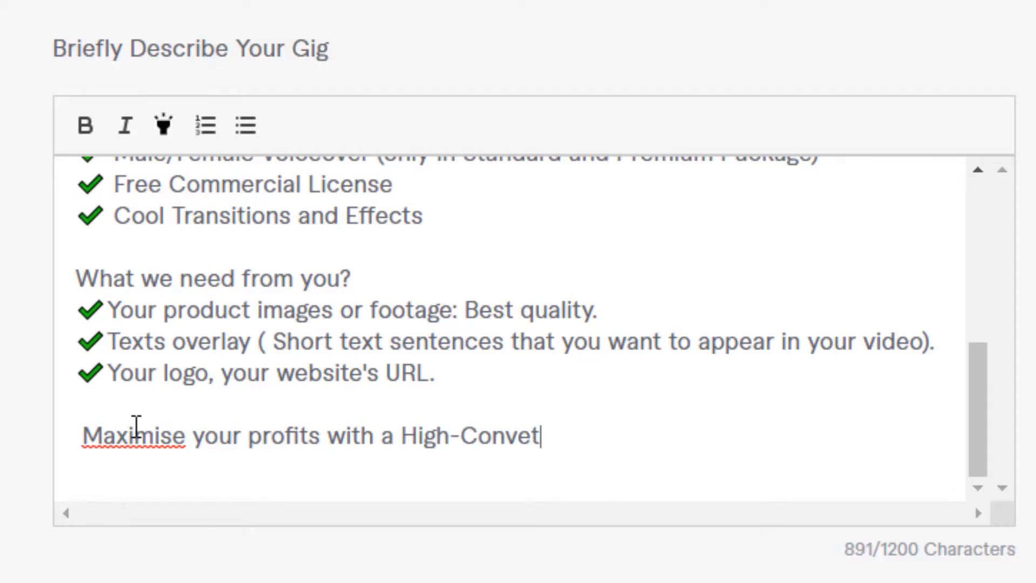
key(BackSpace)
text(rting)
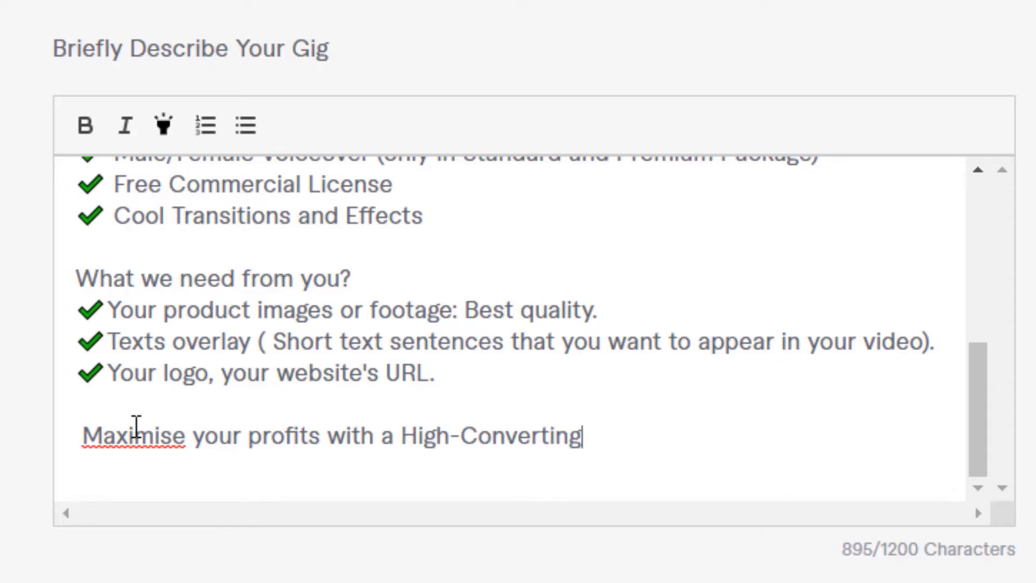
text( facebook or)
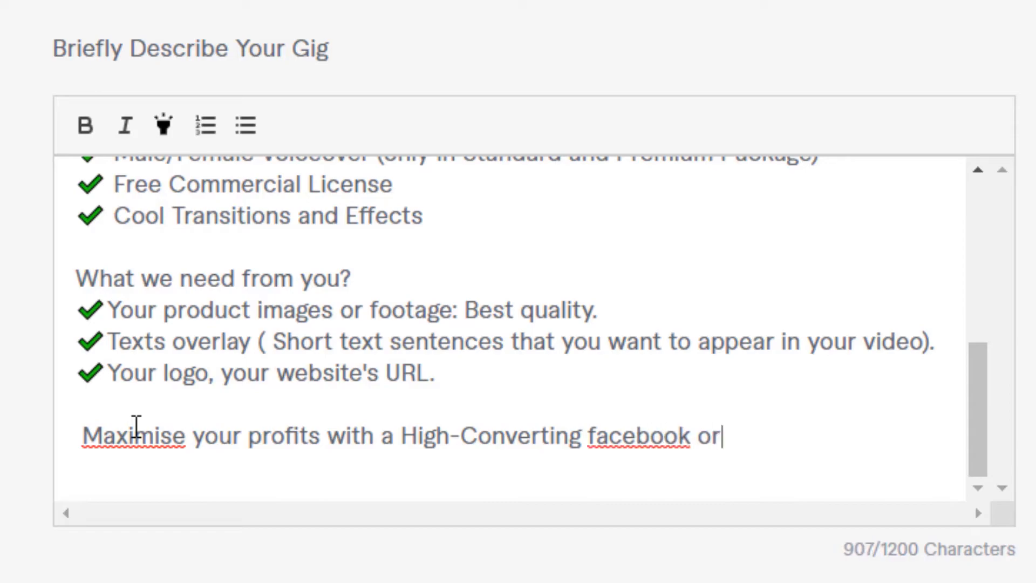
text( instagram )
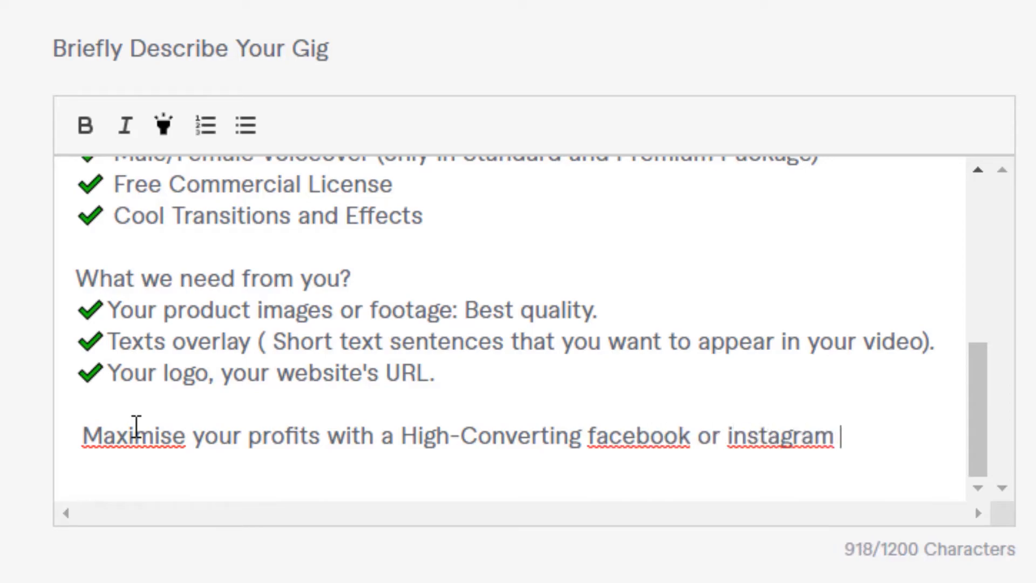
text(ad video )
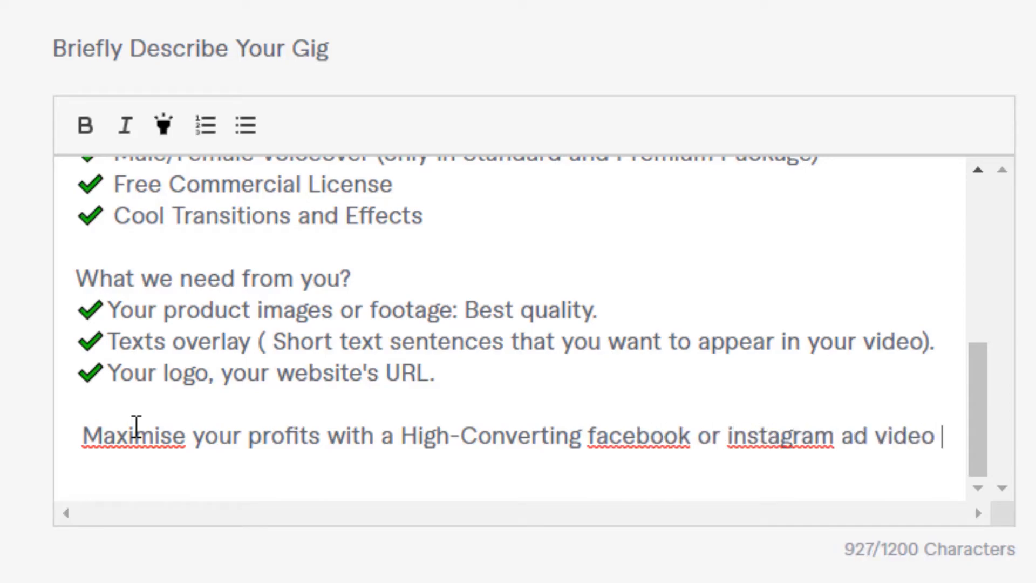
- Complete the closing sentence with "that will attract your customers and help you build your brand"
text(that wi)
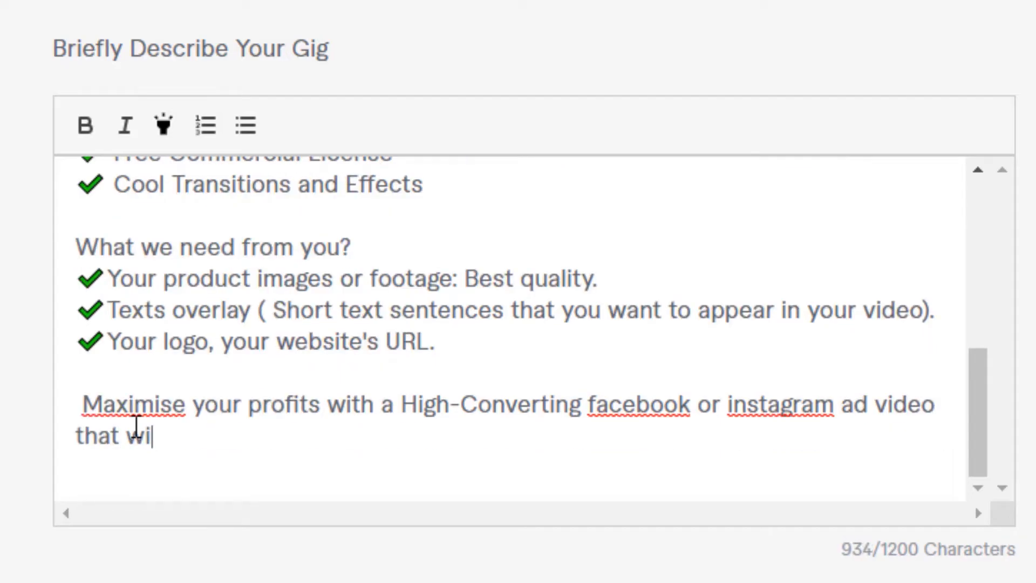
text(ll attrac)
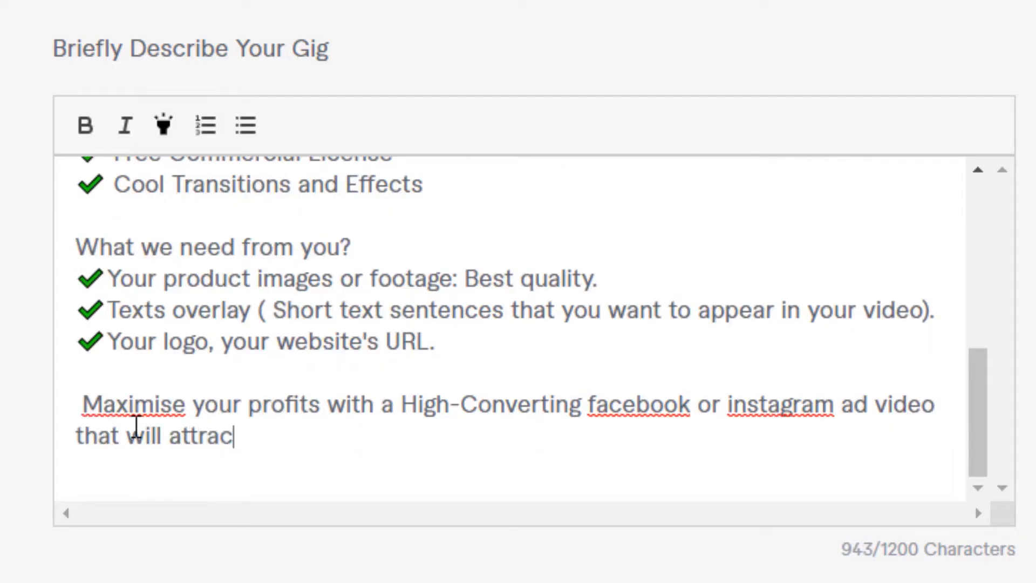
text(t your customers)
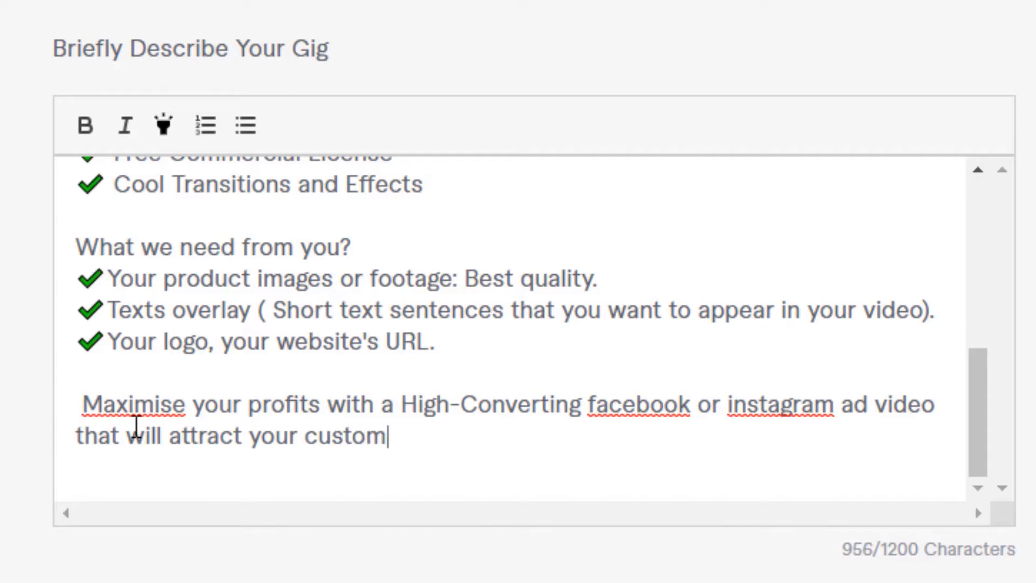
text(and)
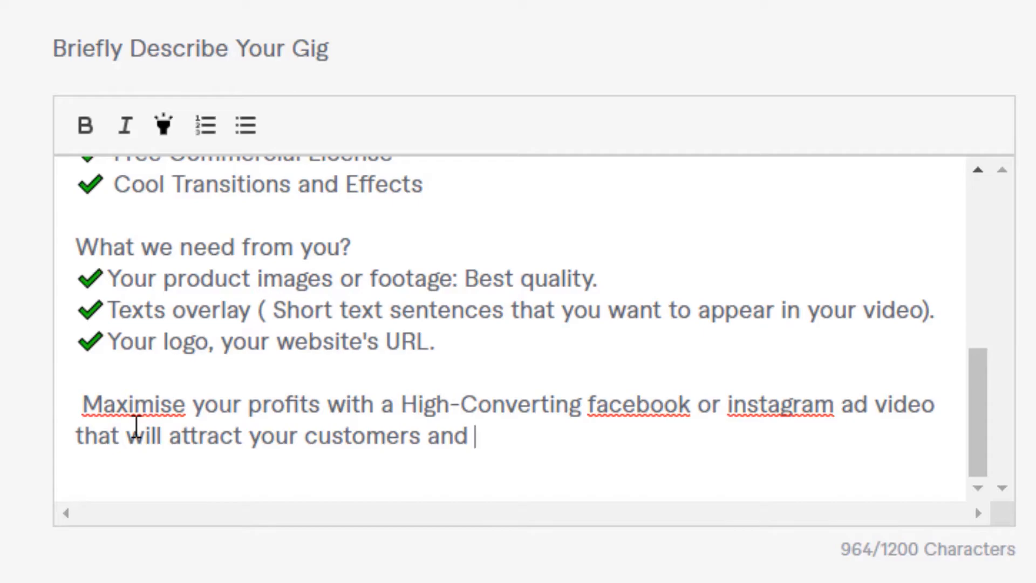
key(BackSpace)
key(BackSpace)
key(BackSpace)
key(BackSpace)
key(BackSpace)
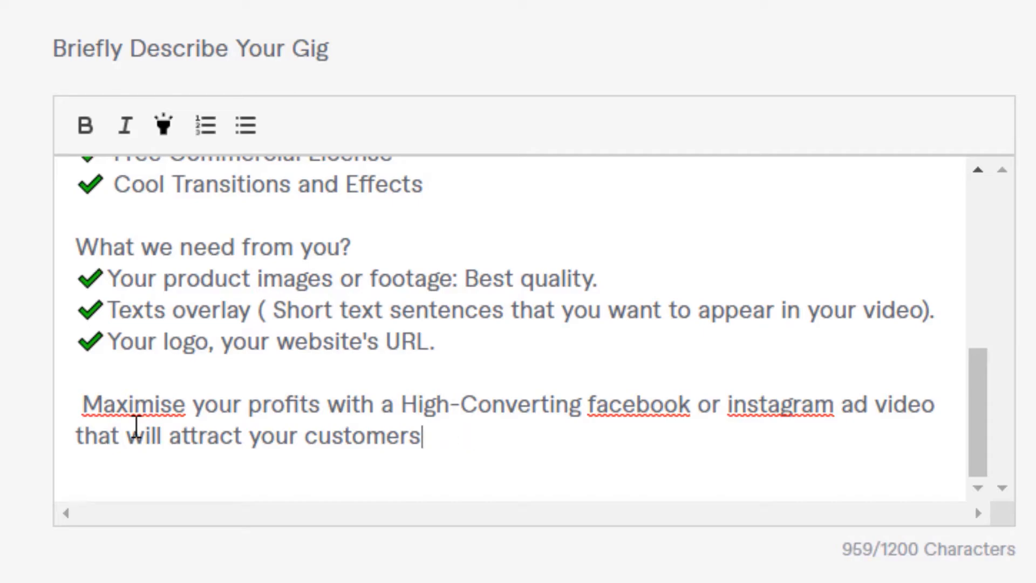
text(and)
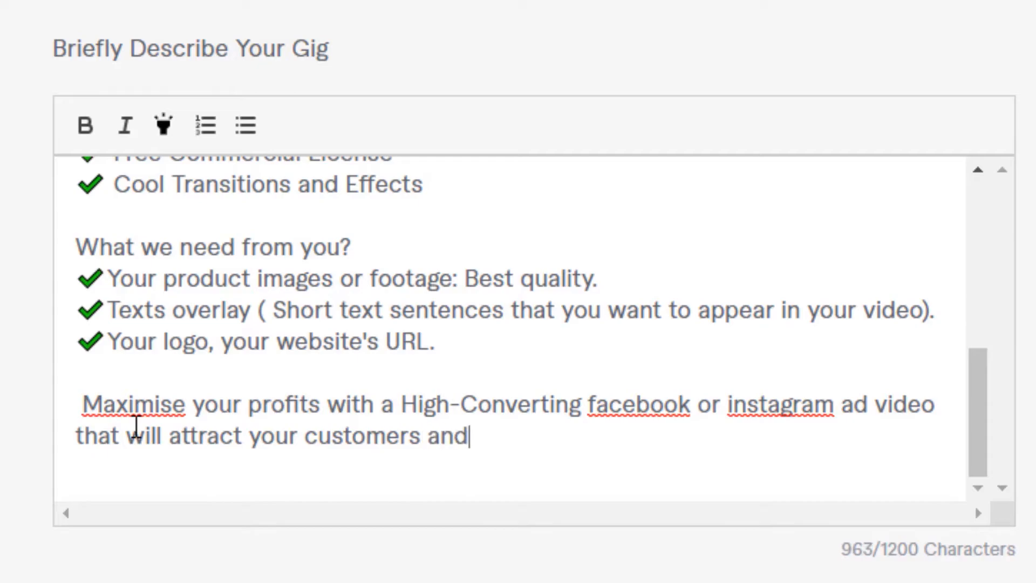
text( help you b)
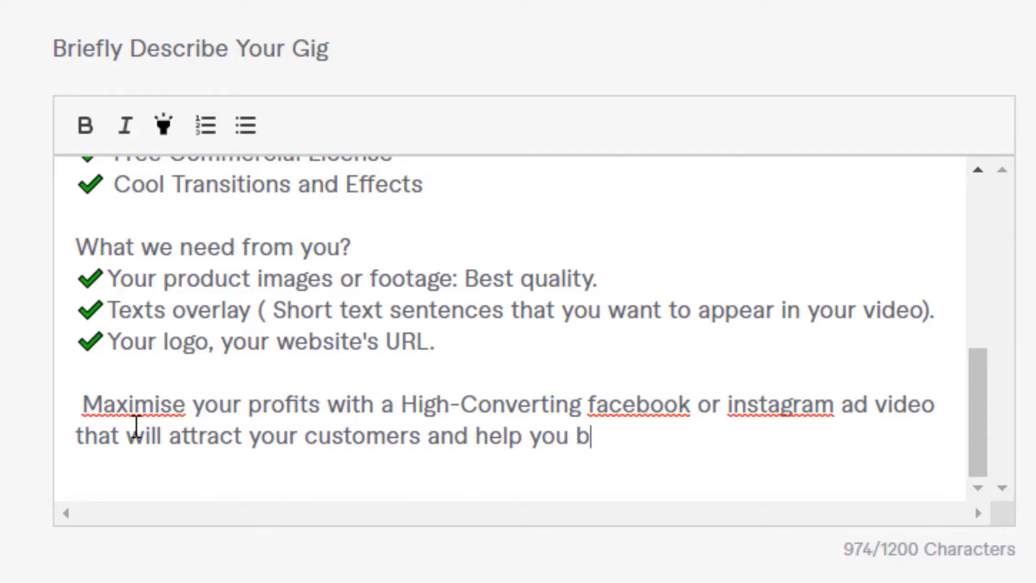
text(uild you)
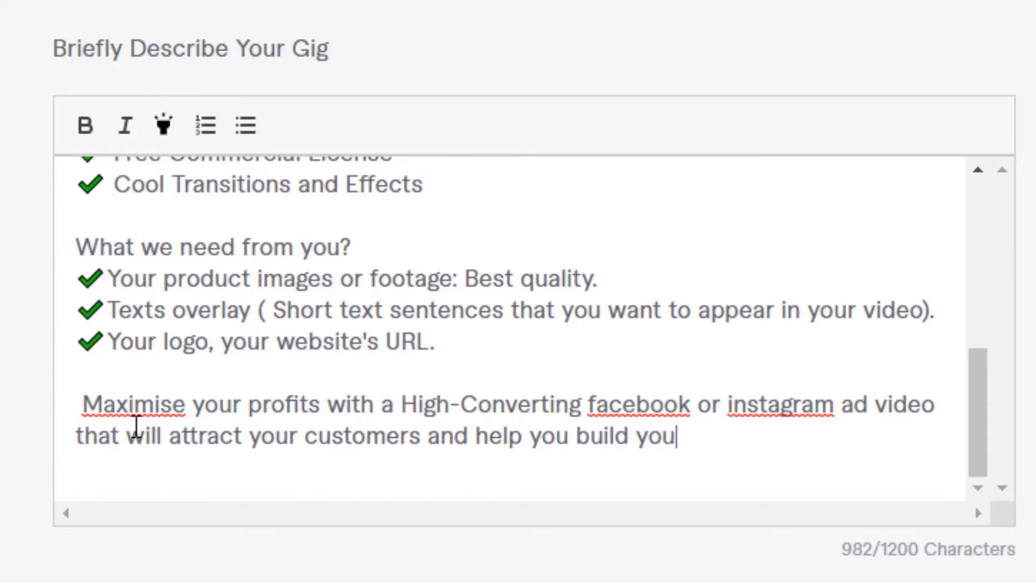
text(r brand)
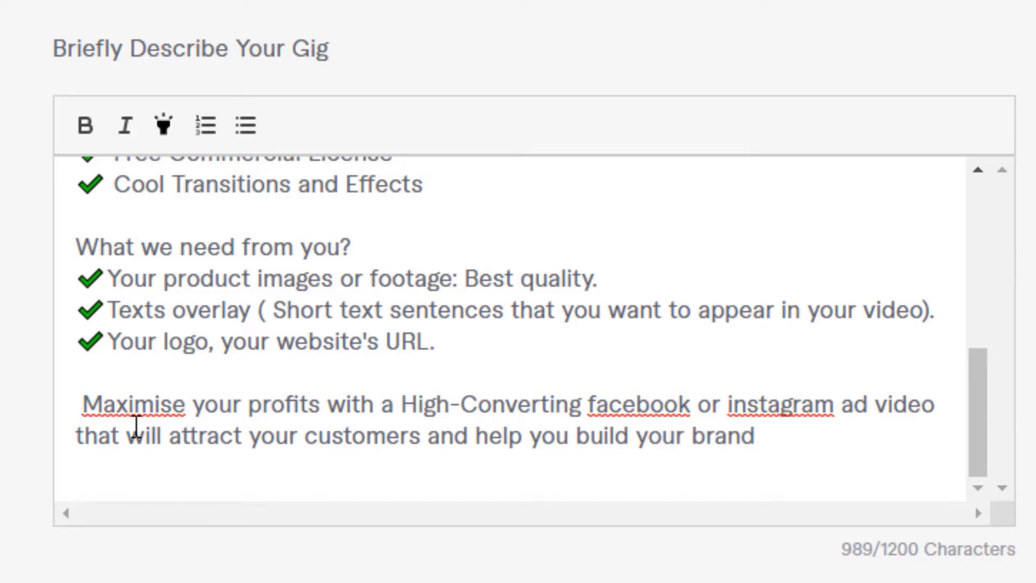
- Add a call to action on two new lines: "So, what are you waiting for," and "ORDER NOW TO GET STARTED"
key(Return)
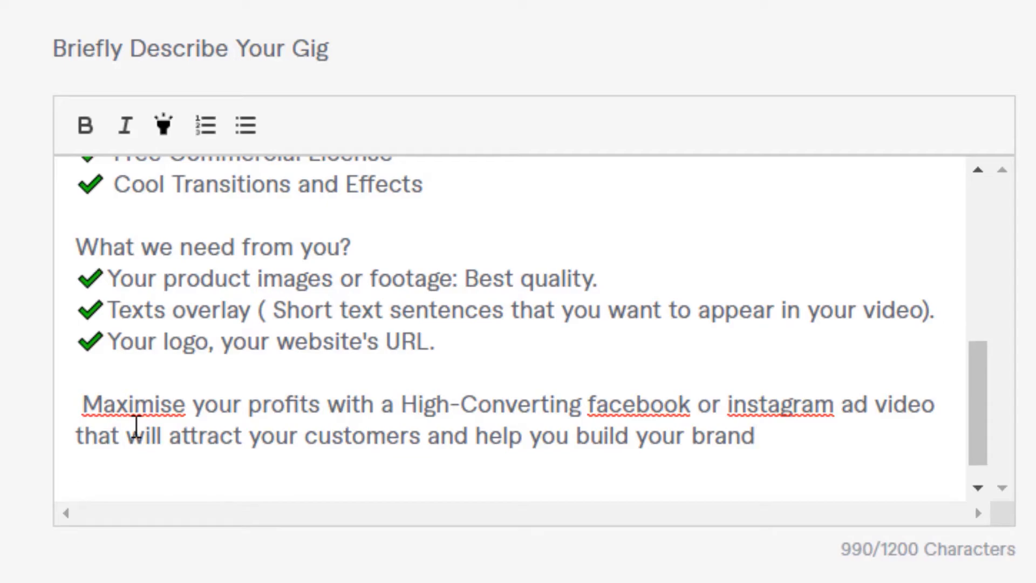
text(So, )
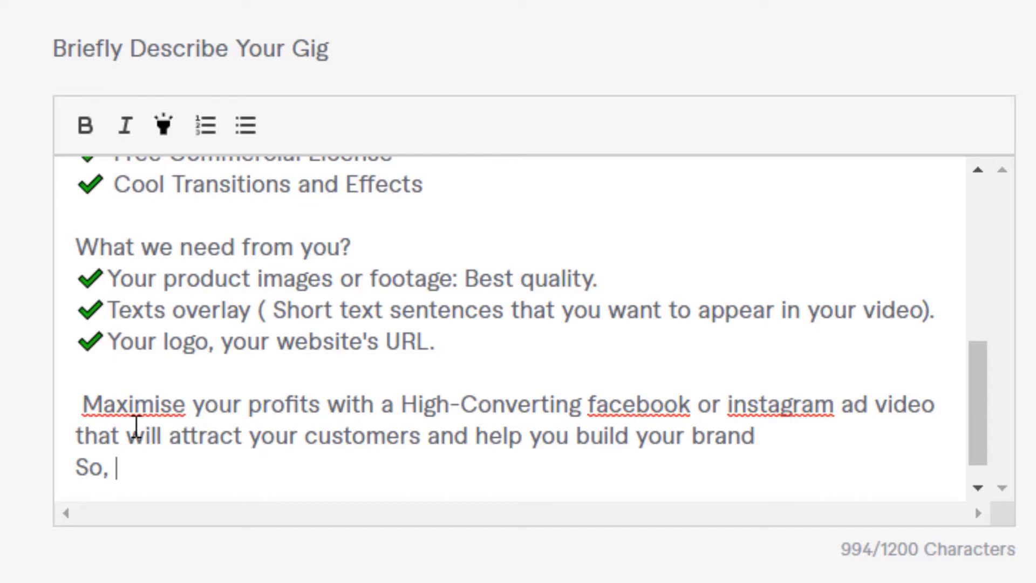
text(what are)
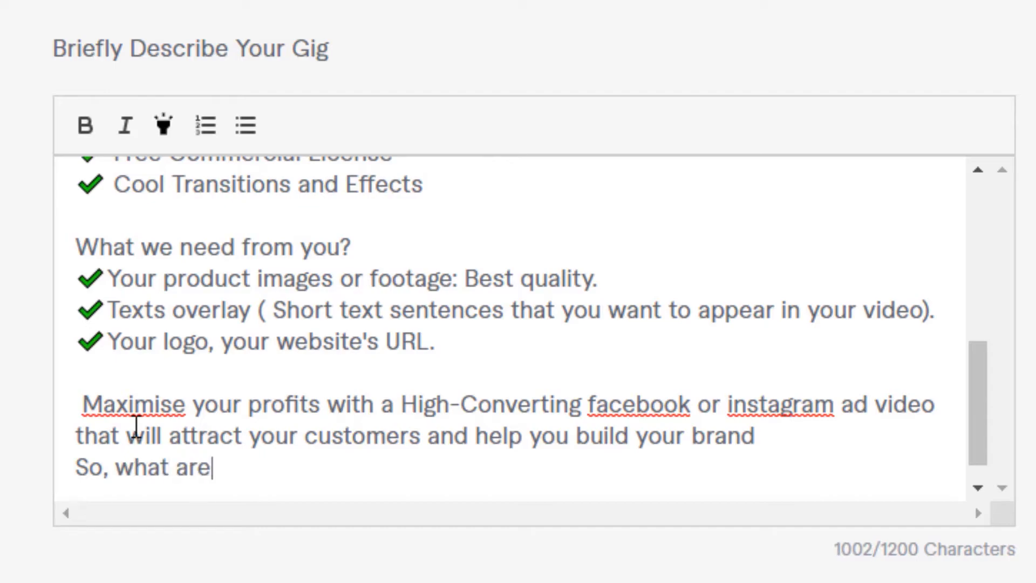
text( you wait)
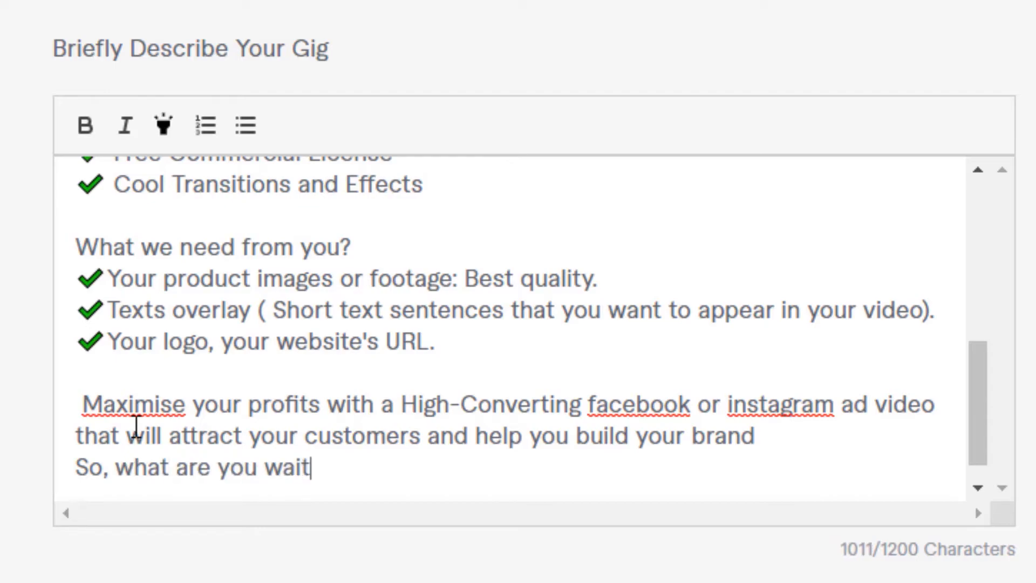
text(ing for,)
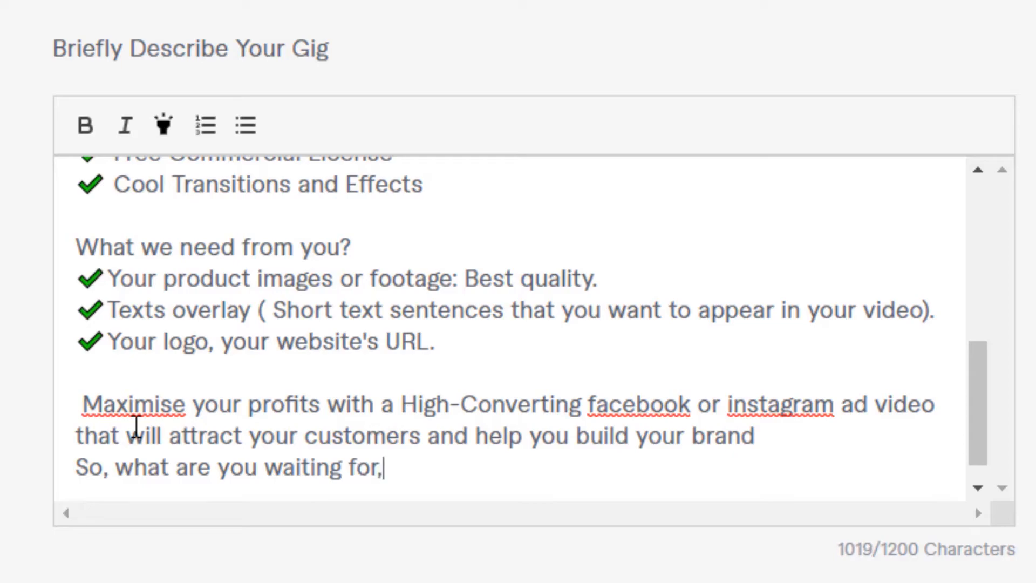
key(Return)
text(ORDER N)
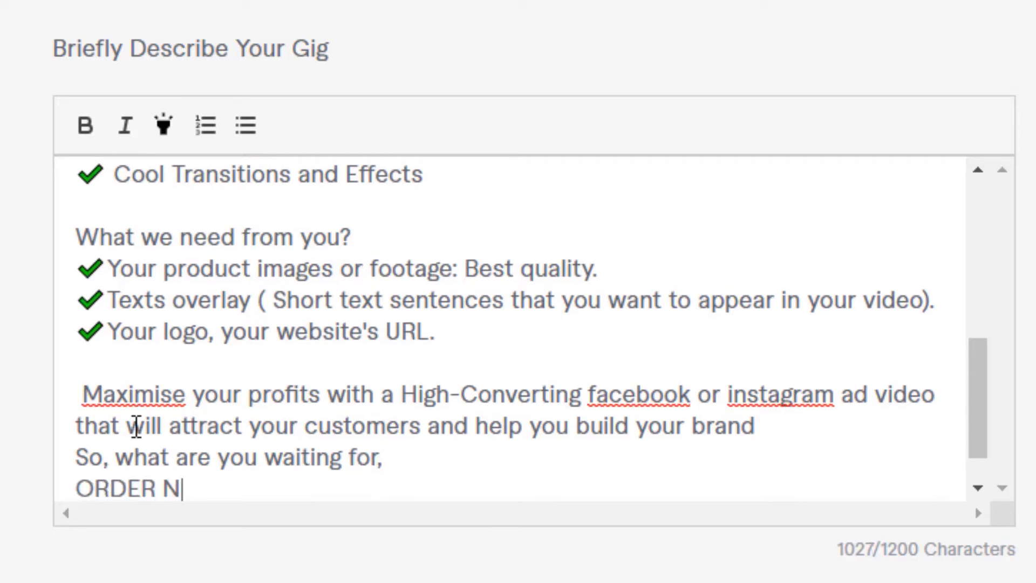
text(OW TO G)
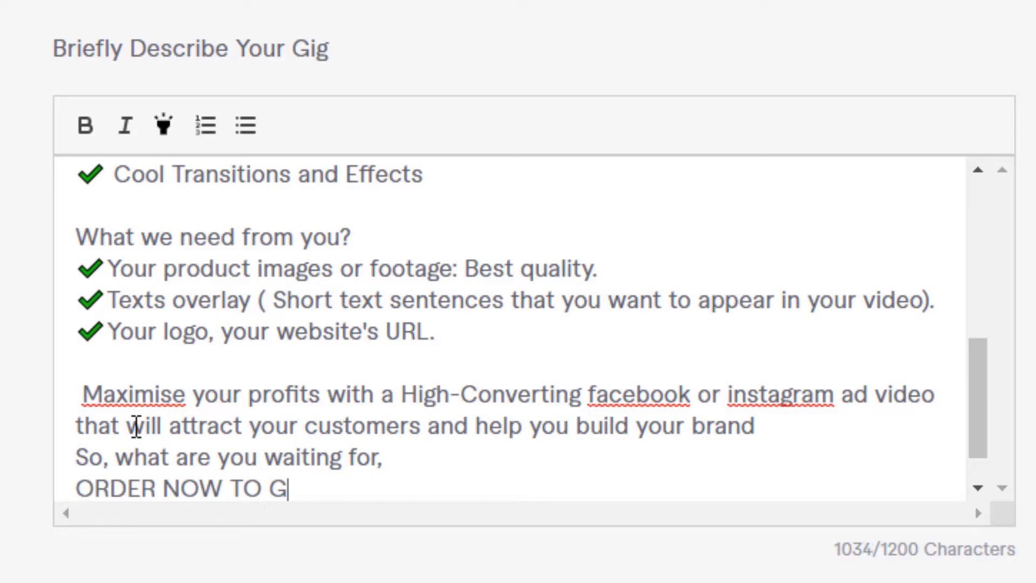
text(ET STARTED)
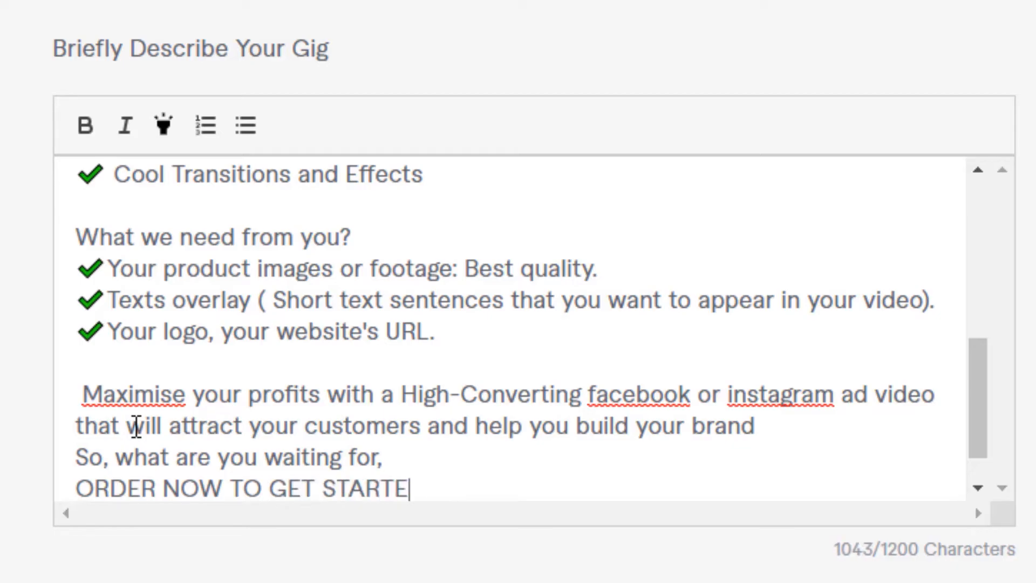
- Add the contact note ">>Please contact me before ordering<<" below the call to action, separated by a blank line
key(Return)
key(Return)
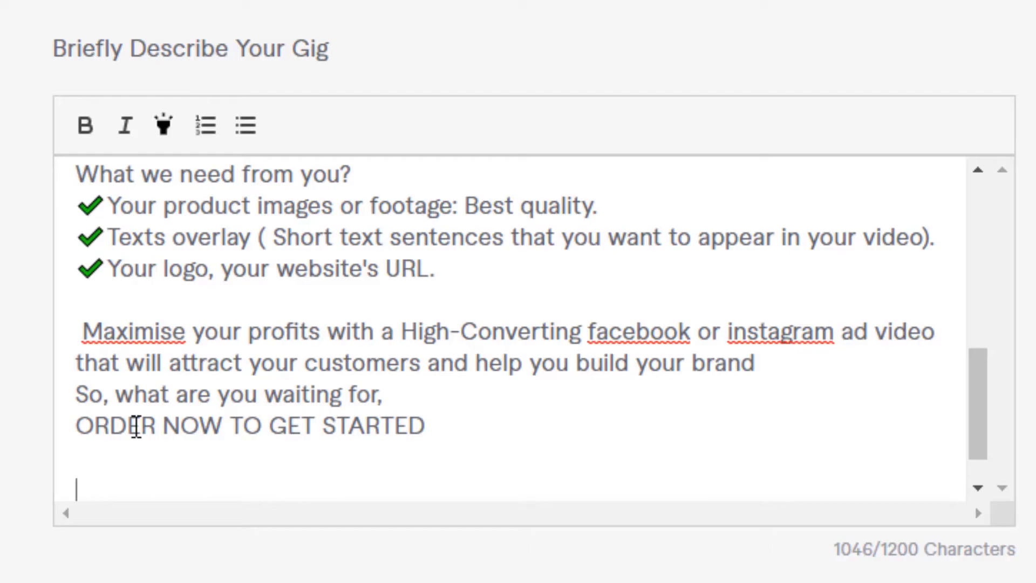
text(>>Please contactr)
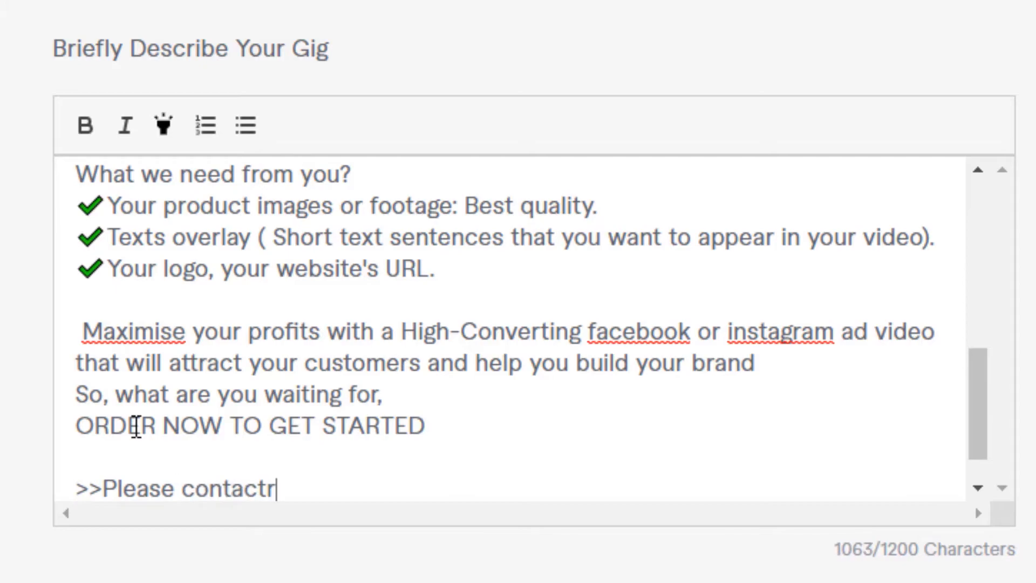
key(BackSpace)
text(me )
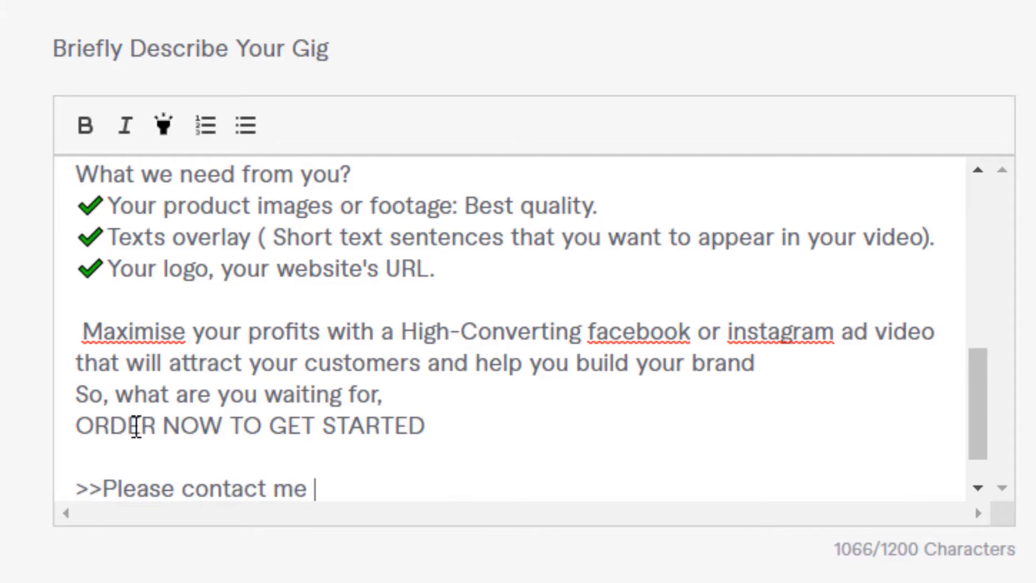
text(before ordering)
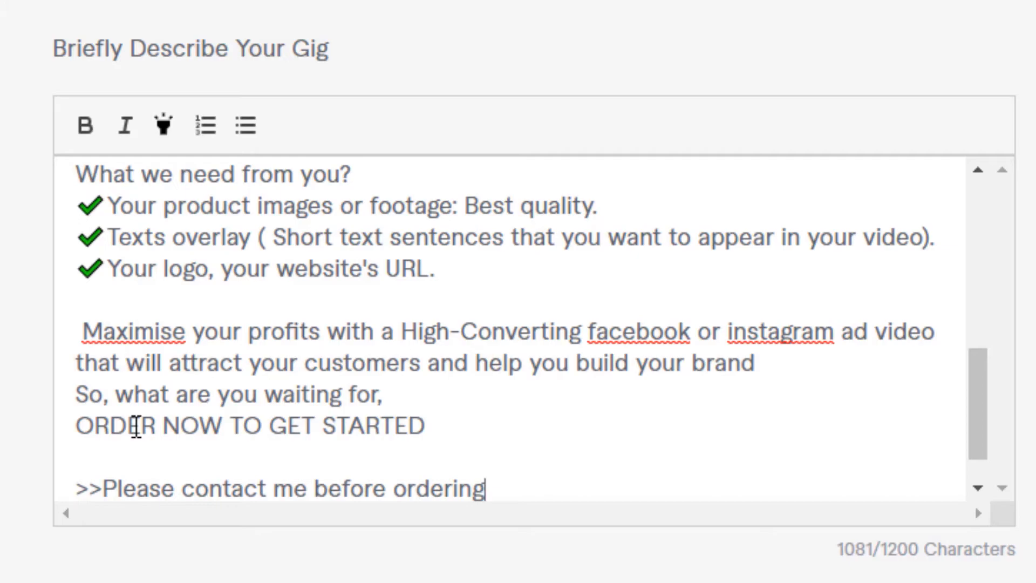
text(<<)
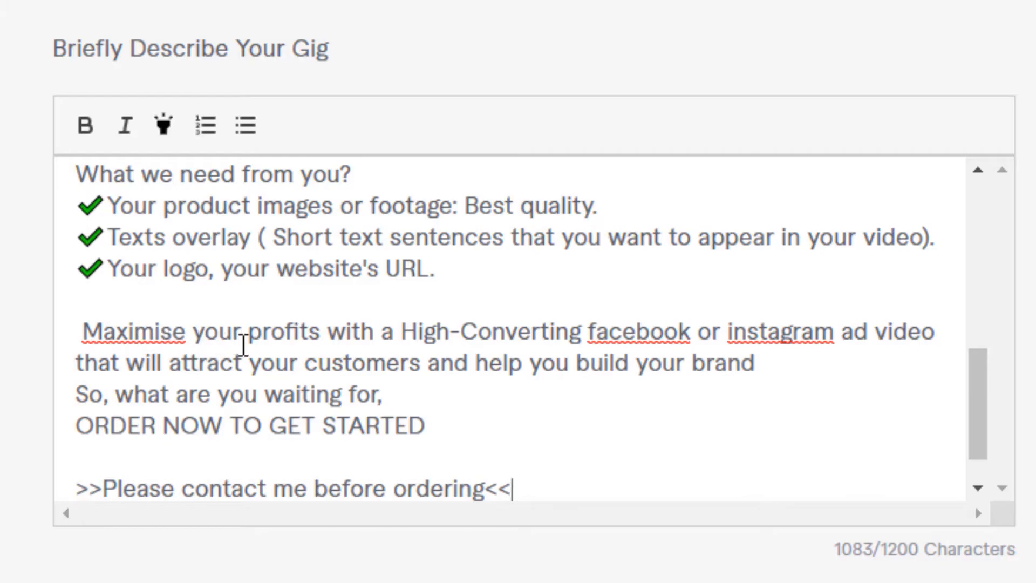
- Capitalize "NO" in the "Wait, no more" line of the introduction and end the line with a comma
scroll(304, 349, up, 6)
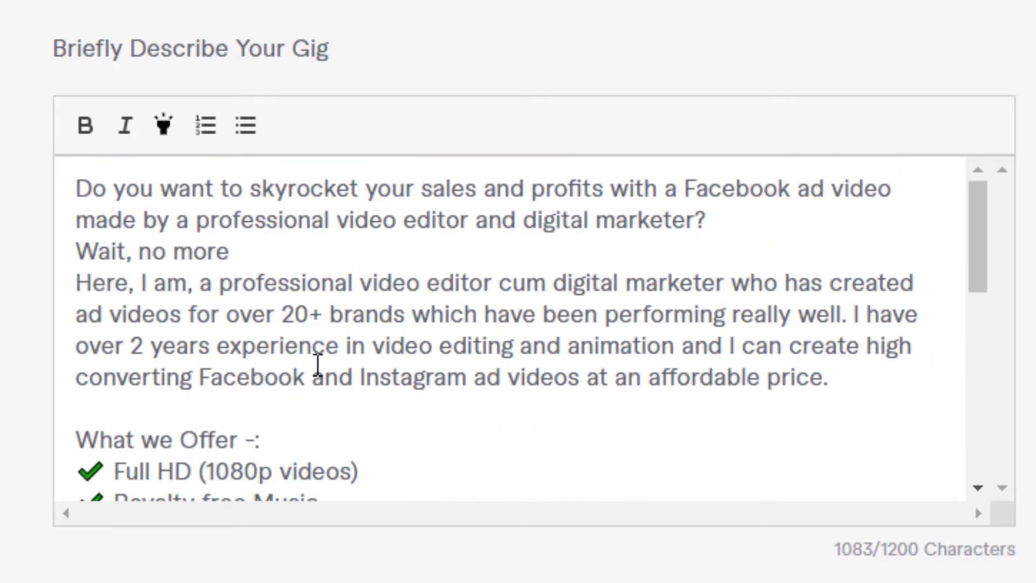
click(241, 260)
drag(140, 252, 169, 254)
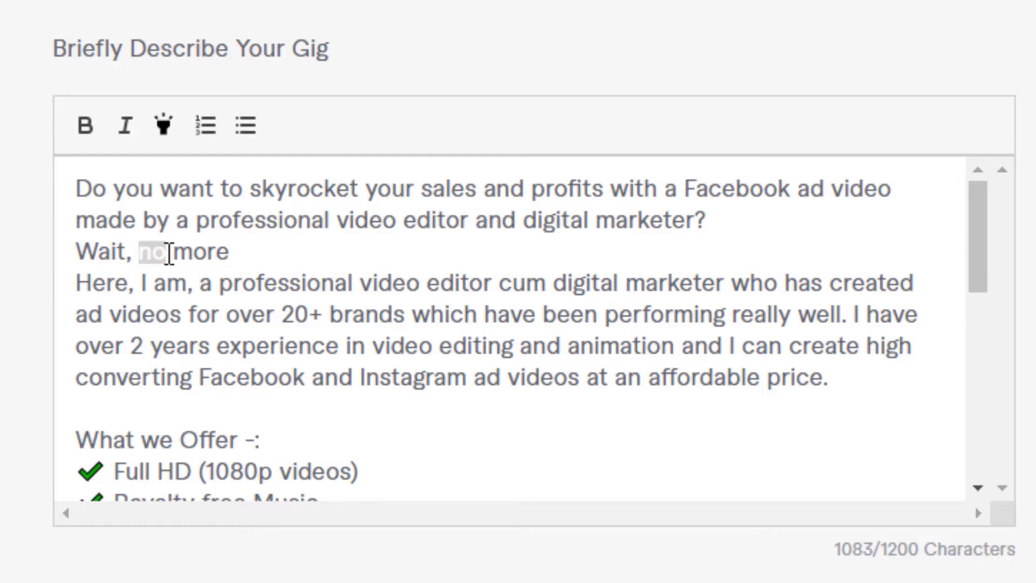
text(NO)
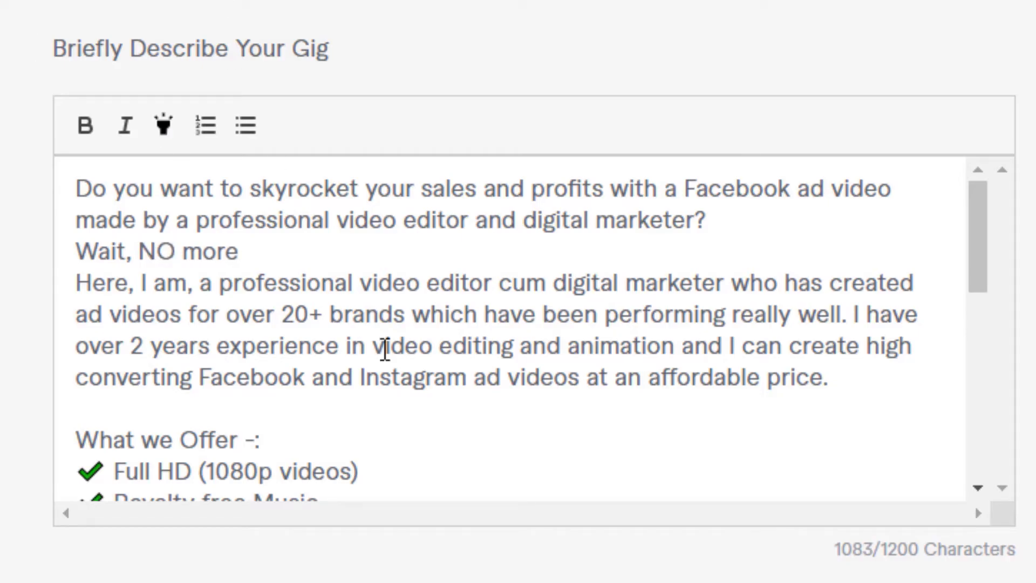
click(266, 251)
text(.)
- Add a check-marked "Product Imagery" line below "Cool Transitions and Effects" in the offer list
scroll(262, 286, down, 3)
scroll(257, 273, down, 3)
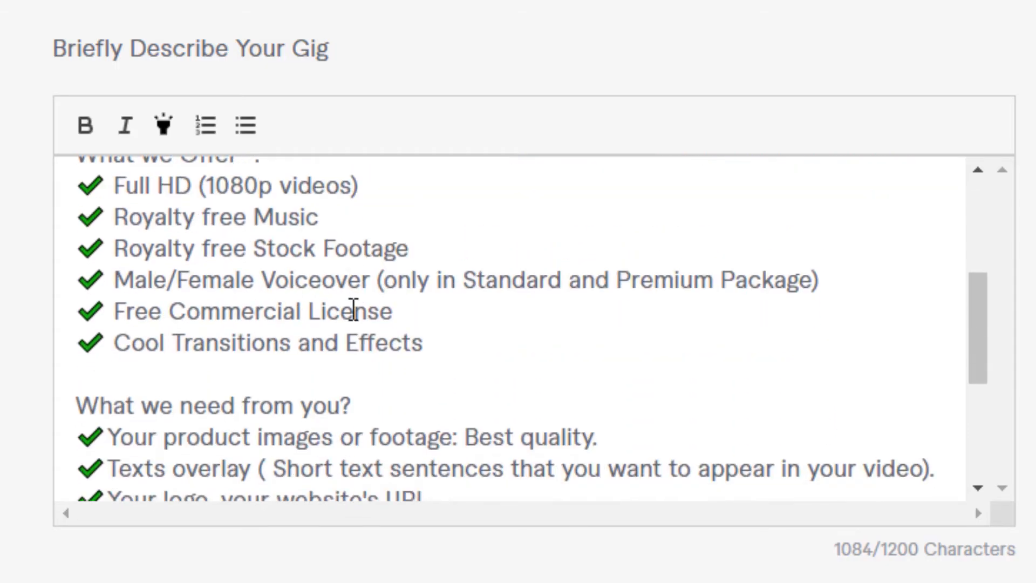
click(446, 352)
drag(428, 346, 79, 344)
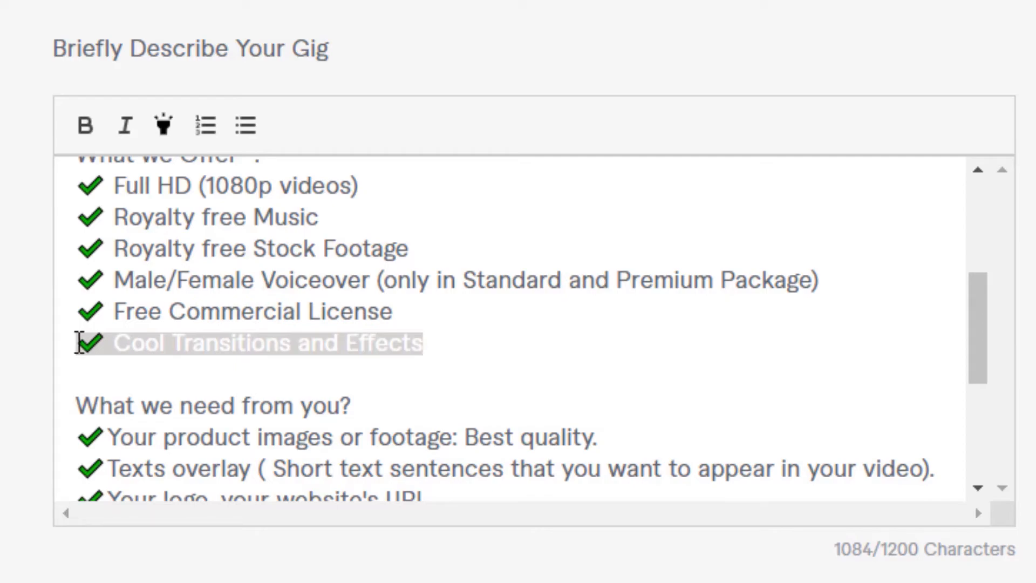
click(419, 346)
key(Return)
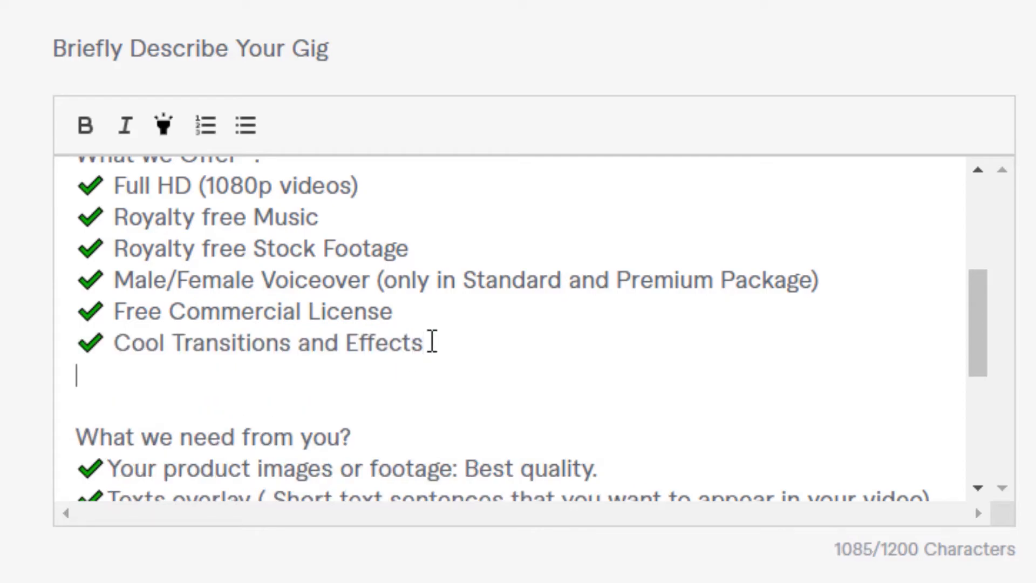
text(✔ Cool Transitions and Effects)
drag(448, 378, 127, 386)
text(Produ)
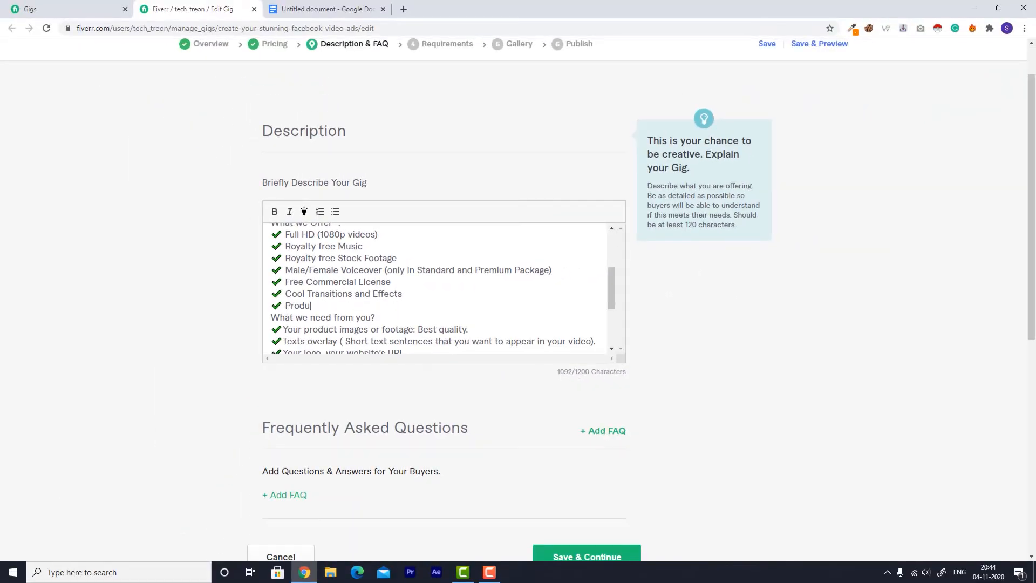
text(ct Imagery)
- Remove the leading space before "Maximise" and make the "ORDER NOW TO GET STARTED" line bold
scroll(283, 302, down, 5)
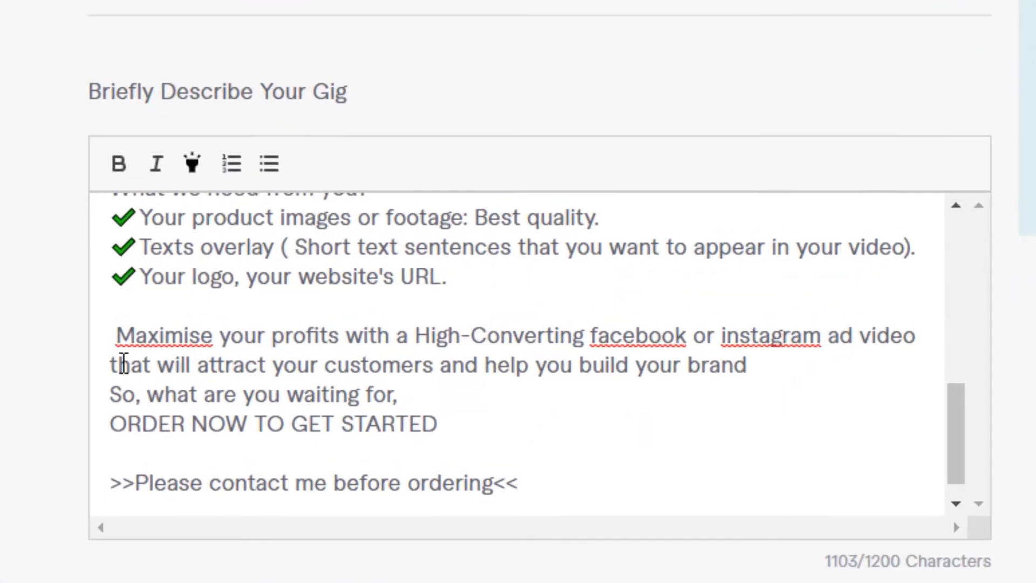
key(BackSpace)
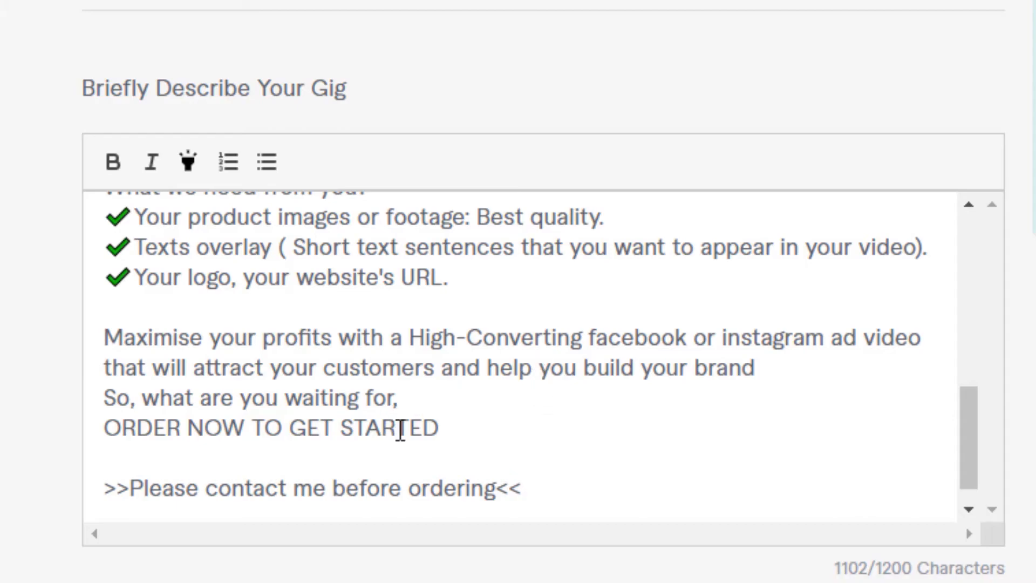
drag(438, 428, 103, 435)
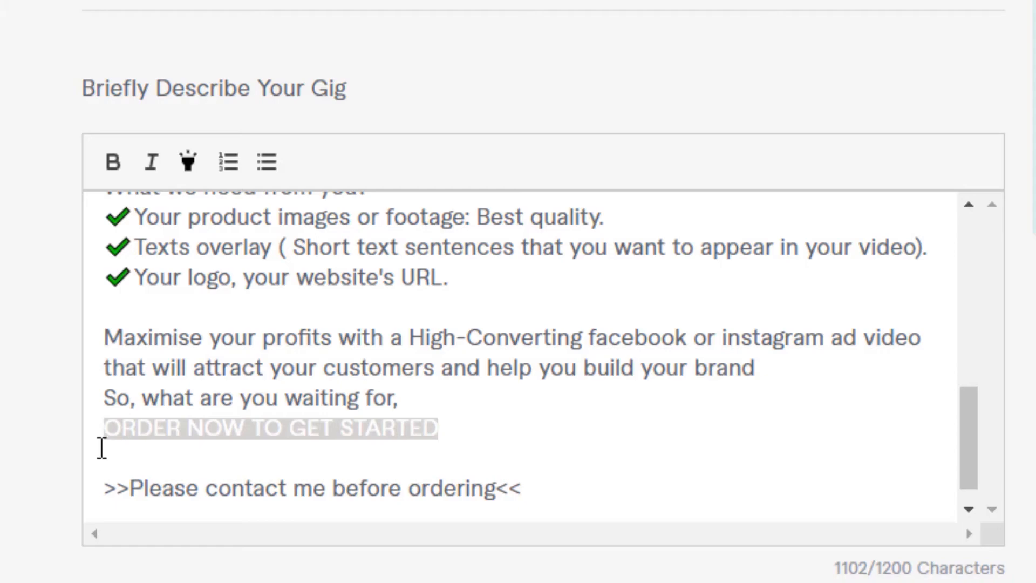
click(113, 162)
click(575, 468)
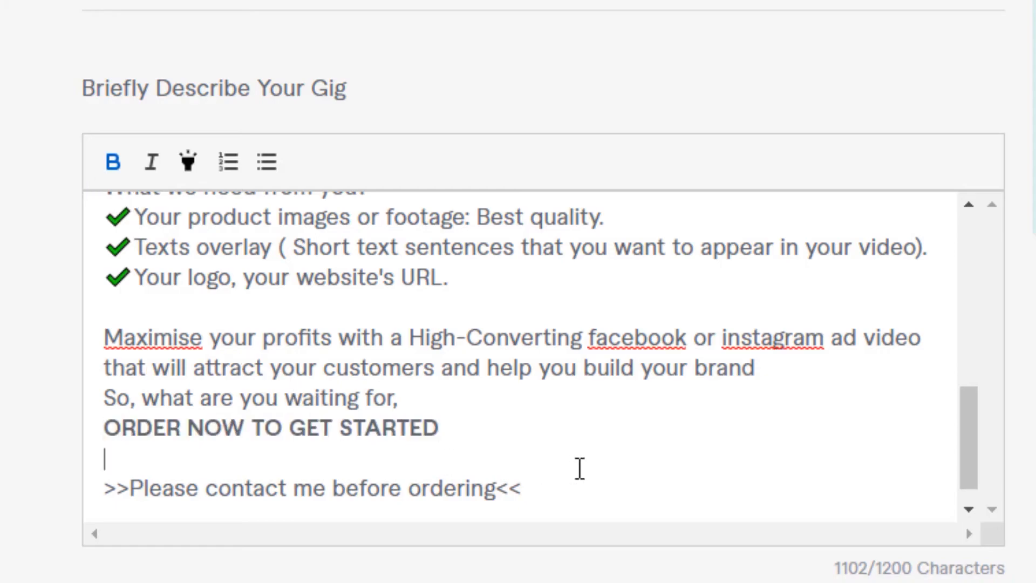
- Highlight the closing contact note and extend it with "for the best" before the closing arrows
drag(549, 487, 88, 493)
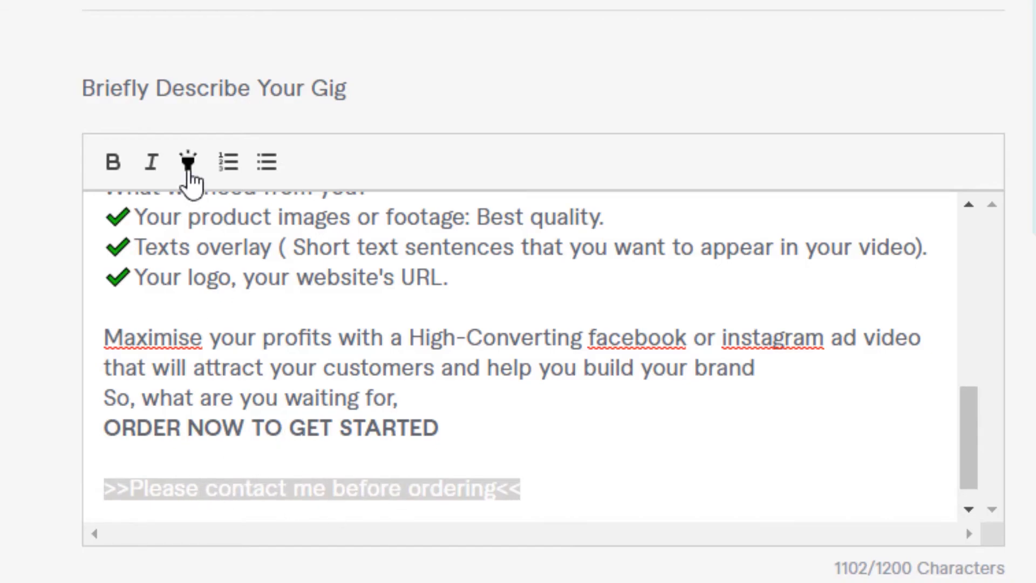
click(189, 163)
click(561, 490)
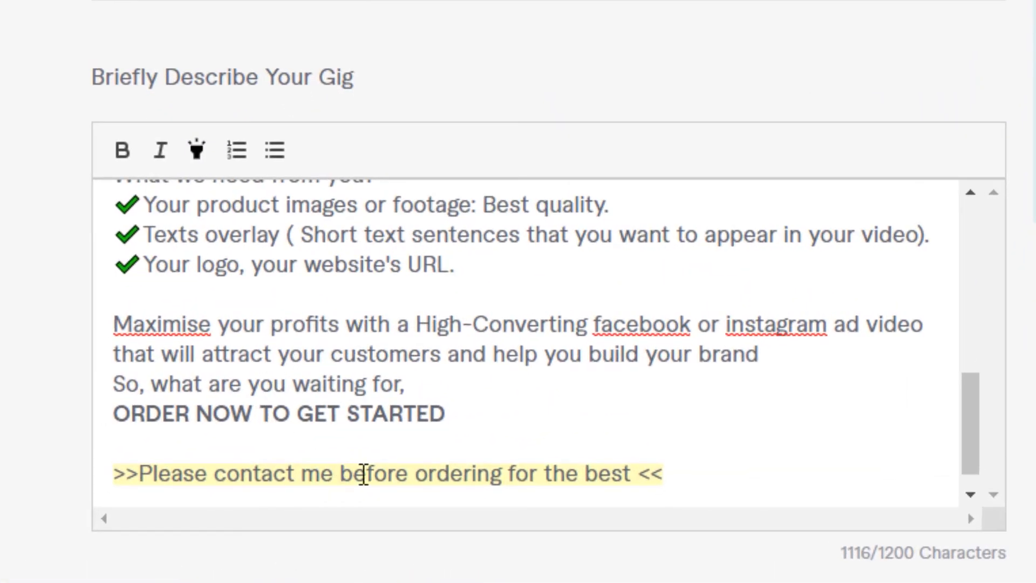
triple_click(364, 475)
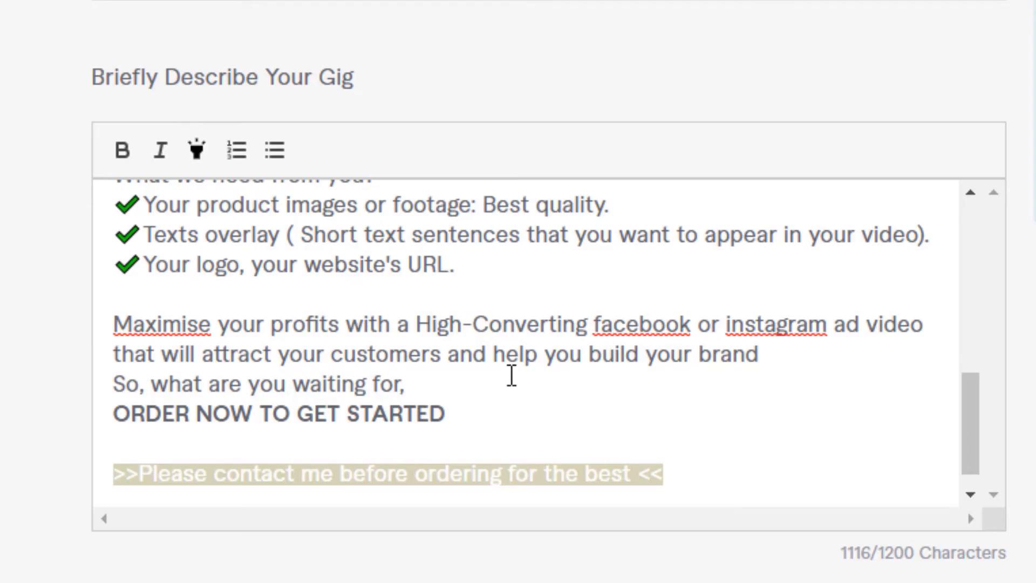
- Capitalize "Ad" in "Facebook ad video" in the description's opening question
scroll(511, 375, up, 2)
scroll(511, 375, up, 10)
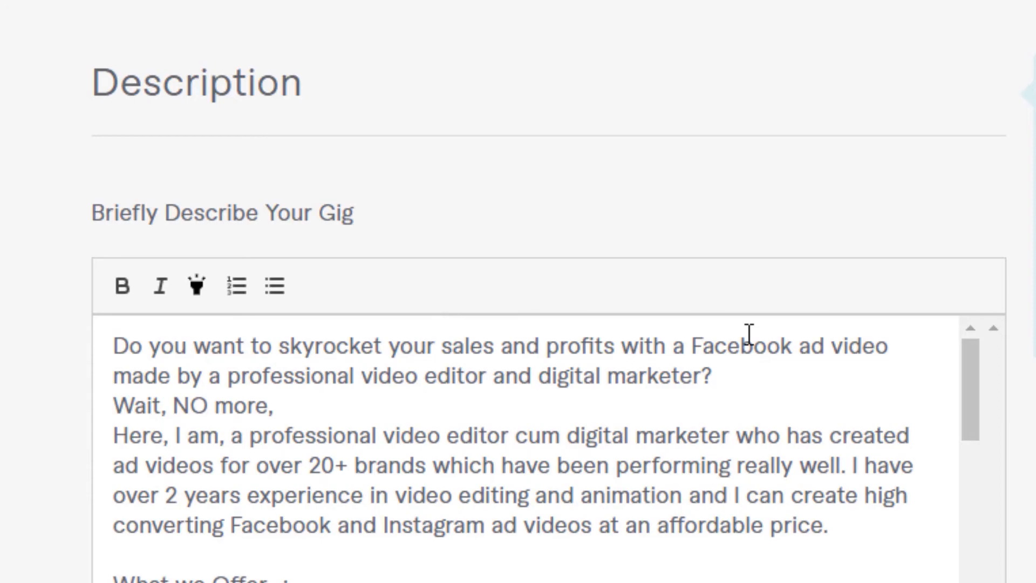
click(806, 345)
key(BackSpace)
text(A)
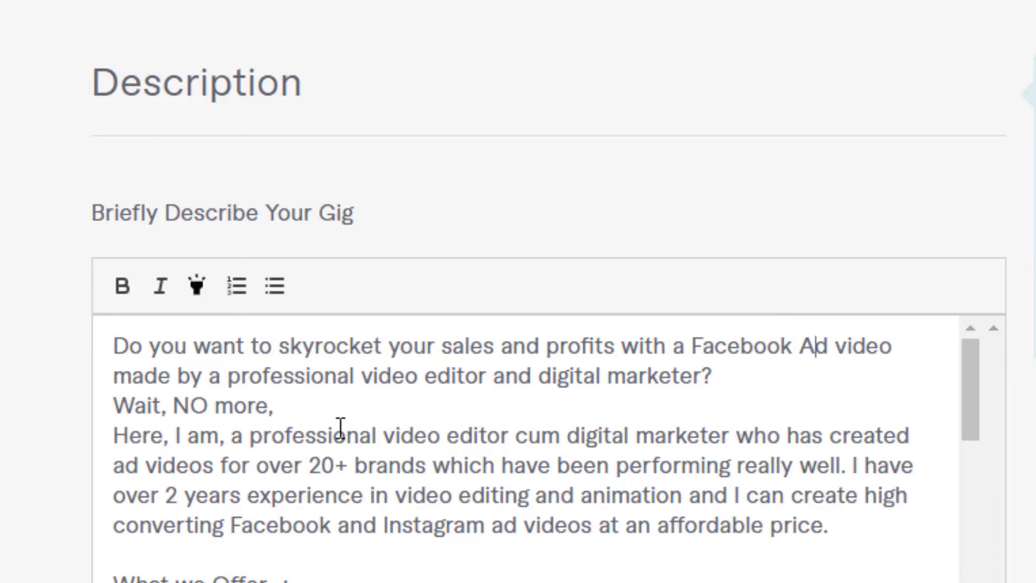
- Correct the flagged words in the closing paragraph to "Maximize", "Facebook" and "Instagram" using the spelling suggestions
scroll(340, 414, down, 10)
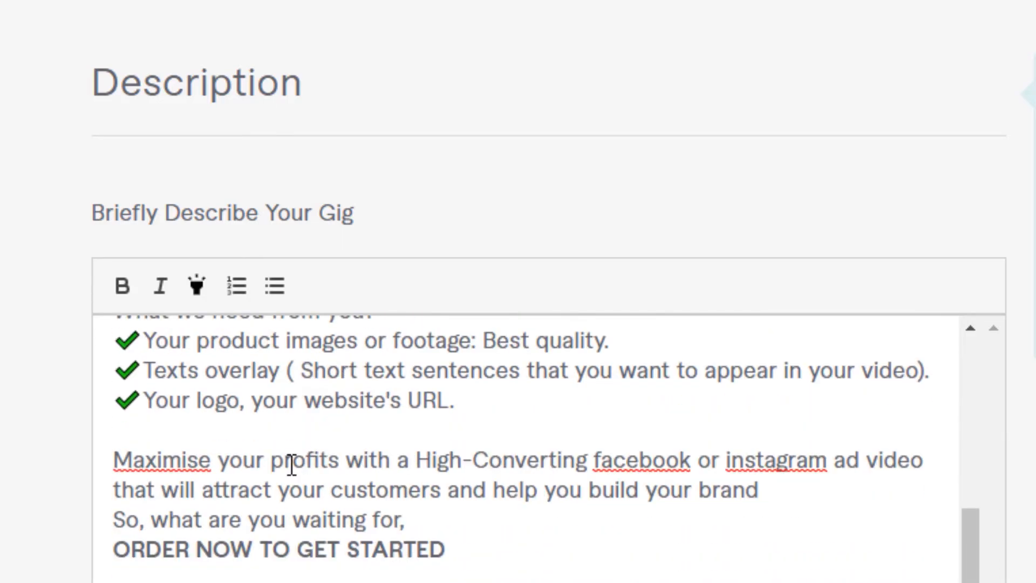
right_click(157, 460)
click(183, 480)
right_click(646, 468)
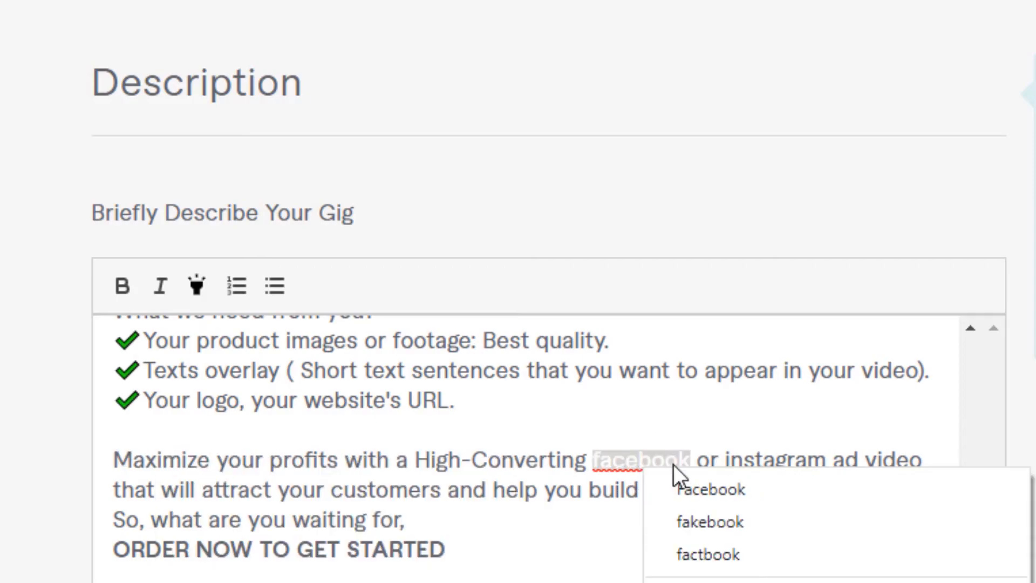
click(685, 490)
right_click(779, 468)
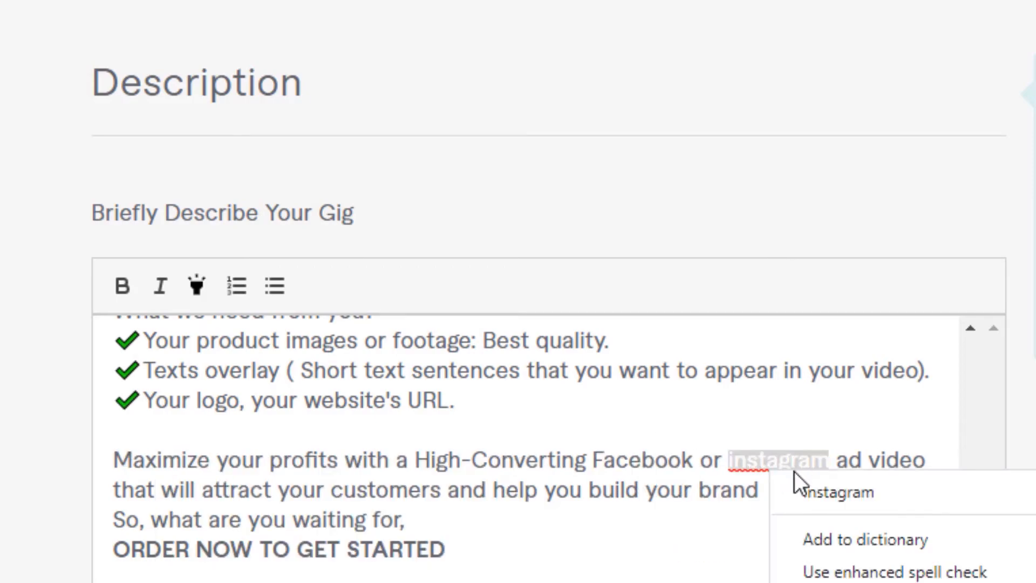
click(809, 491)
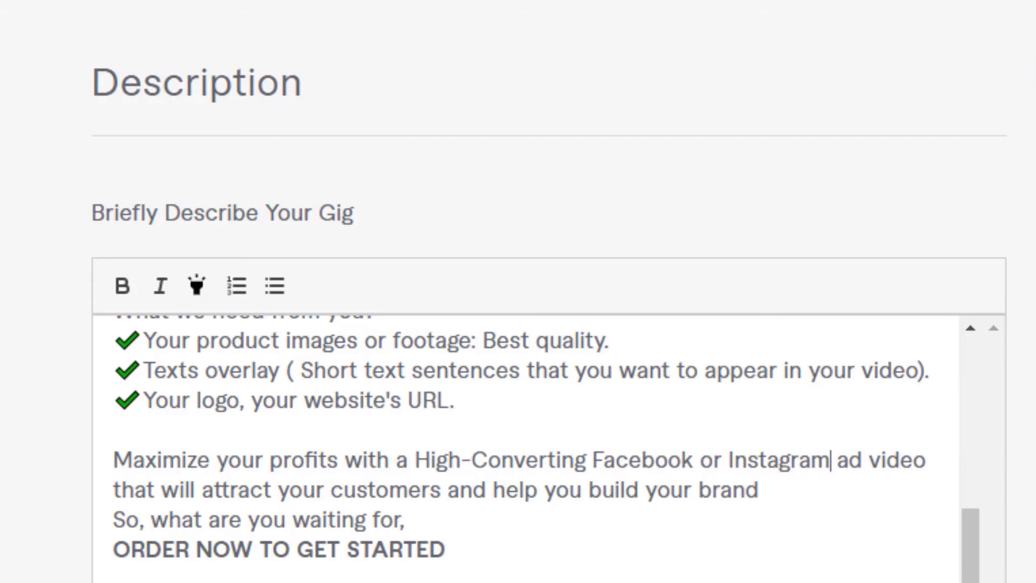
- Open a new question-and-answer entry in the gig's Frequently Asked Questions section
scroll(178, 350, down, 5)
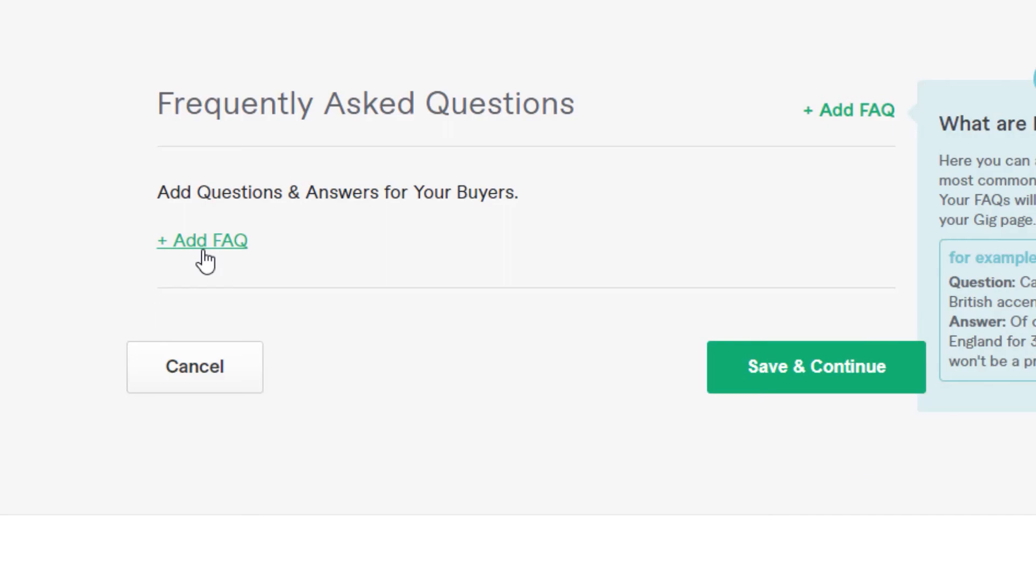
click(205, 253)
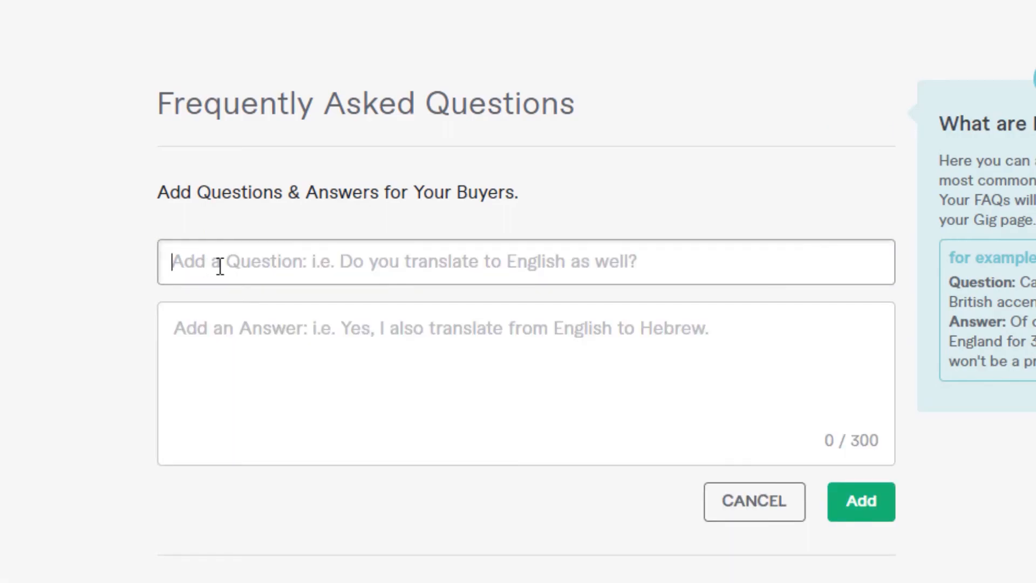